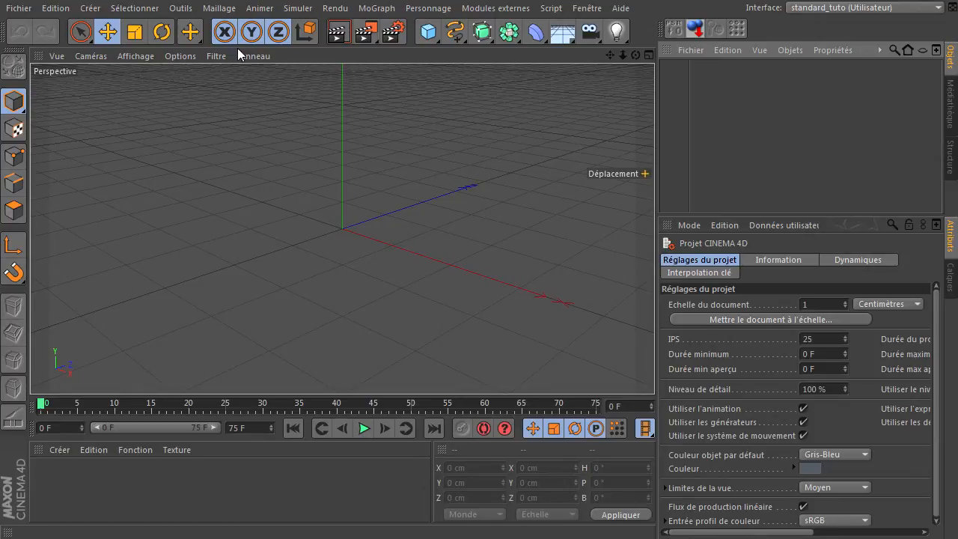
click(427, 36)
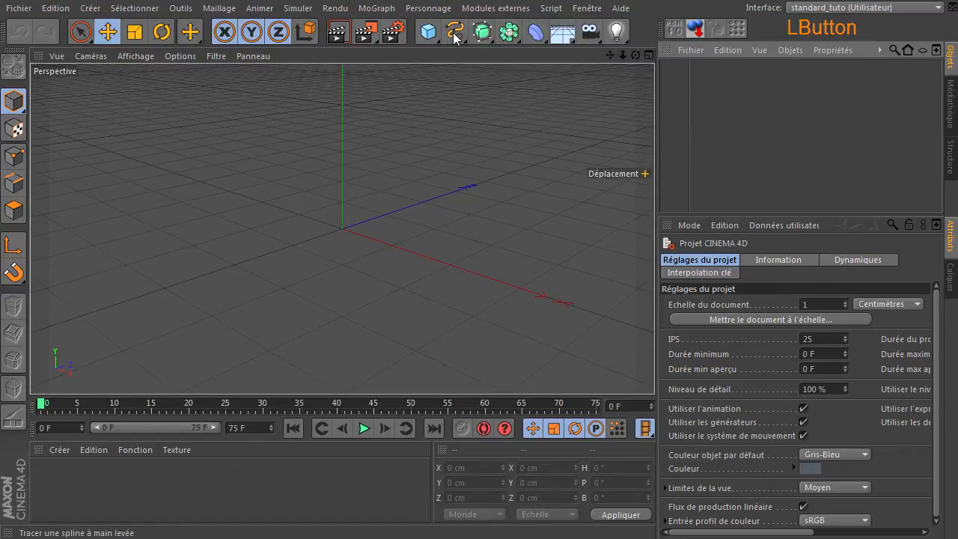
click(454, 36)
click(454, 36)
click(480, 34)
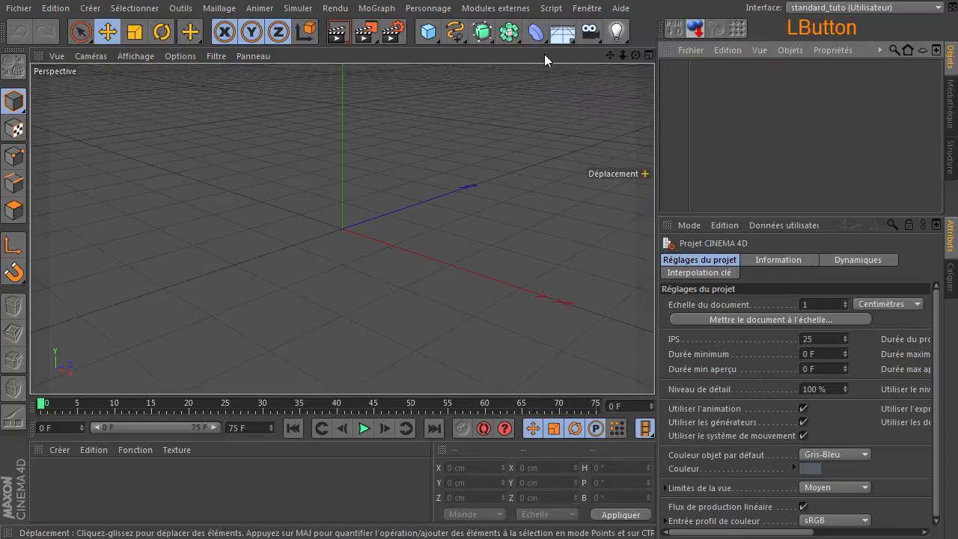
click(534, 34)
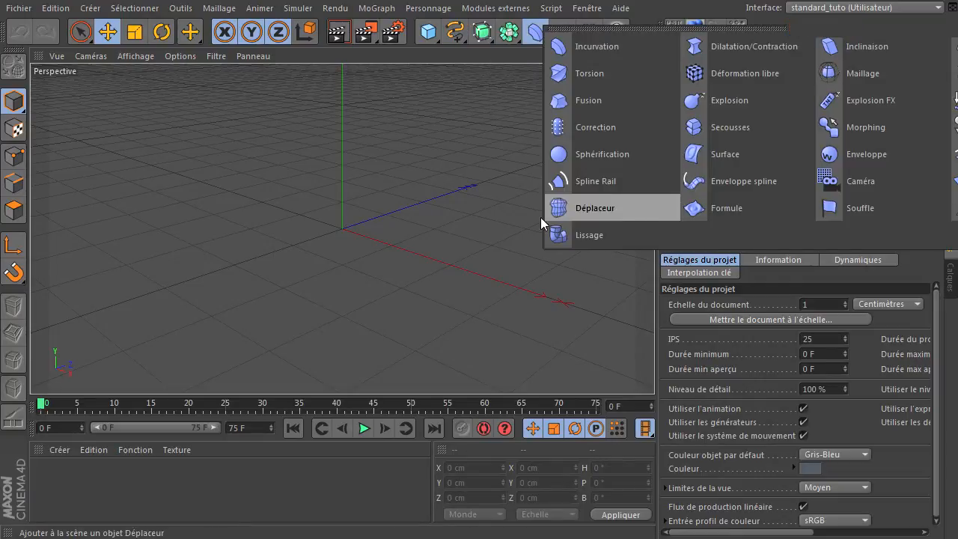
click(437, 230)
click(562, 32)
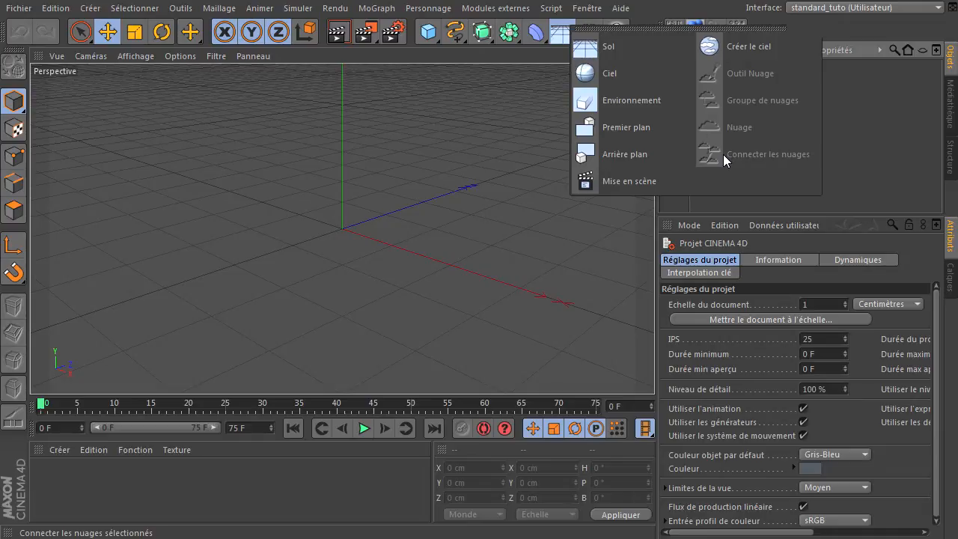
click(456, 197)
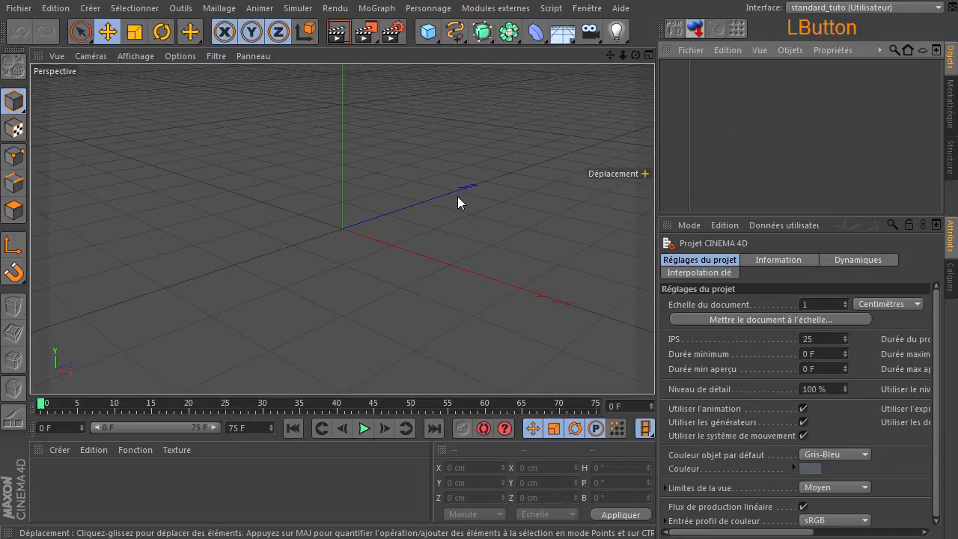
click(590, 39)
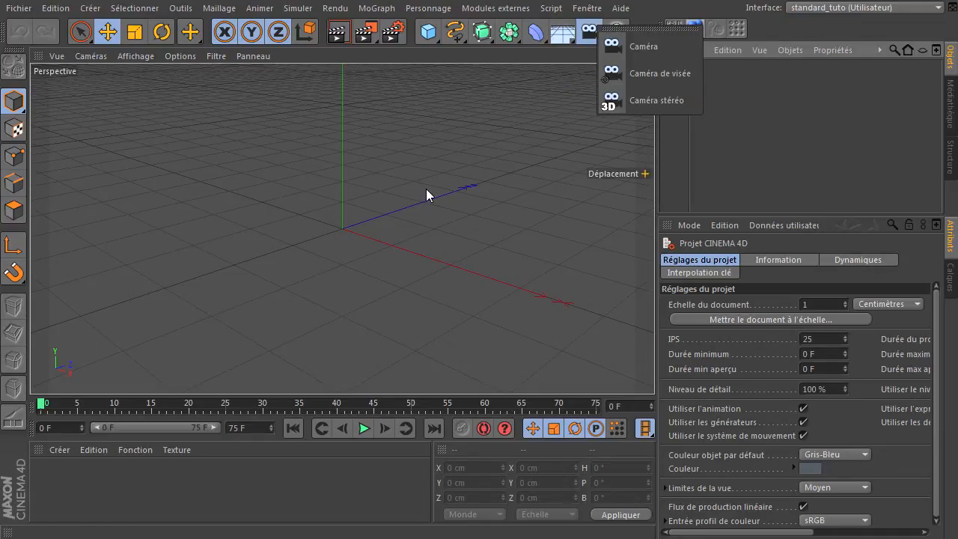
click(424, 191)
click(616, 34)
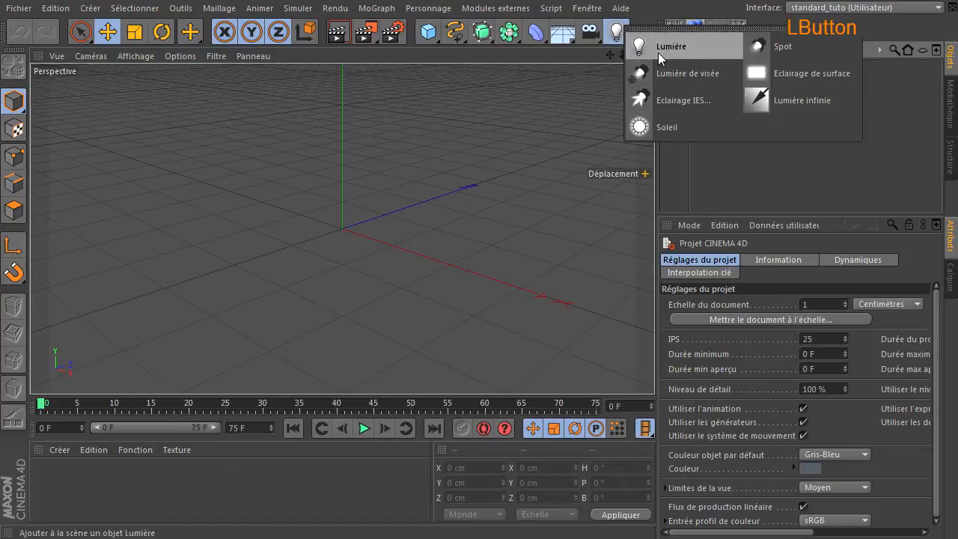
click(417, 227)
click(508, 31)
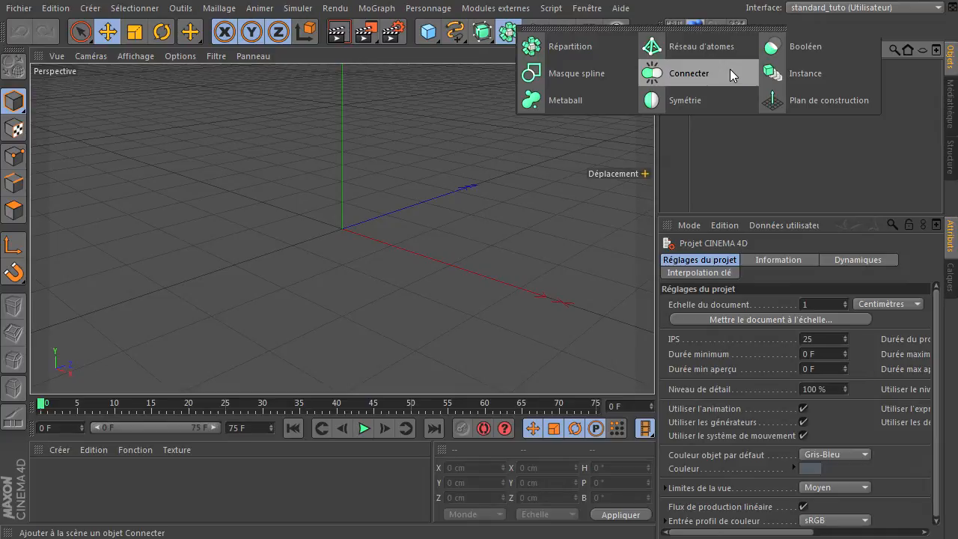
click(308, 14)
click(309, 11)
mouse_move(329, 47)
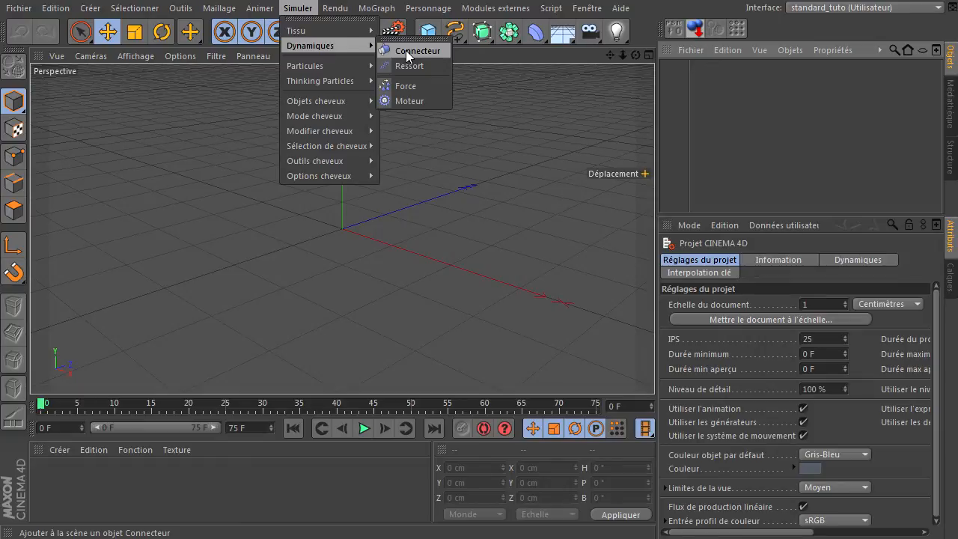
click(490, 174)
click(510, 34)
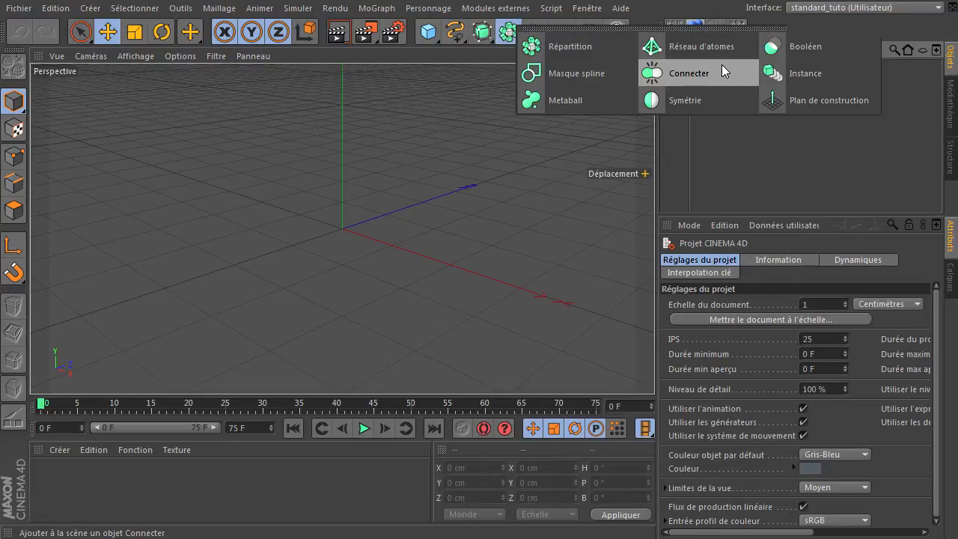
click(738, 191)
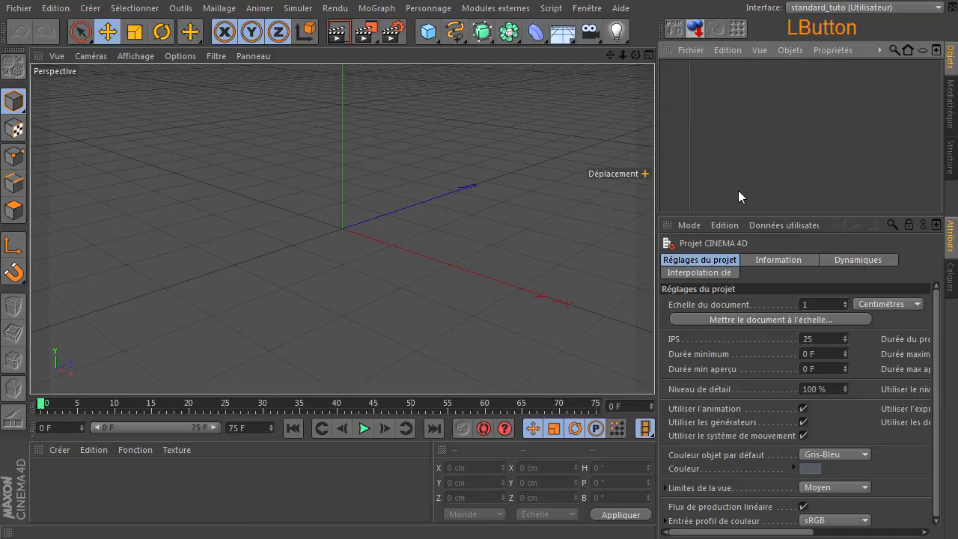
Add a parametric cylinder to the scene and toggle its caps off and on again.
click(431, 34)
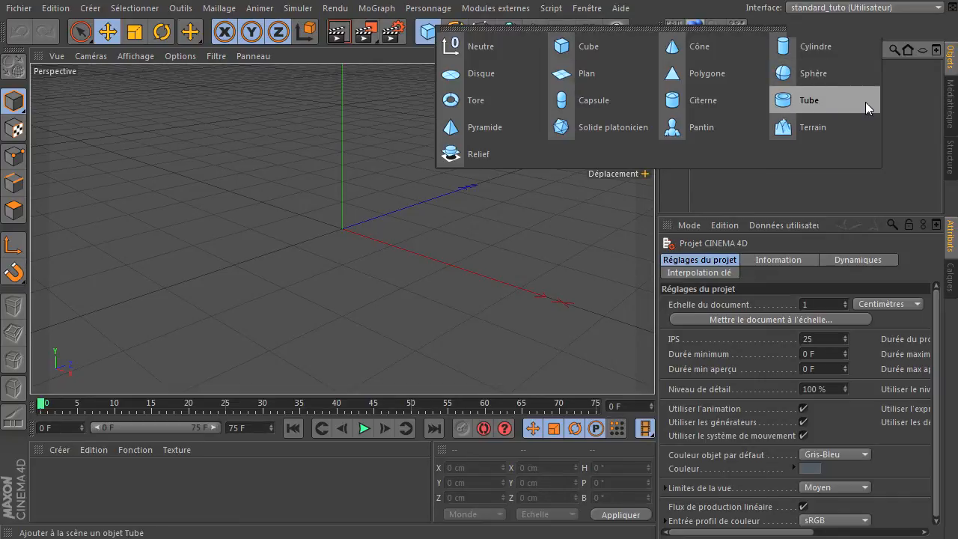
click(831, 48)
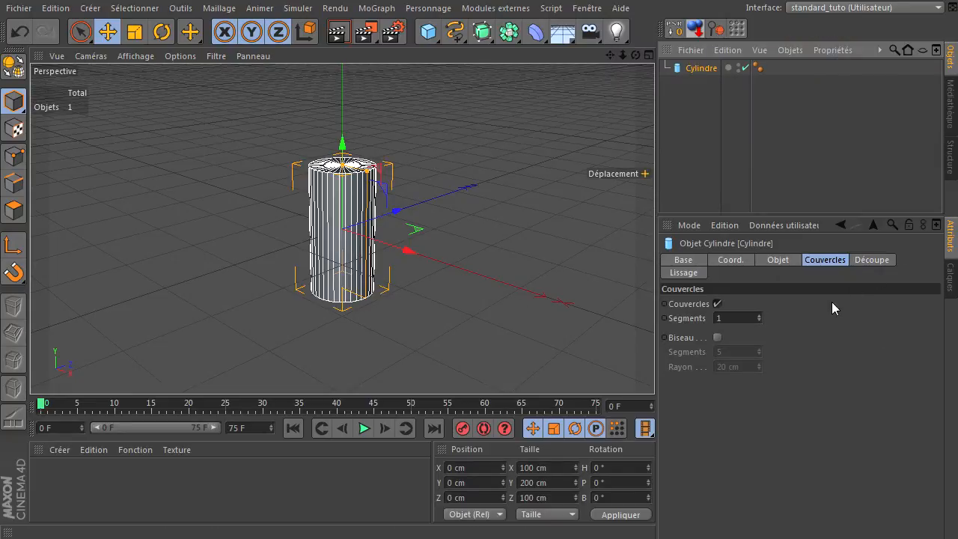
click(820, 261)
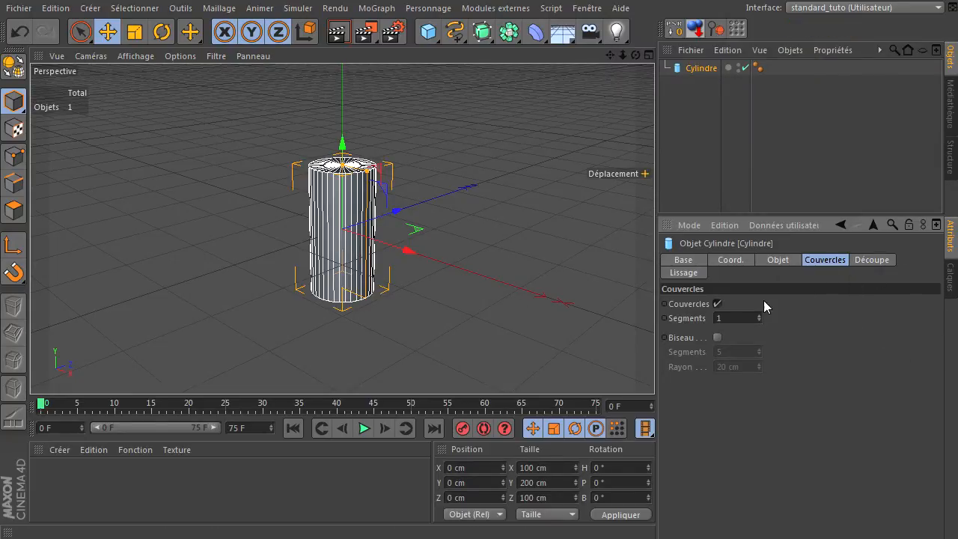
click(719, 304)
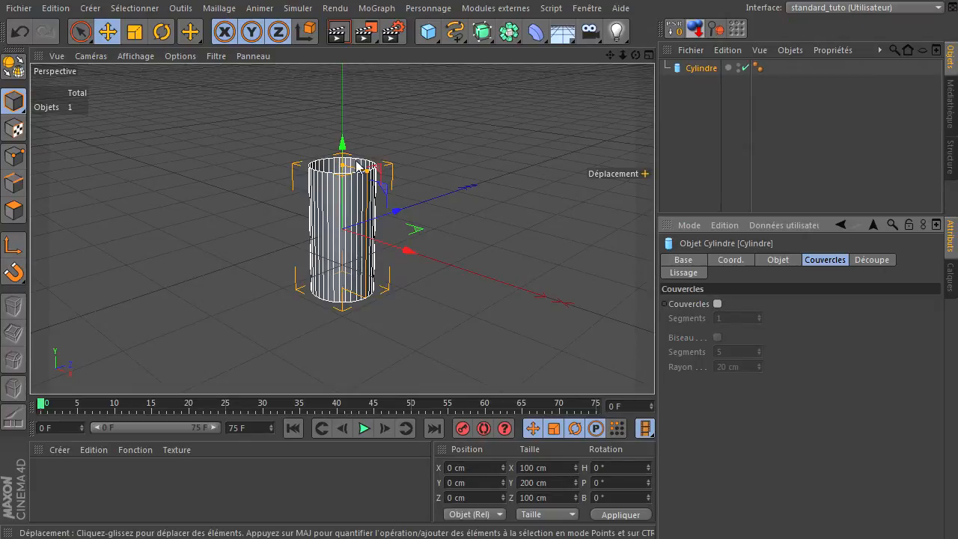
click(717, 304)
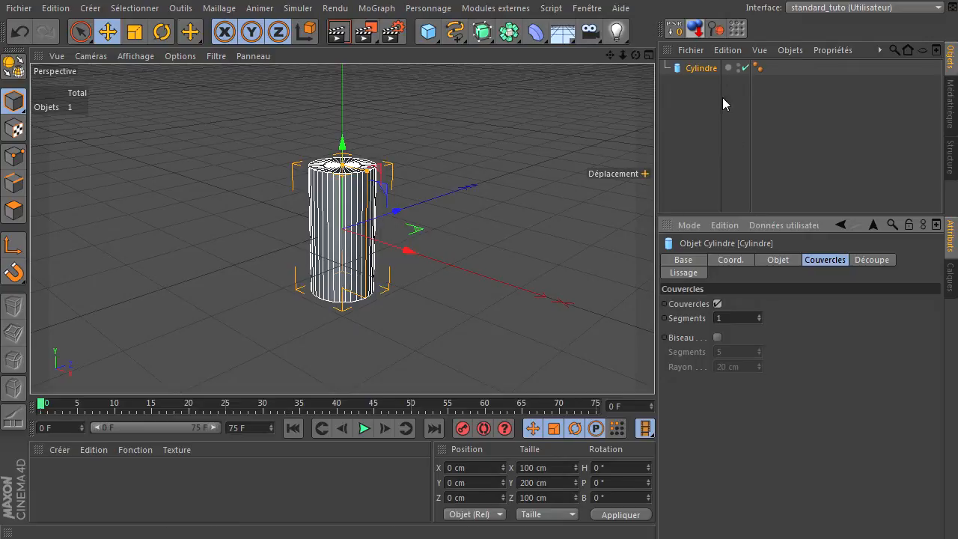
Deselect the cylinder and set the perspective view's display to Gouraud shading with lines.
click(521, 202)
click(137, 57)
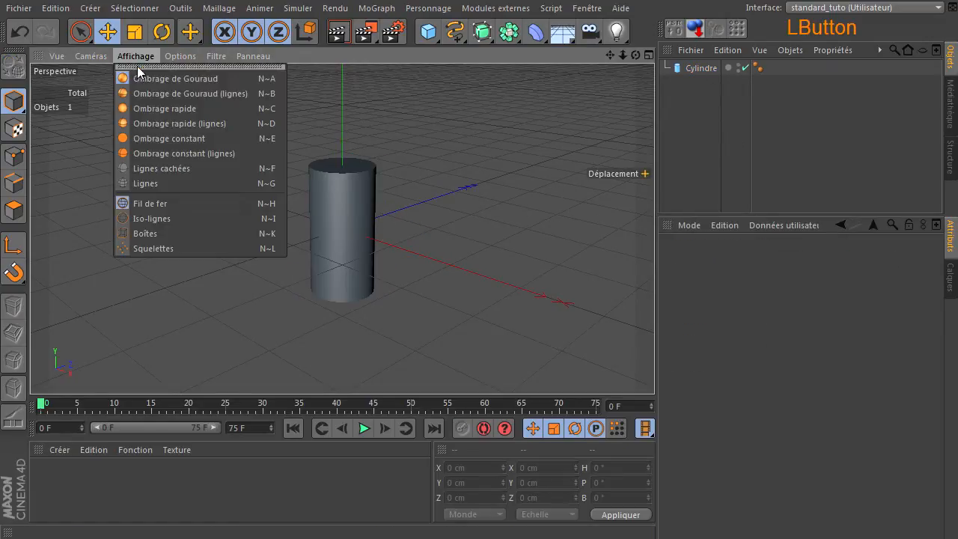
click(135, 88)
Convert the cylinder to an editable polygon object and switch to polygon mode.
click(722, 73)
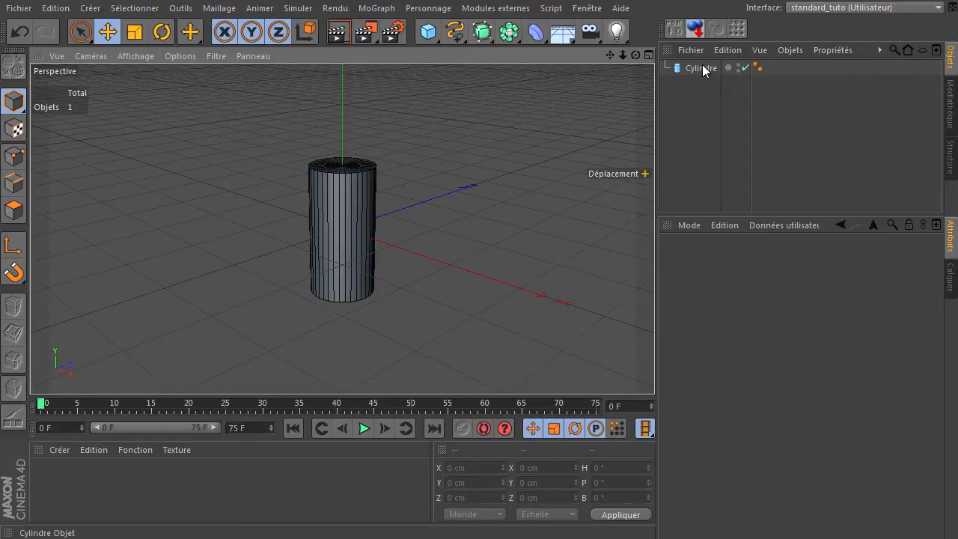
click(12, 69)
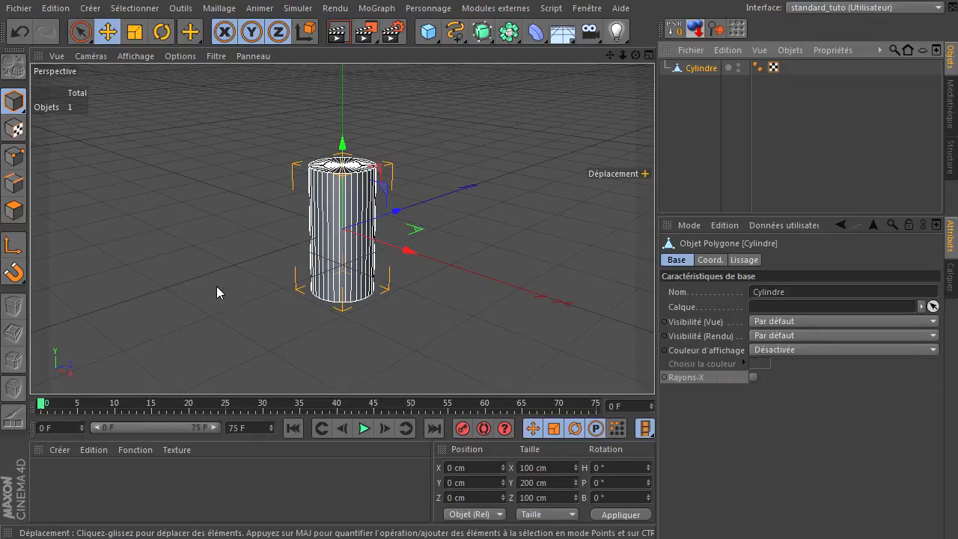
click(13, 211)
Brush-select all polygons of the cylinder's upper cap and raise them off the body to a Y position of about 145 cm.
scroll(346, 196, up, 2)
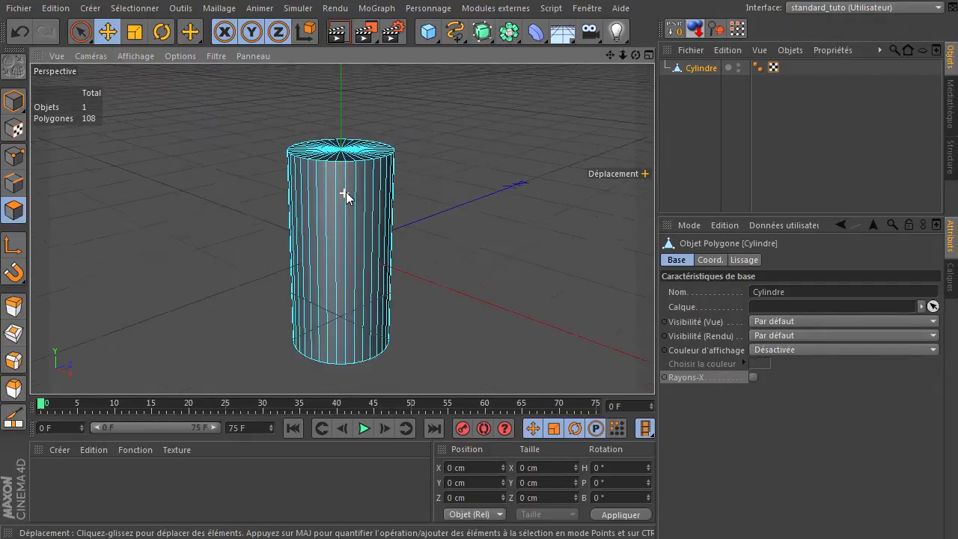
scroll(345, 196, up, 2)
click(80, 31)
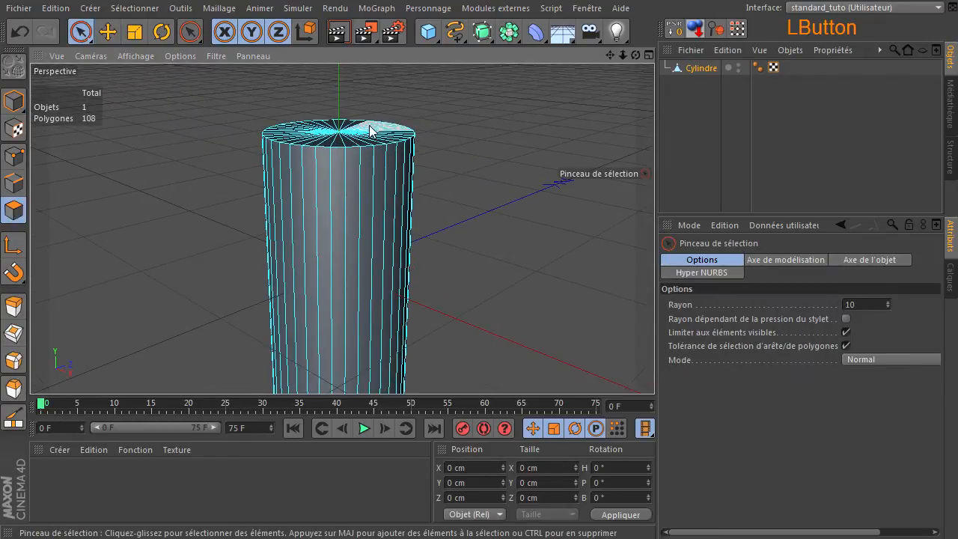
drag(368, 128, 341, 131)
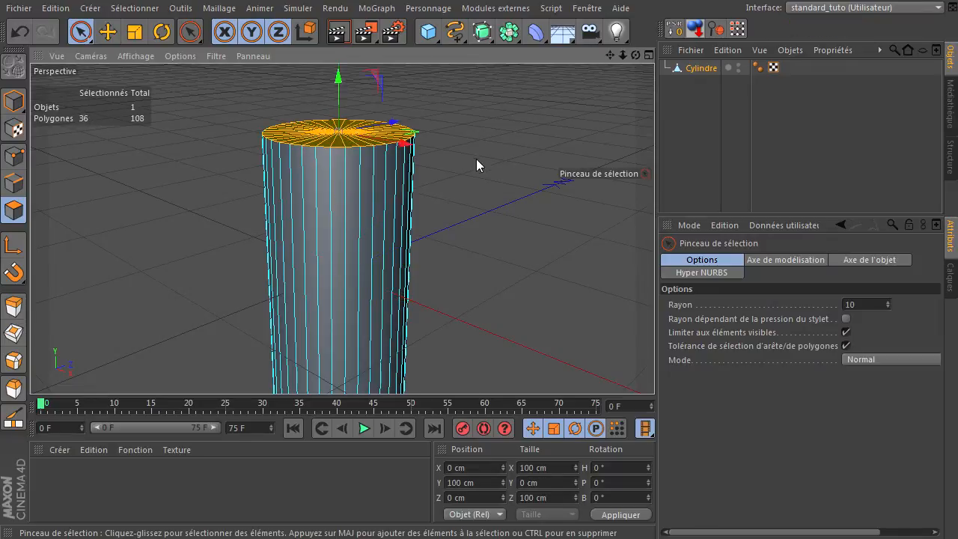
drag(338, 94, 311, 144)
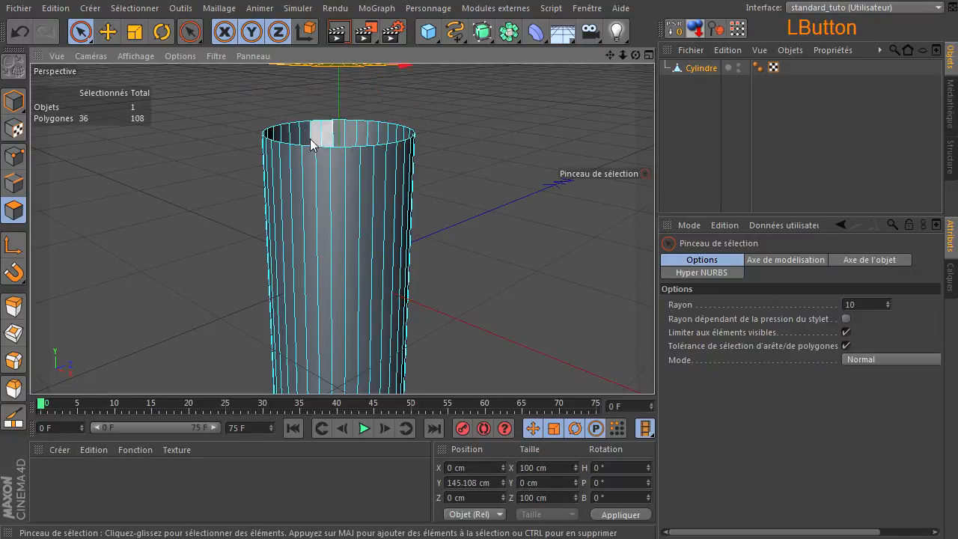
Undo the cap's move and polygon selection, and delete the editable cylinder from the scene.
scroll(315, 153, down, 4)
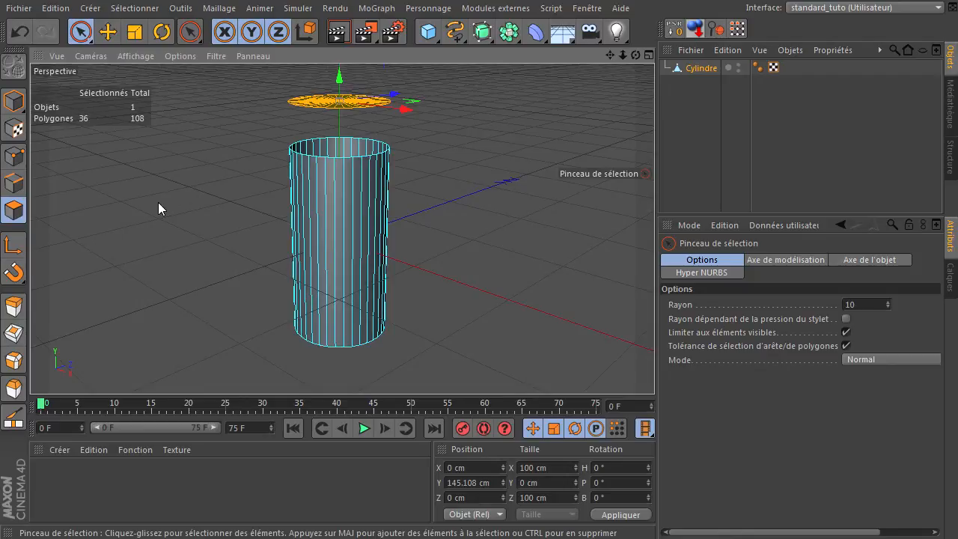
click(21, 33)
key(ctrl+z)
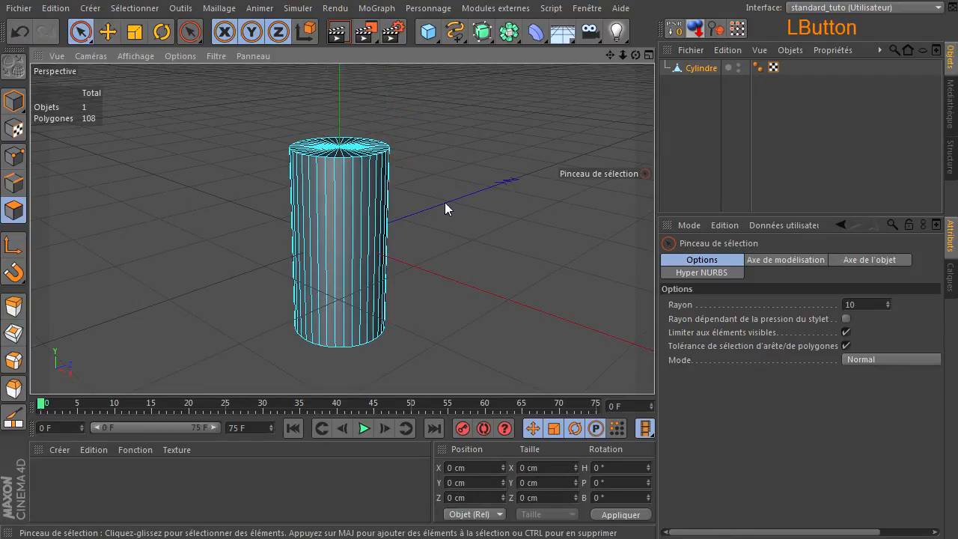
click(701, 69)
key(Delete)
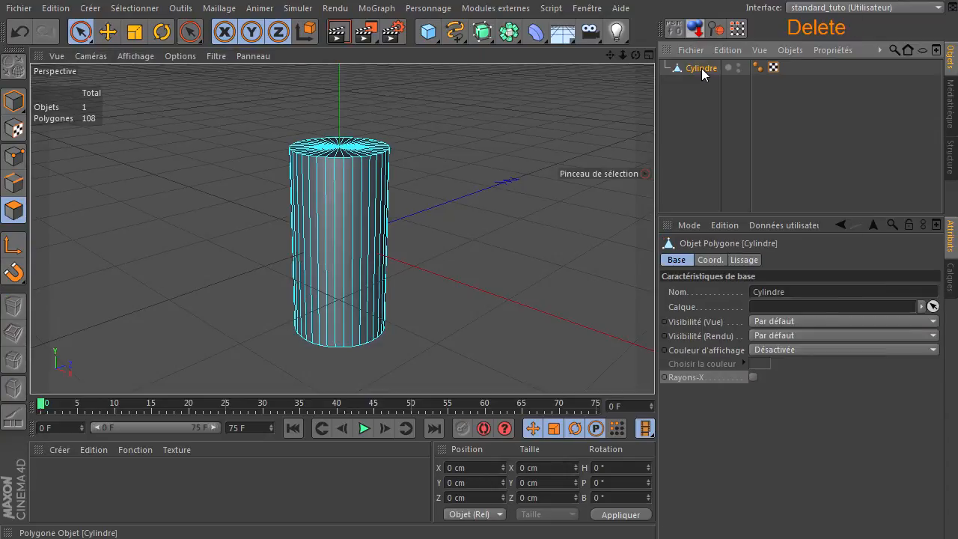
Add a new parametric cylinder and nest it under a new Hyper NURBS object, leaving nothing selected.
drag(427, 31, 839, 47)
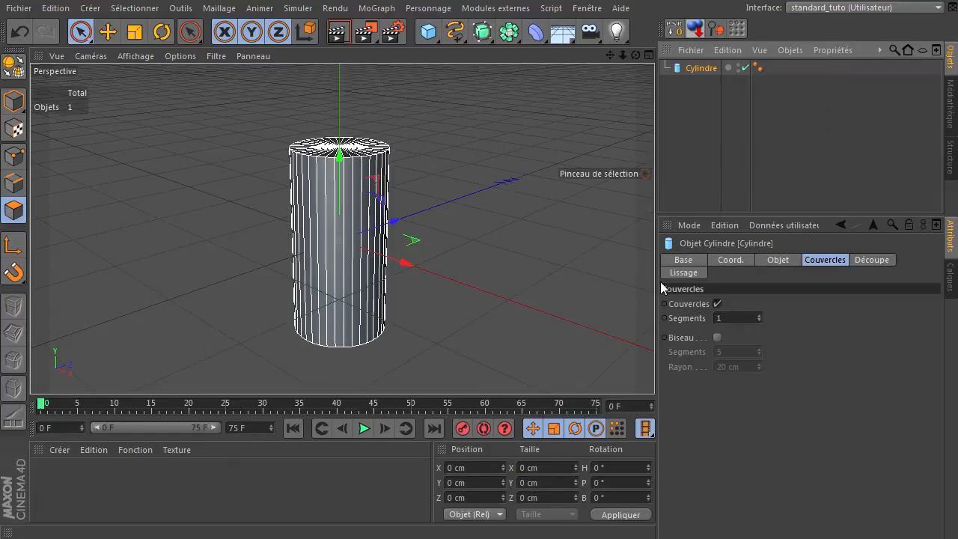
drag(483, 32, 576, 44)
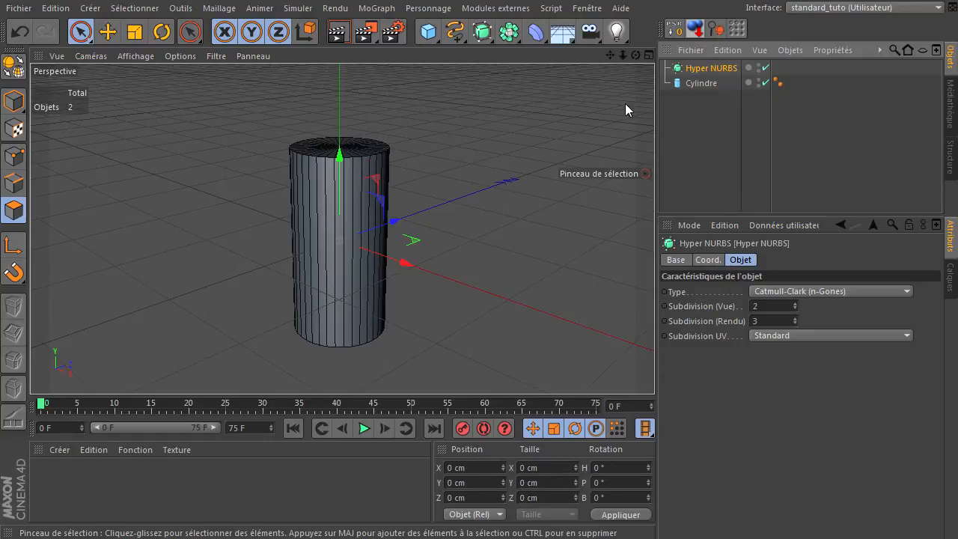
click(702, 83)
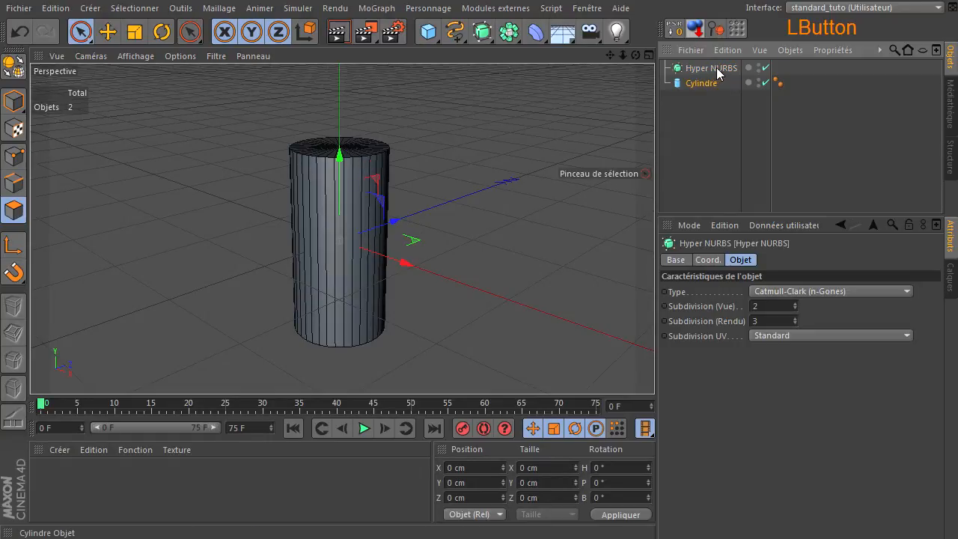
drag(717, 73, 717, 66)
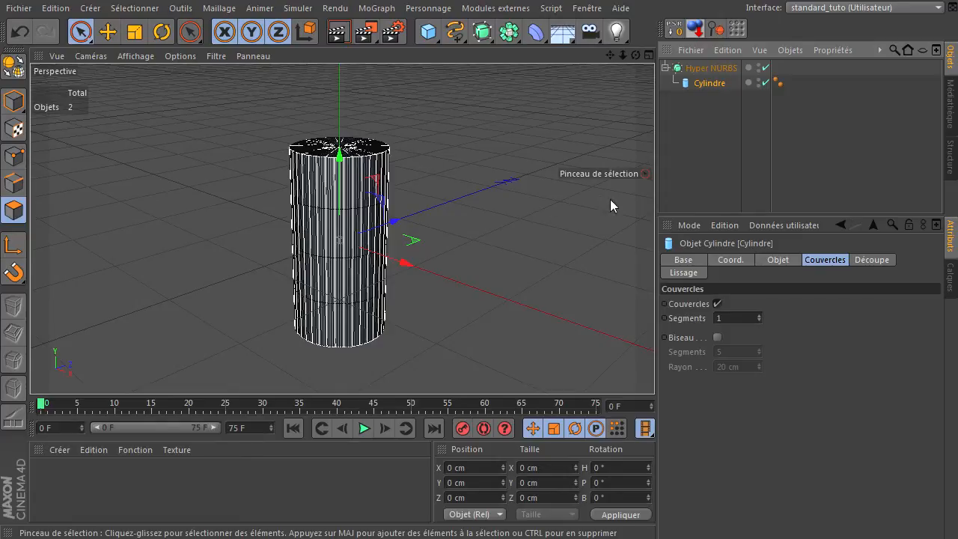
click(676, 195)
Render the perspective view close up to check the edge between the cylinder's body and upper cap, and return to the normal view.
scroll(317, 154, up, 3)
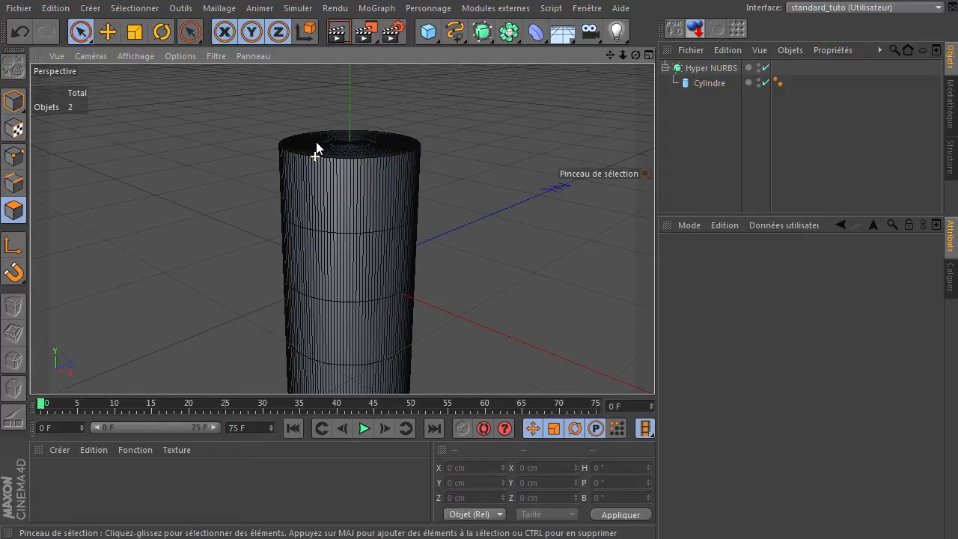
click(338, 32)
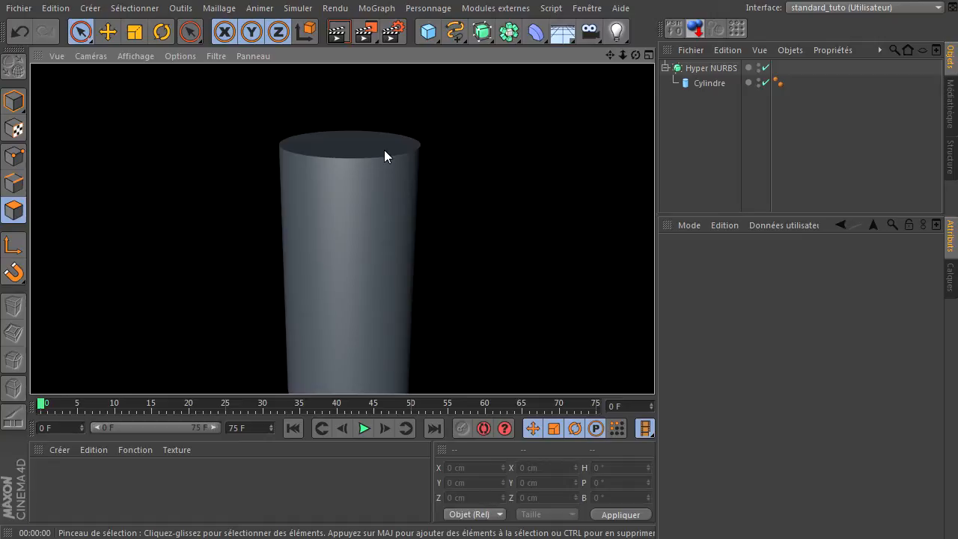
click(385, 273)
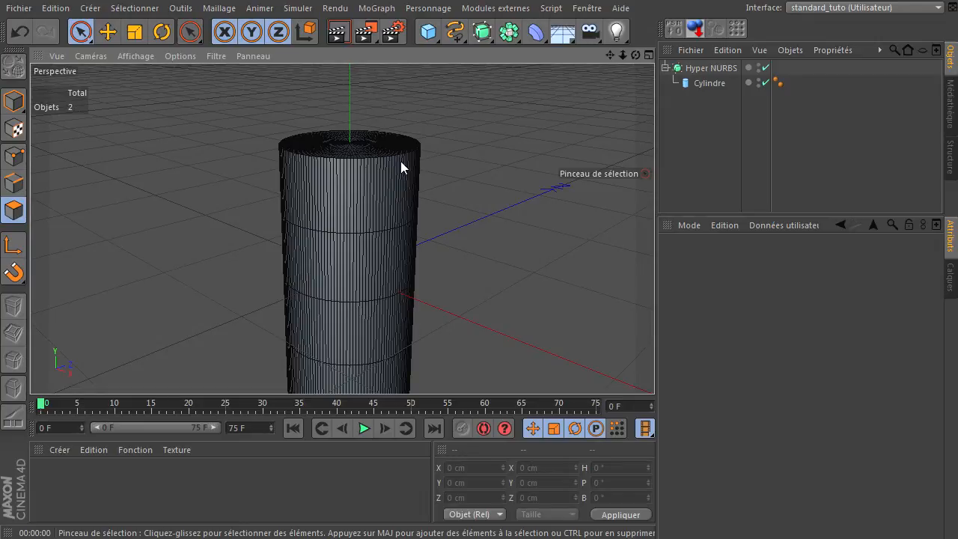
Convert the cylinder nested in the Hyper NURBS to an editable polygon object.
click(726, 84)
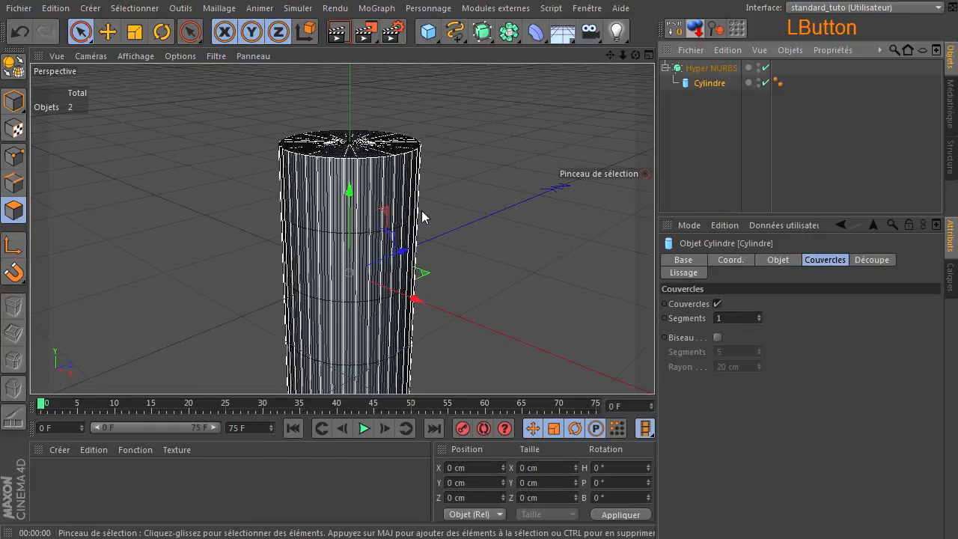
click(14, 68)
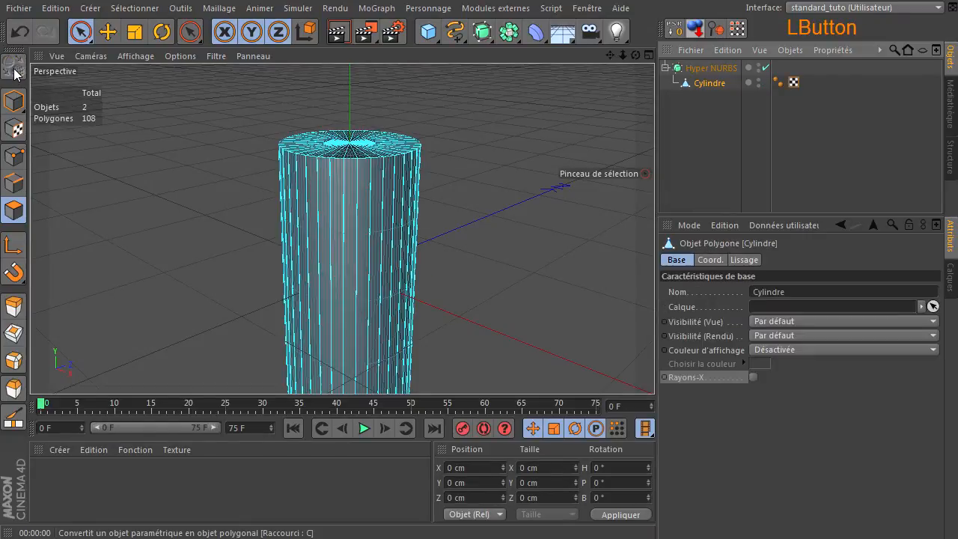
Select all the cylinder's points and optimise them with polygons, isolated points and points enabled at a 0.01 cm tolerance.
click(14, 156)
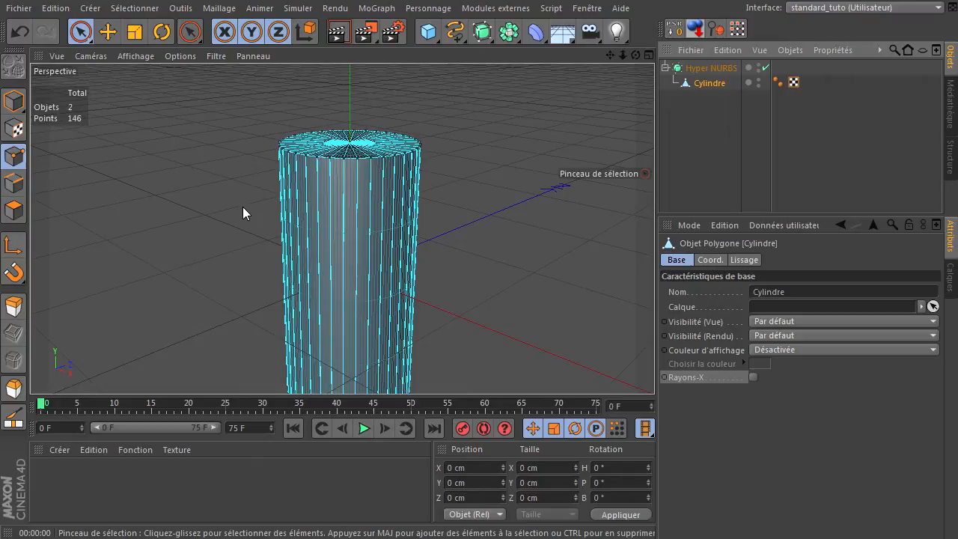
key(ctrl+a)
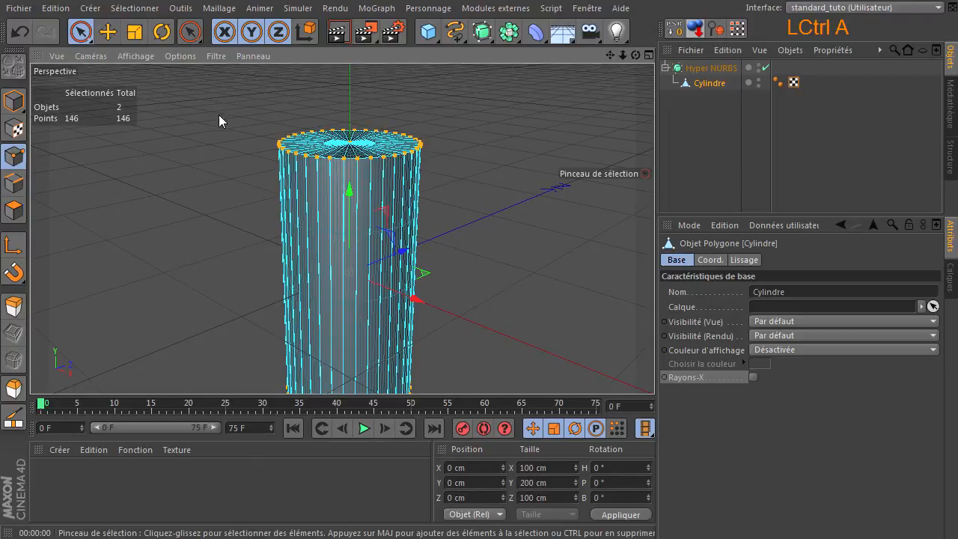
right_click(213, 81)
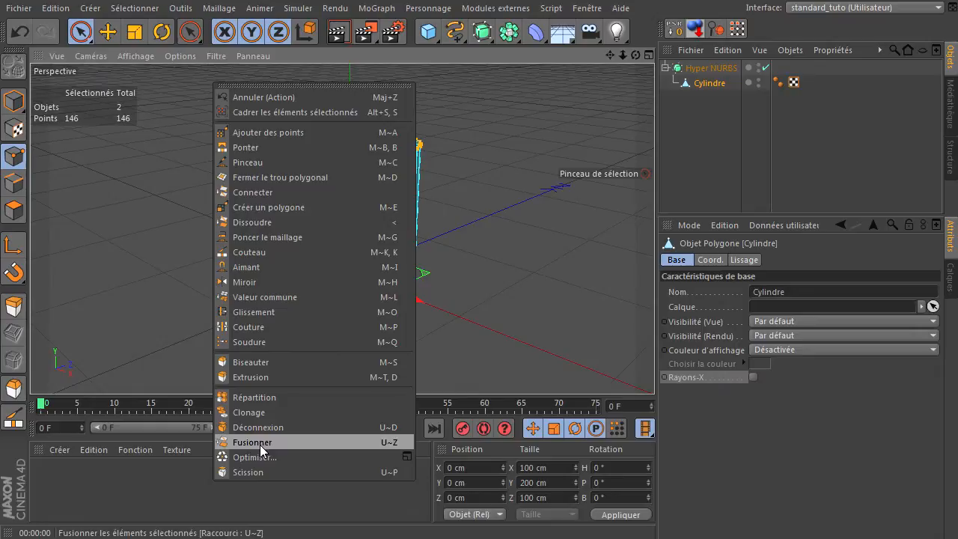
click(407, 457)
drag(405, 417, 614, 100)
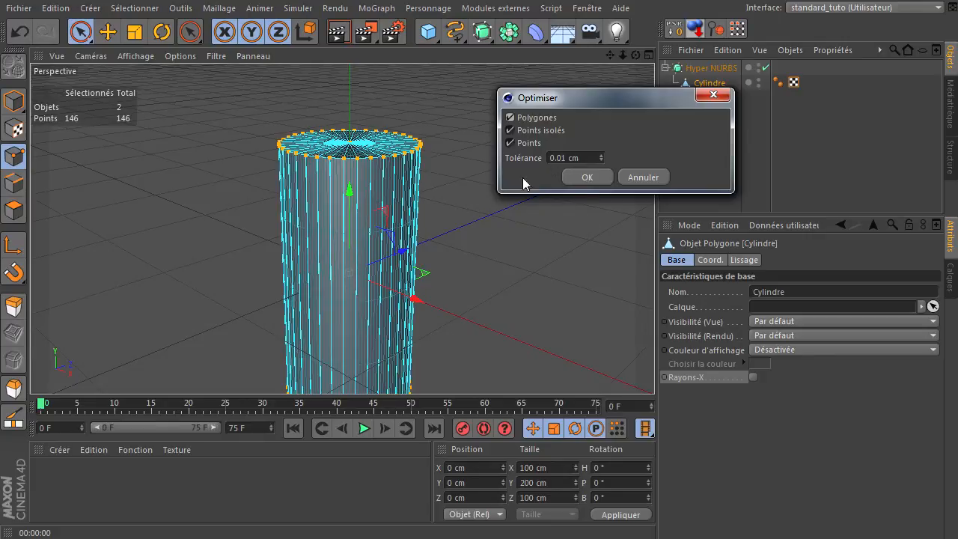
click(577, 178)
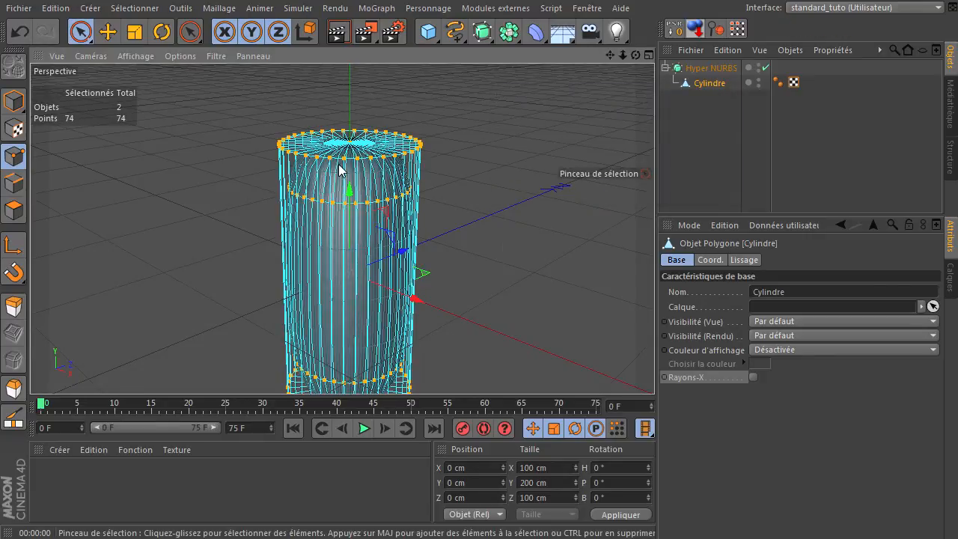
Render the perspective view with nothing selected to check the smoothed cylinder, and delete the Hyper NURBS with its cylinder.
click(700, 157)
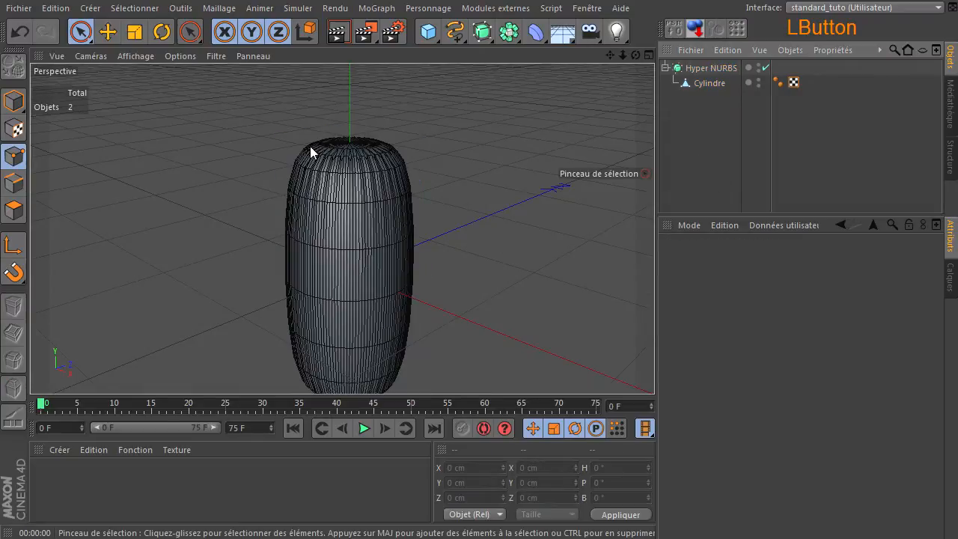
click(337, 32)
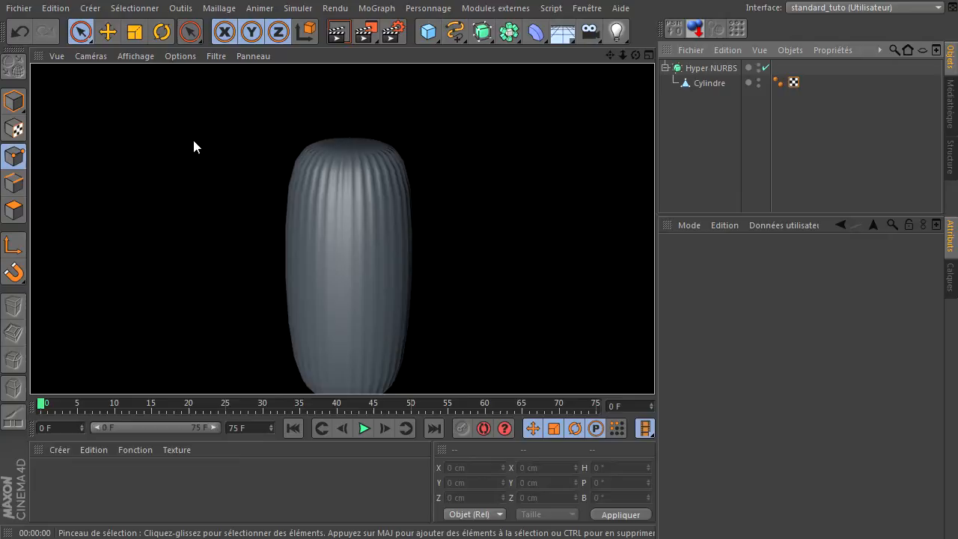
click(719, 67)
key(Delete)
click(731, 135)
Add a parametric tube and nest it under a new Hyper NURBS object, leaving nothing selected.
scroll(421, 204, down, 5)
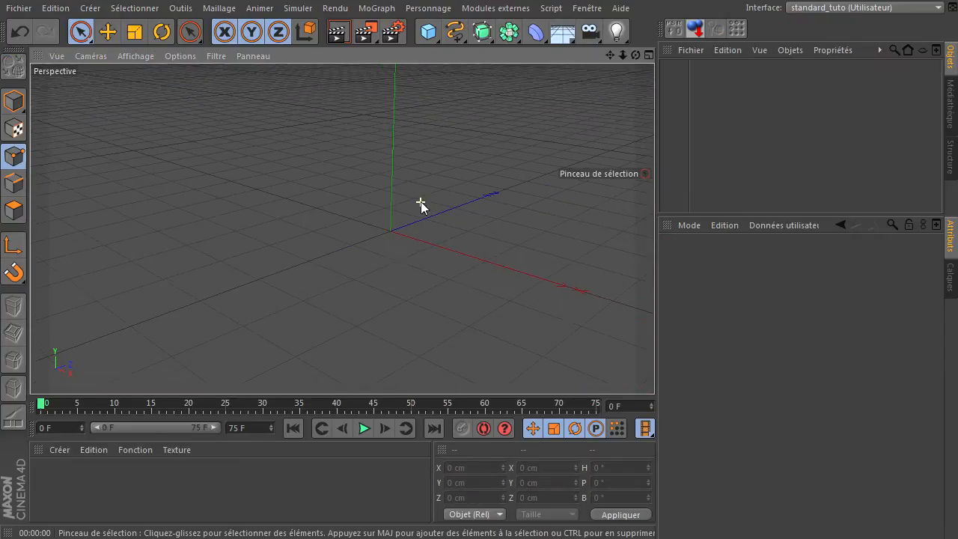
drag(428, 32, 823, 101)
drag(481, 32, 555, 53)
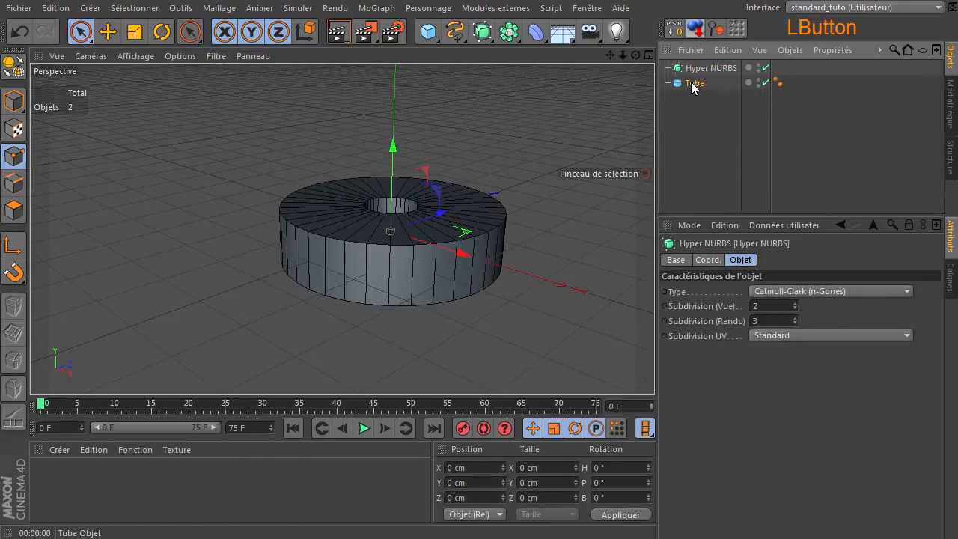
drag(709, 69, 708, 69)
click(740, 150)
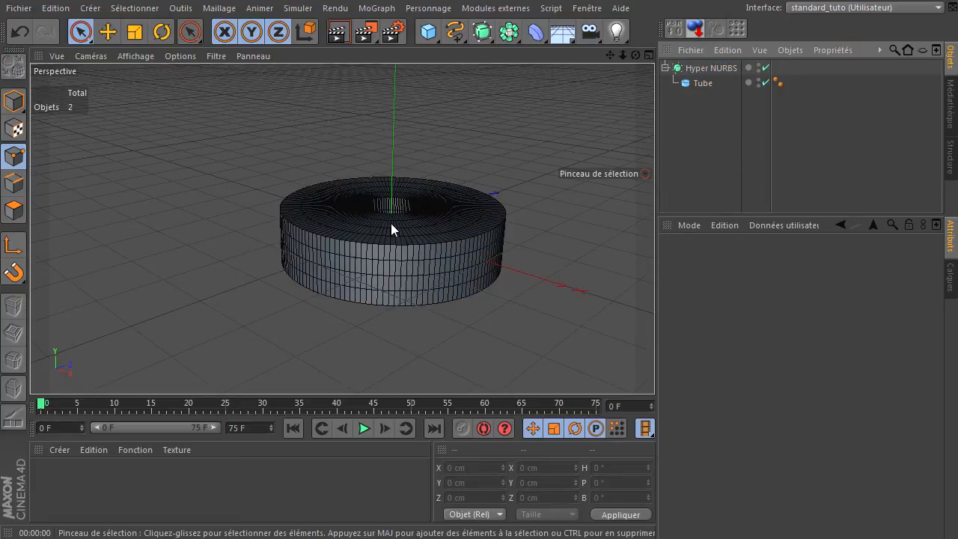
Convert the nested tube to an editable polygon object, and optimise all its points to weld the duplicates.
click(701, 83)
click(21, 71)
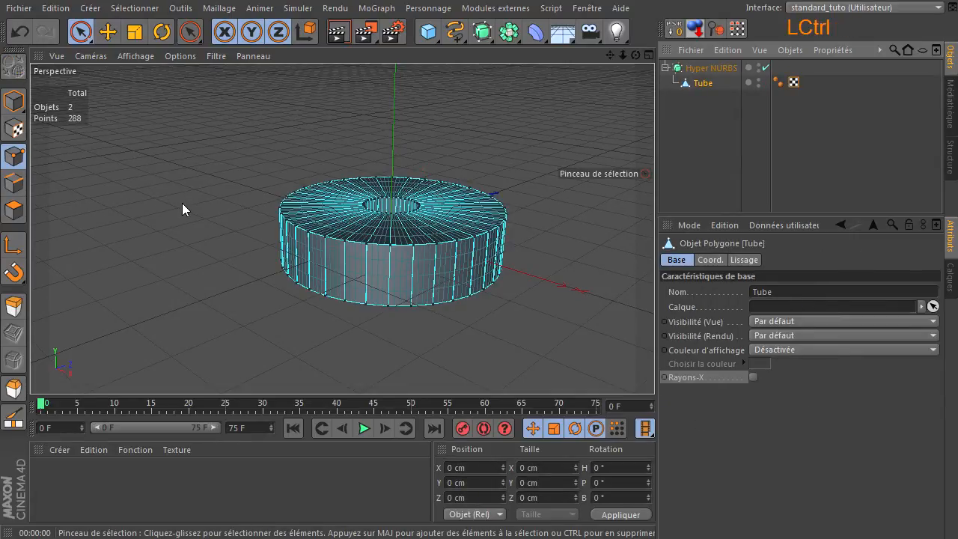
key(ctrl+a)
right_click(195, 101)
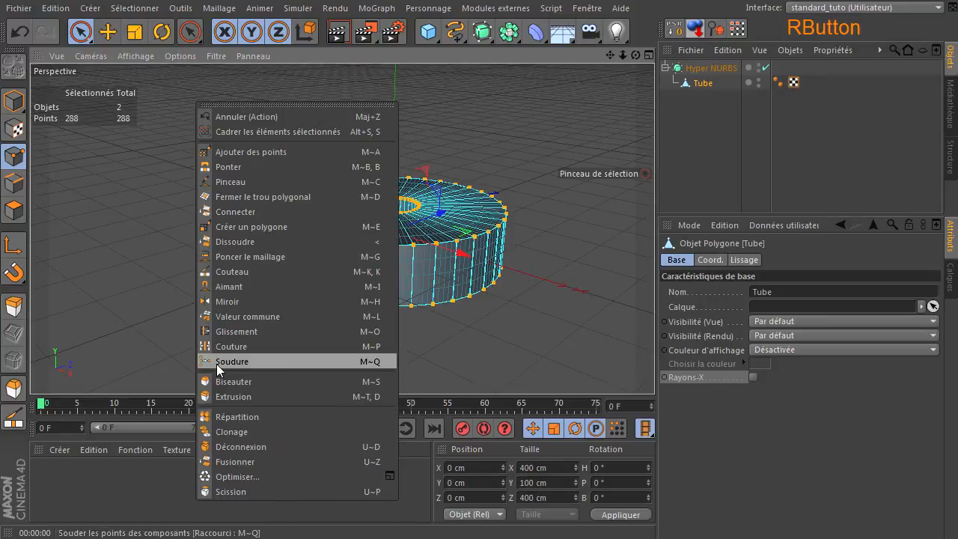
click(203, 480)
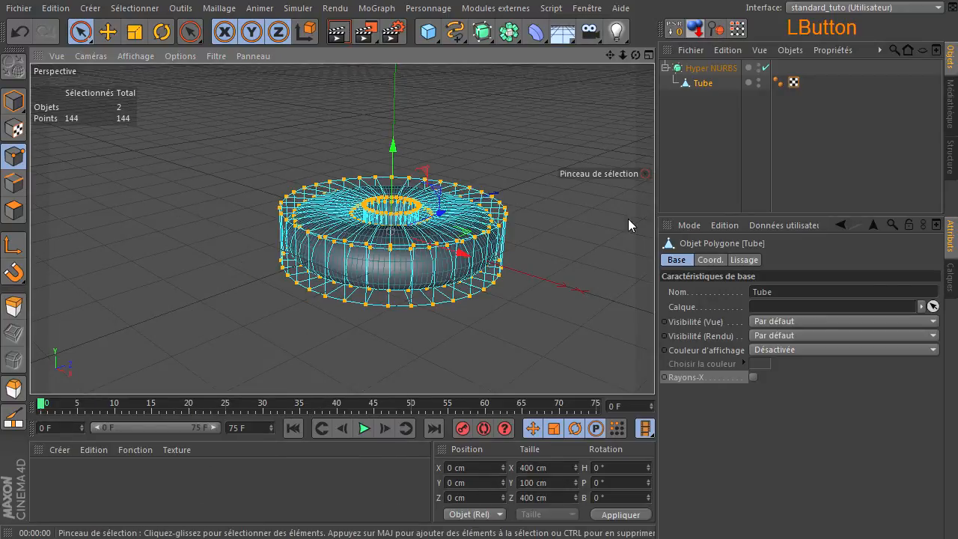
click(685, 146)
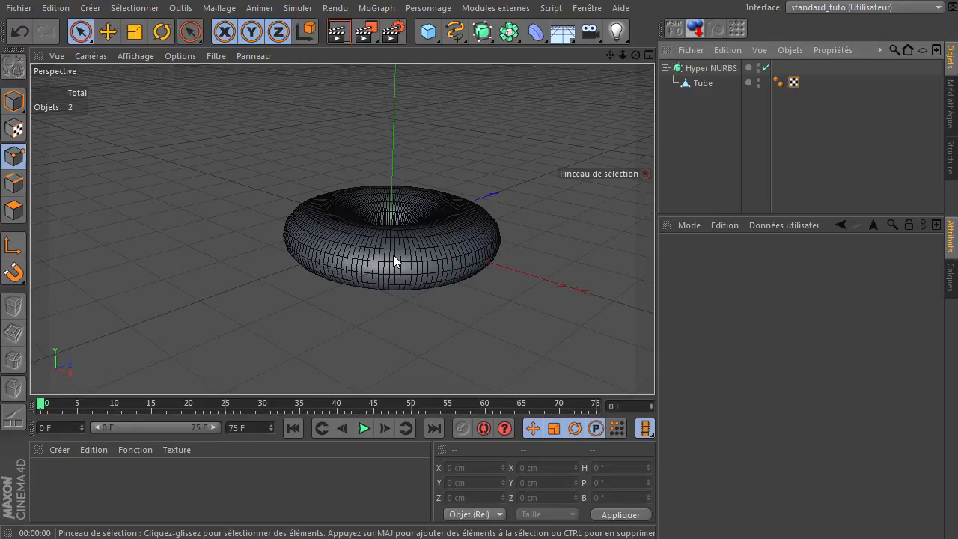
Delete the Hyper NURBS with its tube, and add Révolution, Extrusion contrôlée and Extrusion NURBS objects to the scene.
click(707, 68)
key(Delete)
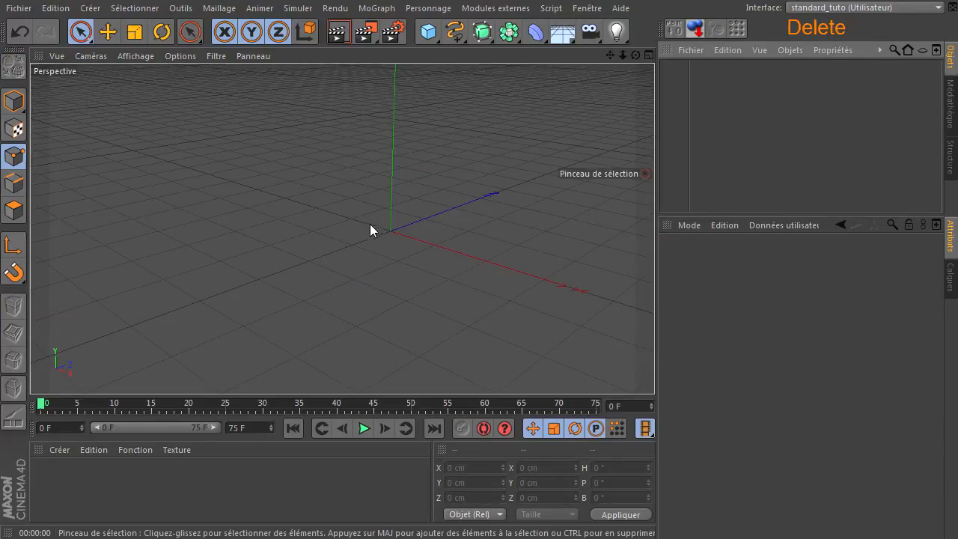
drag(482, 31, 684, 58)
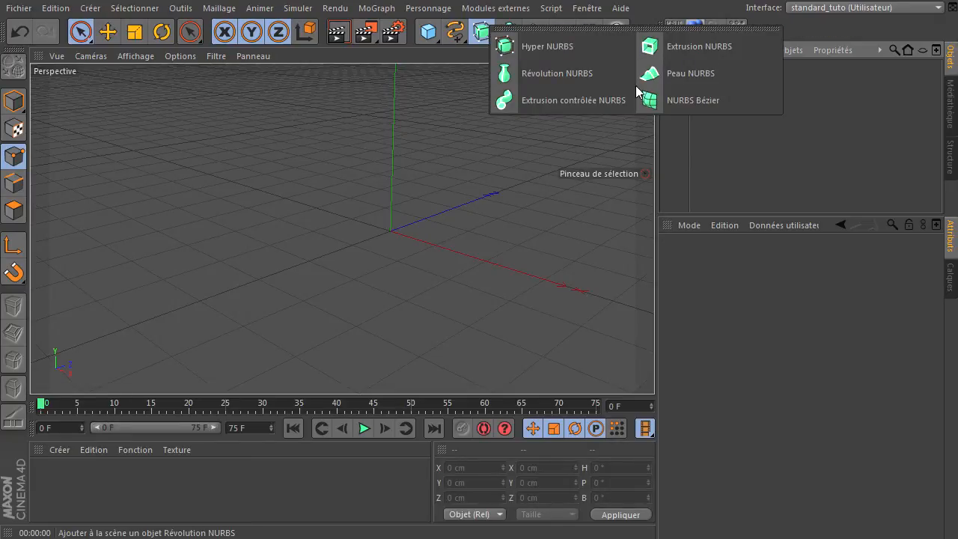
click(537, 80)
drag(482, 31, 683, 44)
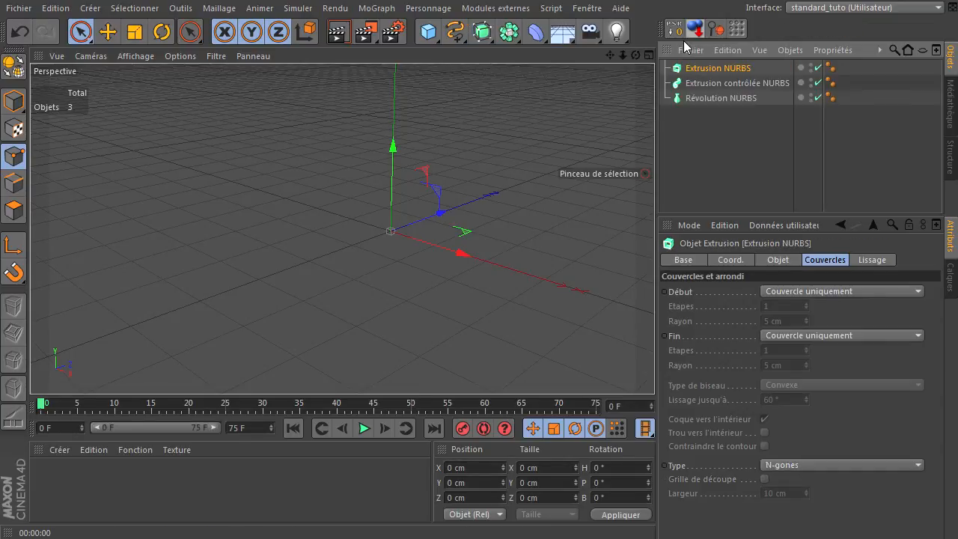
Examine the cap settings of the Extrusion, Extrusion contrôlée and Révolution NURBS objects.
click(717, 70)
click(711, 83)
click(711, 98)
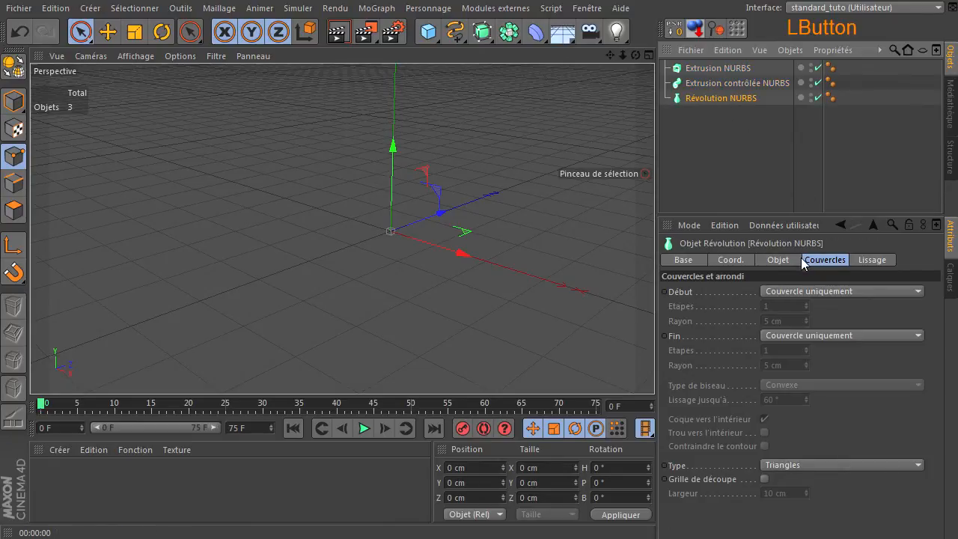
click(825, 260)
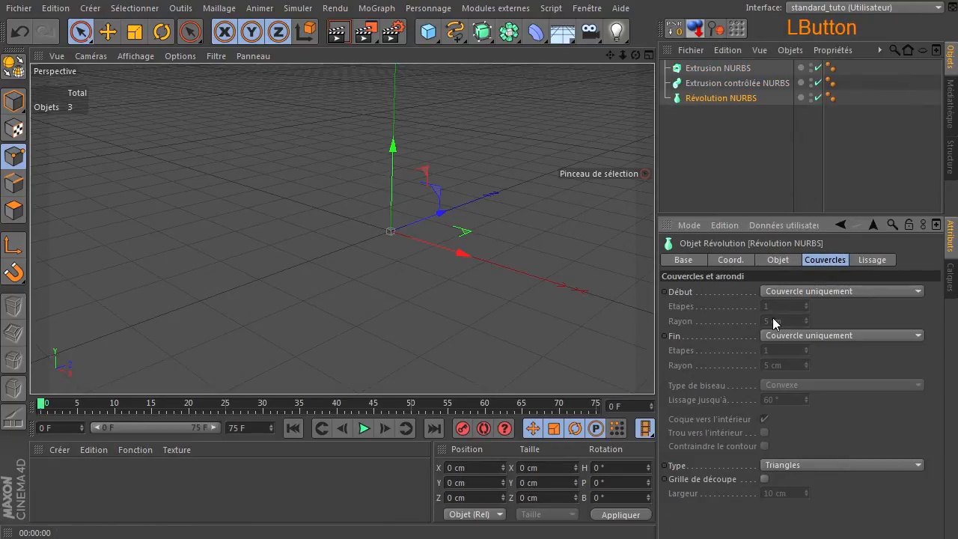
click(738, 83)
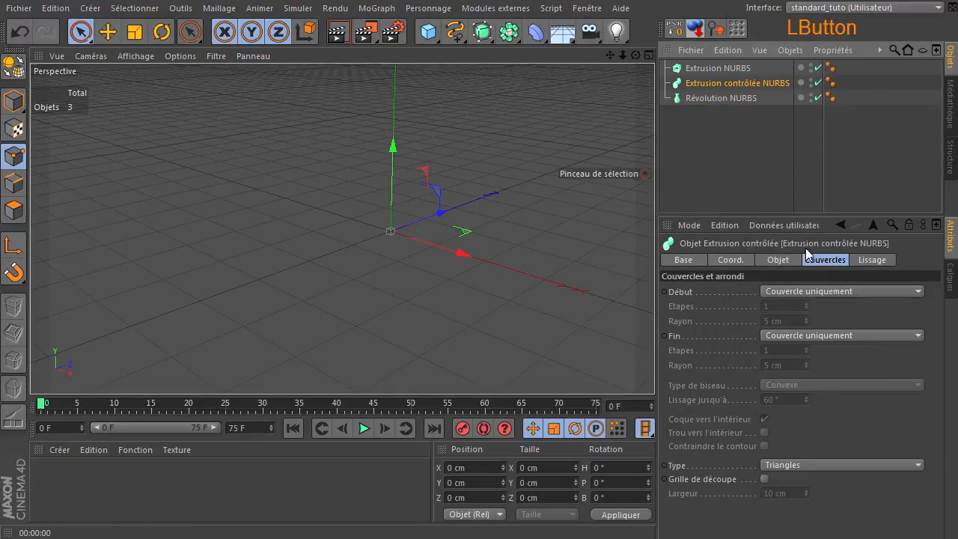
click(741, 69)
Delete all three NURBS objects from the scene.
drag(682, 63, 732, 135)
key(Delete)
click(755, 144)
key(Delete)
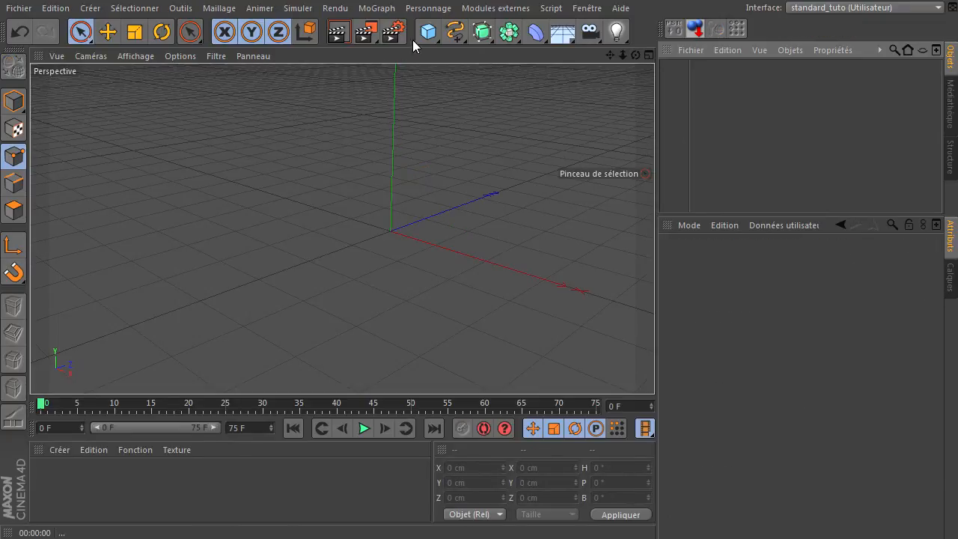
Add a text spline and nest it under a new Extrusion NURBS object to extrude the word.
click(457, 33)
click(503, 154)
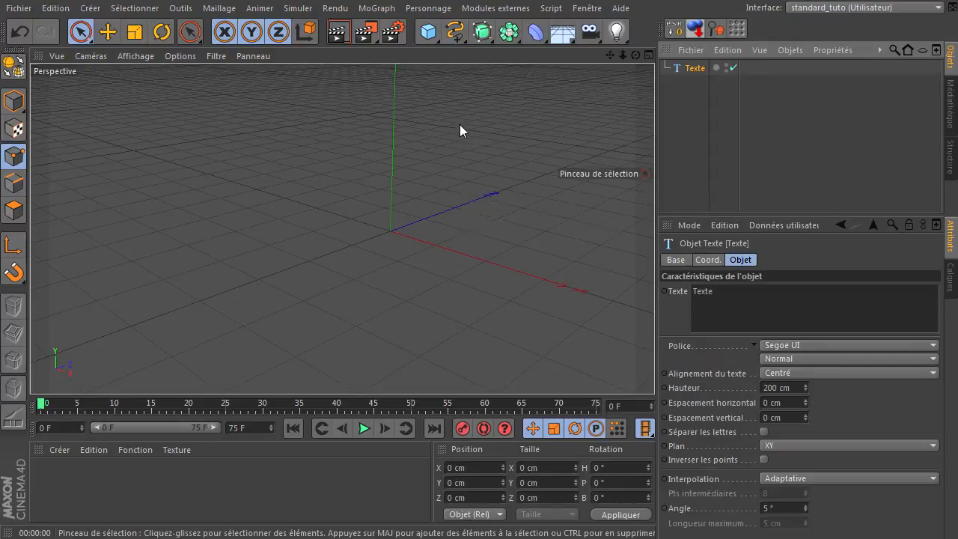
click(482, 32)
click(709, 56)
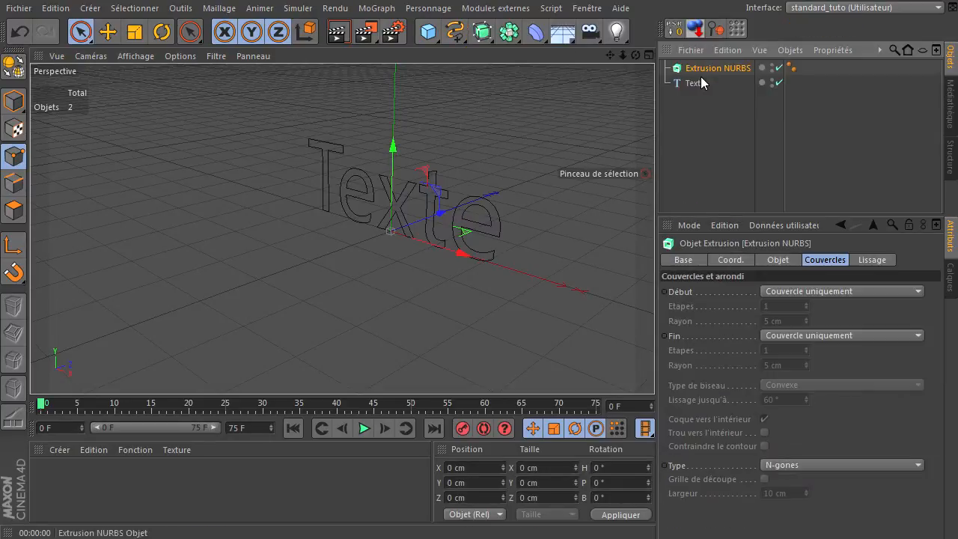
drag(698, 83, 711, 68)
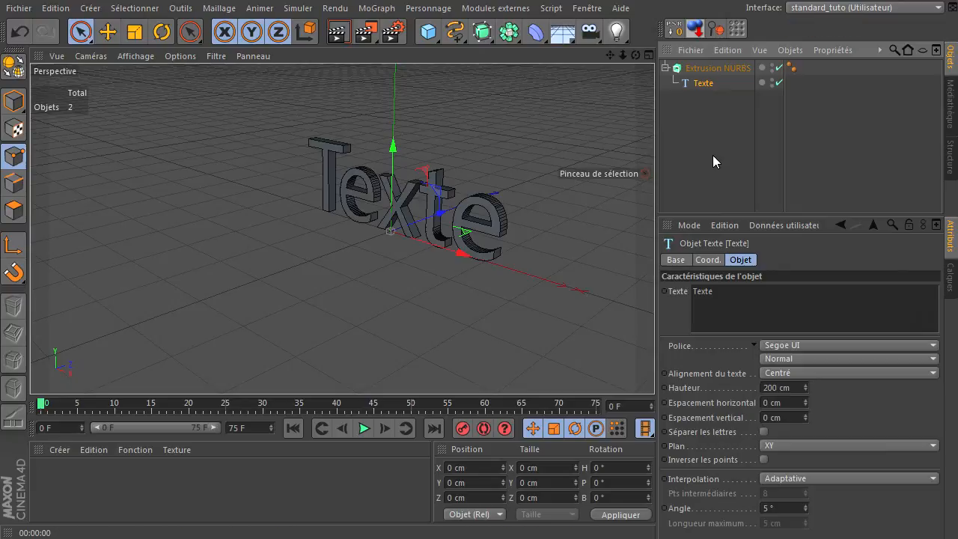
Switch to model mode and convert the Extrusion NURBS with its text to an editable polygon object.
click(136, 57)
click(136, 58)
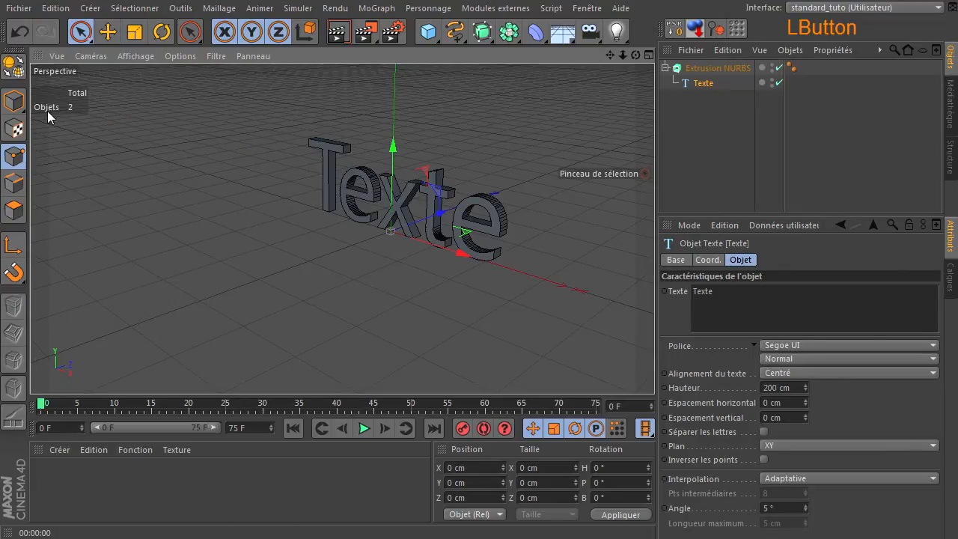
click(14, 102)
scroll(435, 173, up, 2)
scroll(435, 175, up, 1)
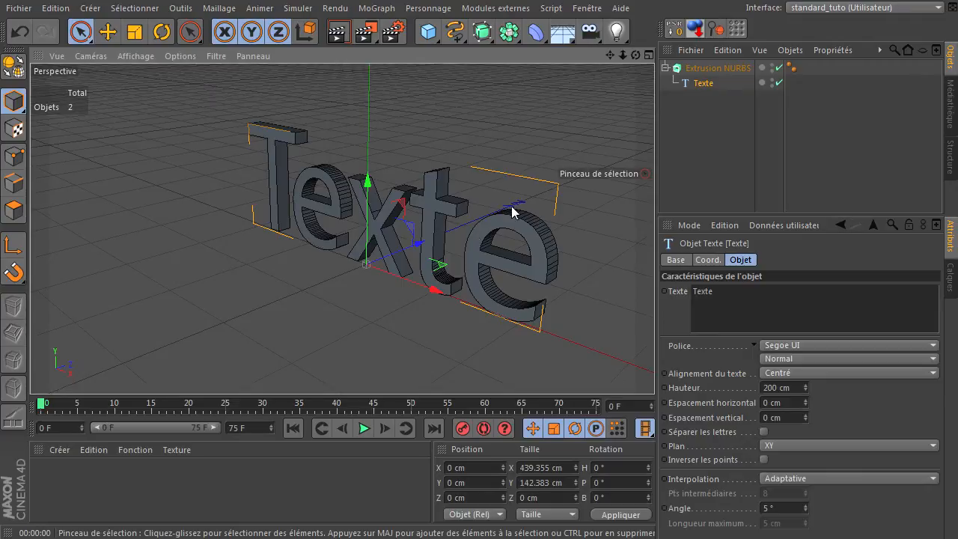
click(703, 69)
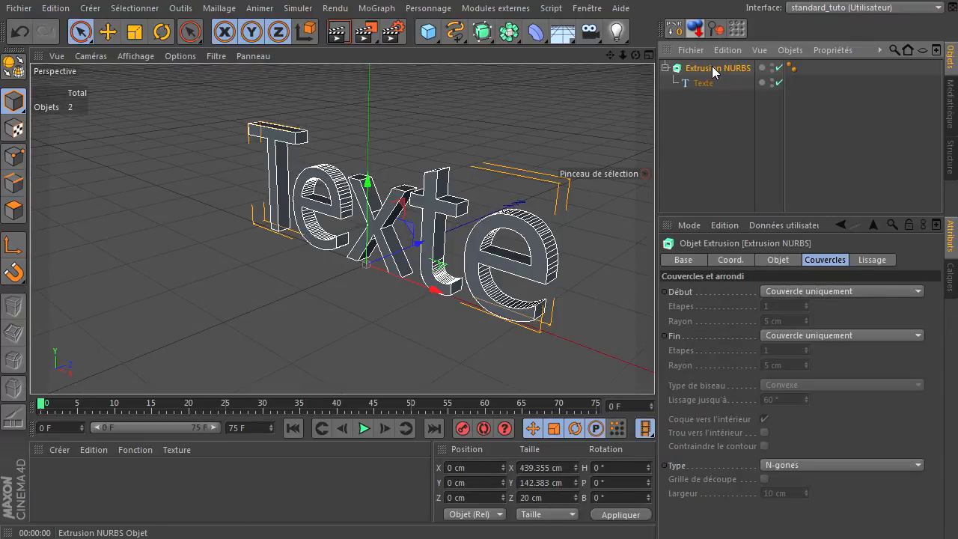
click(712, 66)
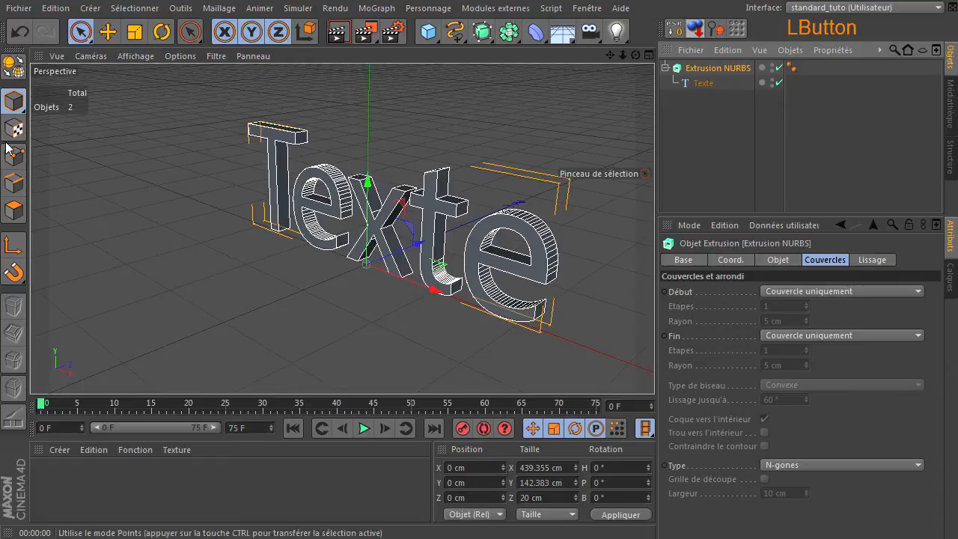
click(17, 70)
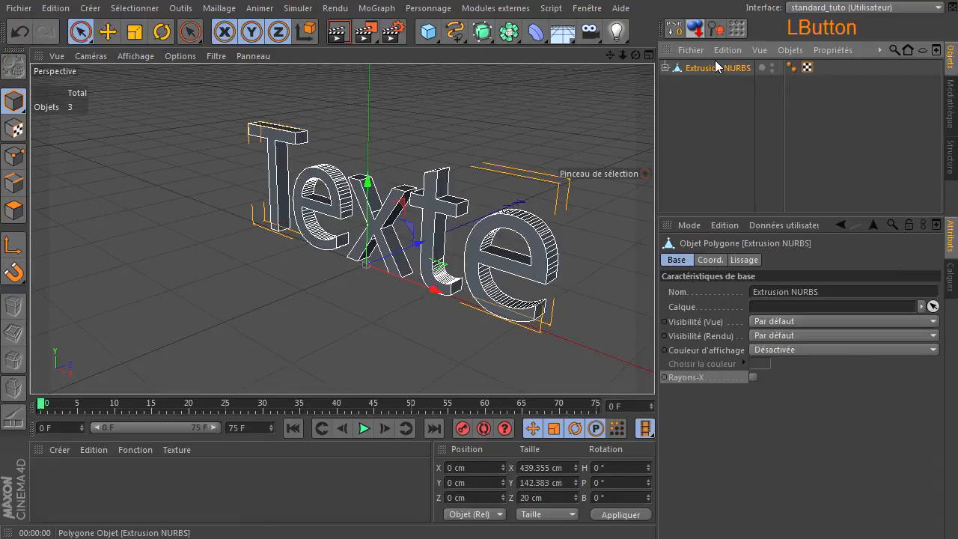
Expand the converted extrusion and move Couvercle 1 to about -154 cm and Couvercle 2 to about 162 cm along Z.
click(689, 68)
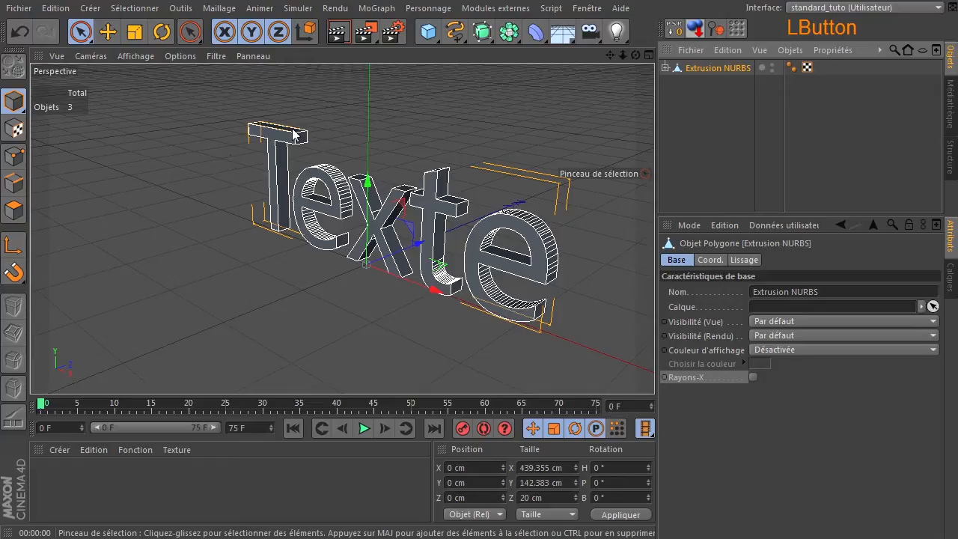
click(664, 68)
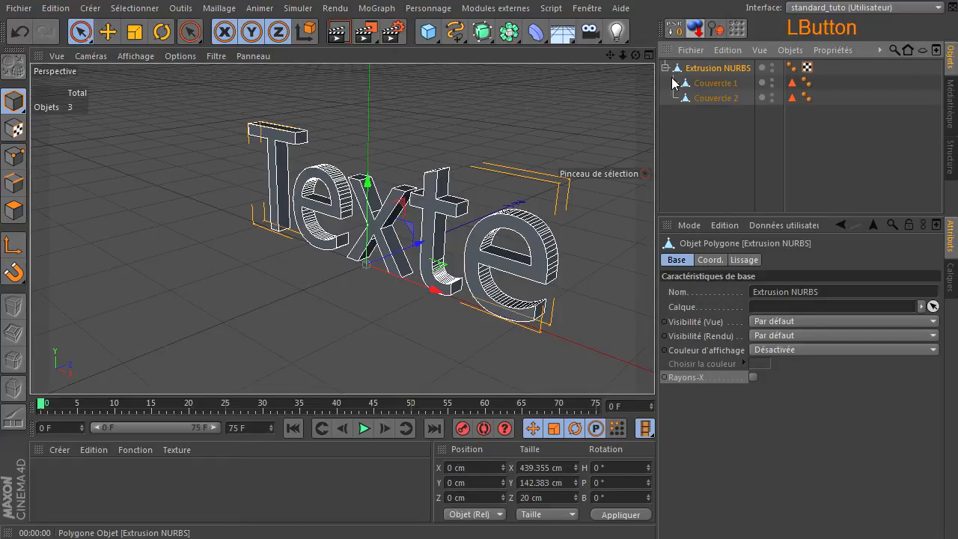
click(727, 82)
click(694, 97)
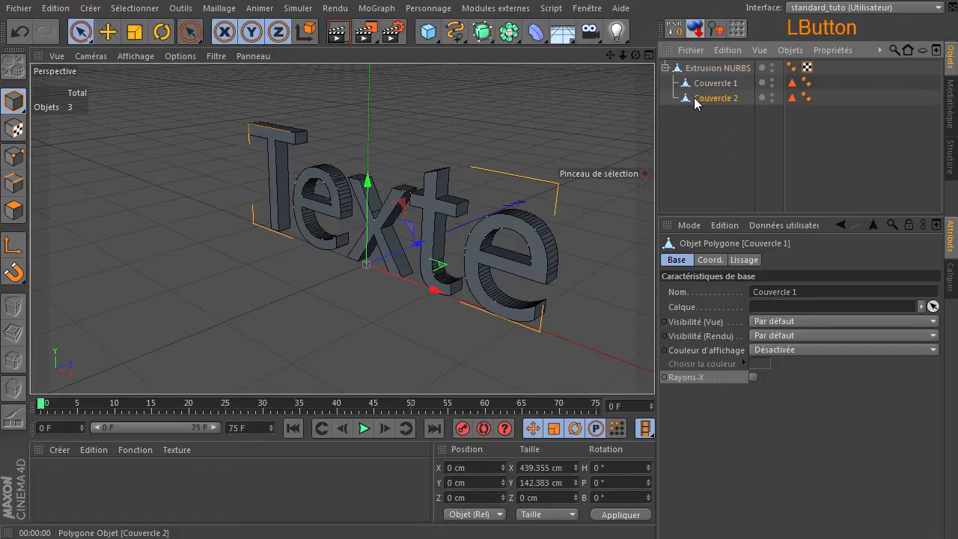
click(707, 86)
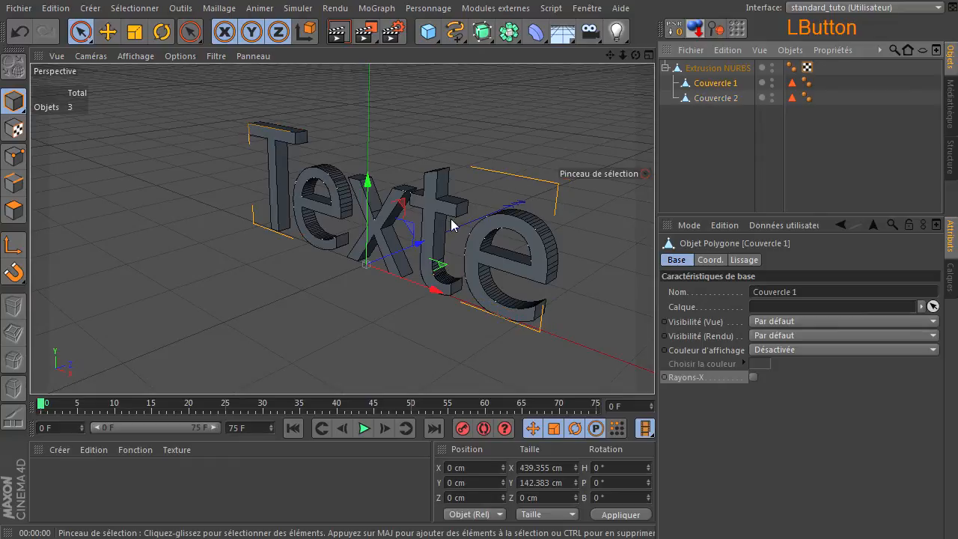
drag(419, 247, 321, 277)
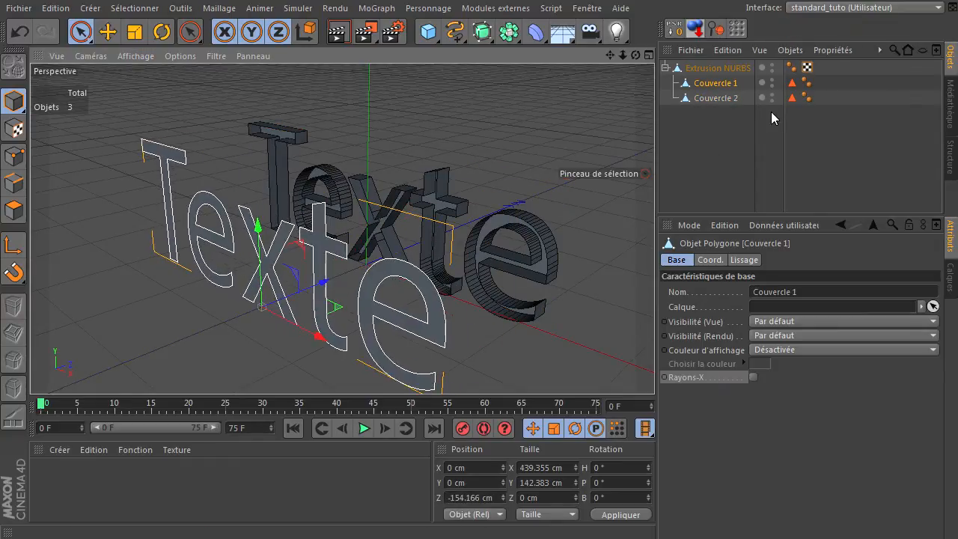
click(715, 98)
drag(417, 248, 370, 114)
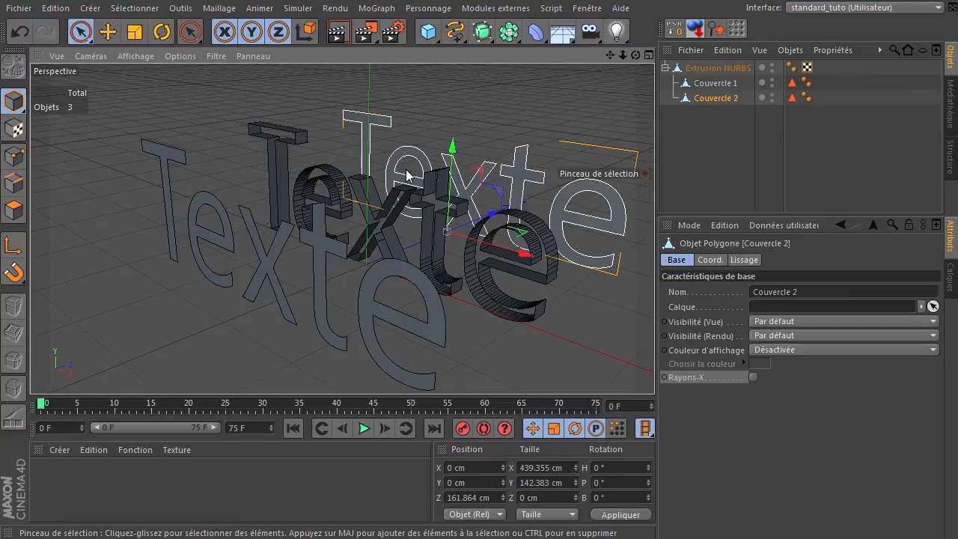
Undo the cap moves and the polygon conversion, back to the parametric Extrusion NURBS with its text spline.
click(20, 33)
click(20, 33)
click(20, 33)
click(20, 33)
click(20, 33)
click(20, 33)
click(20, 33)
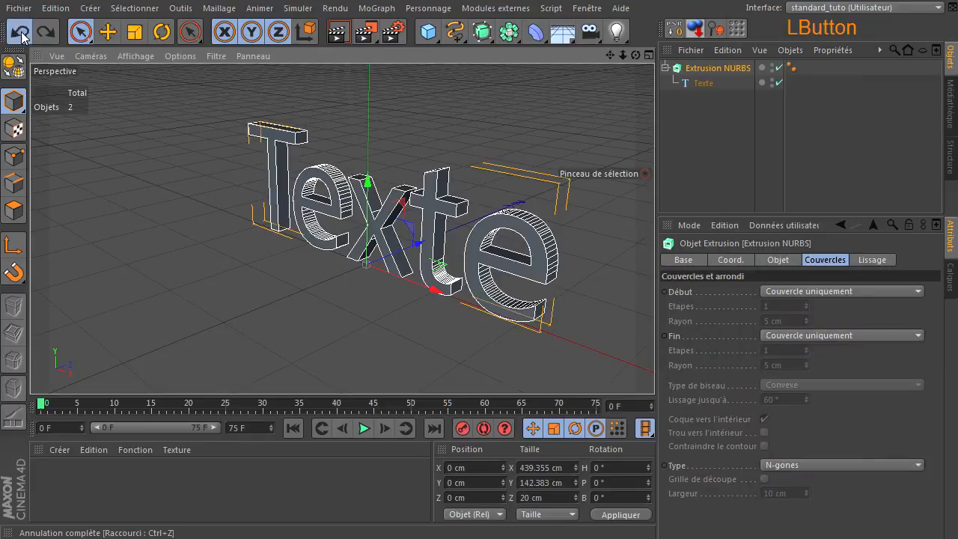
Add a Hyper NURBS object, nest the Extrusion NURBS with its text under it, and clear the selection.
click(484, 33)
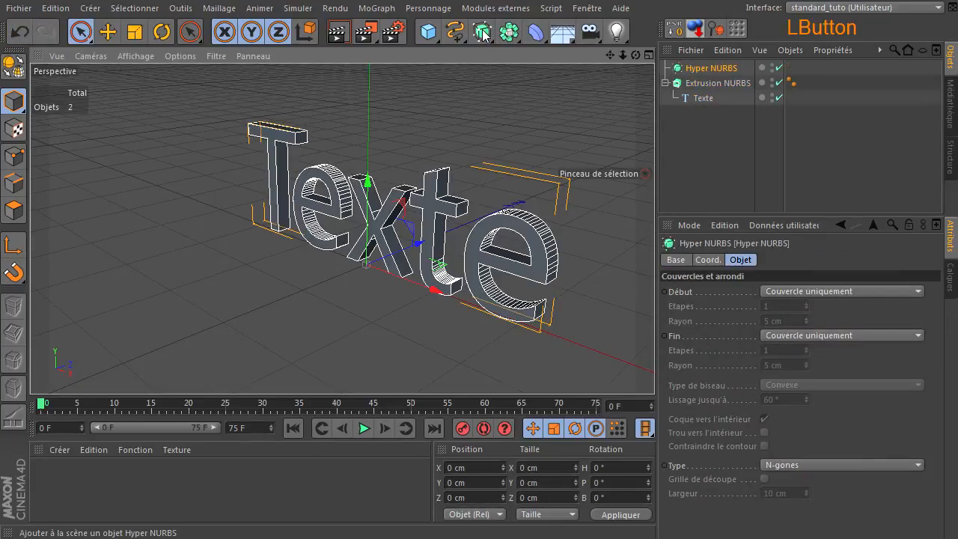
drag(717, 83, 704, 68)
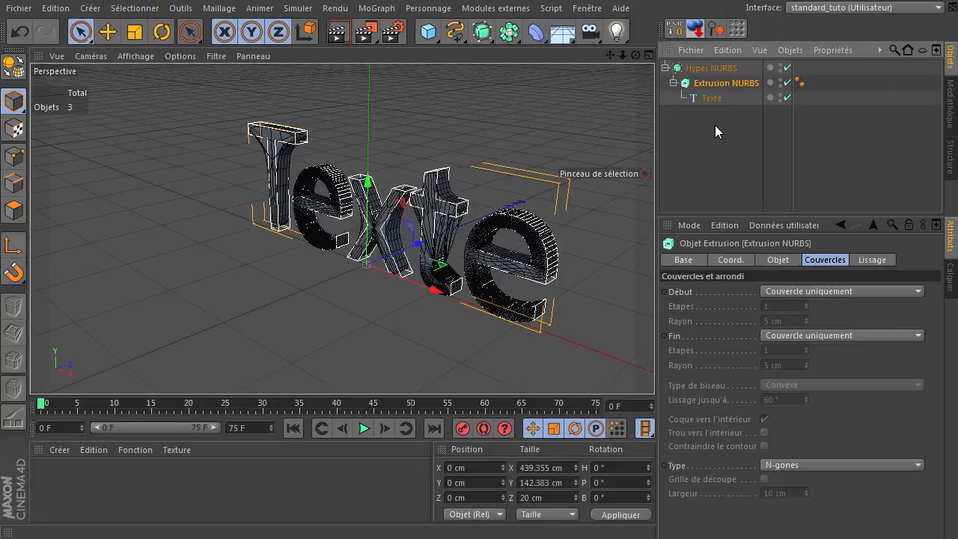
click(702, 182)
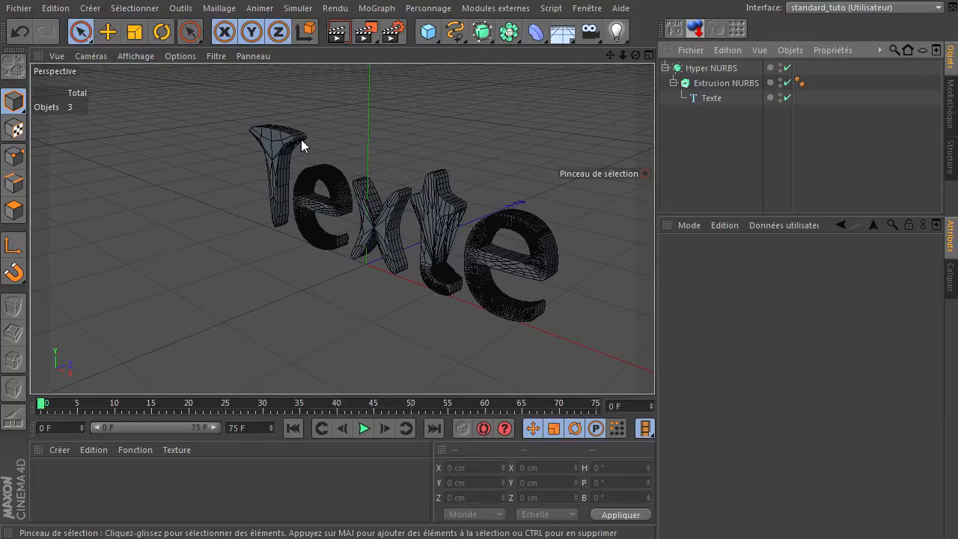
Delete the Hyper NURBS hierarchy with the extruded text from the scene.
click(727, 68)
key(Delete)
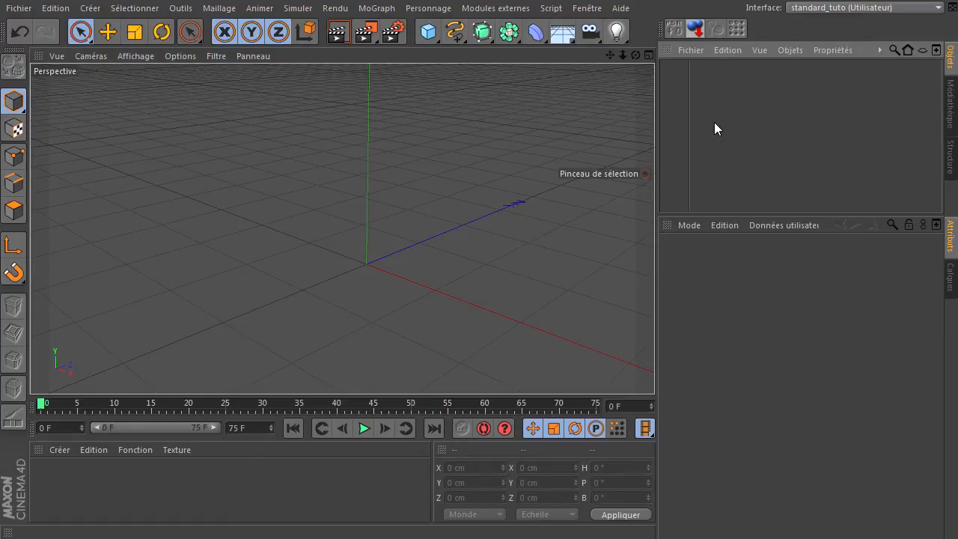
click(514, 40)
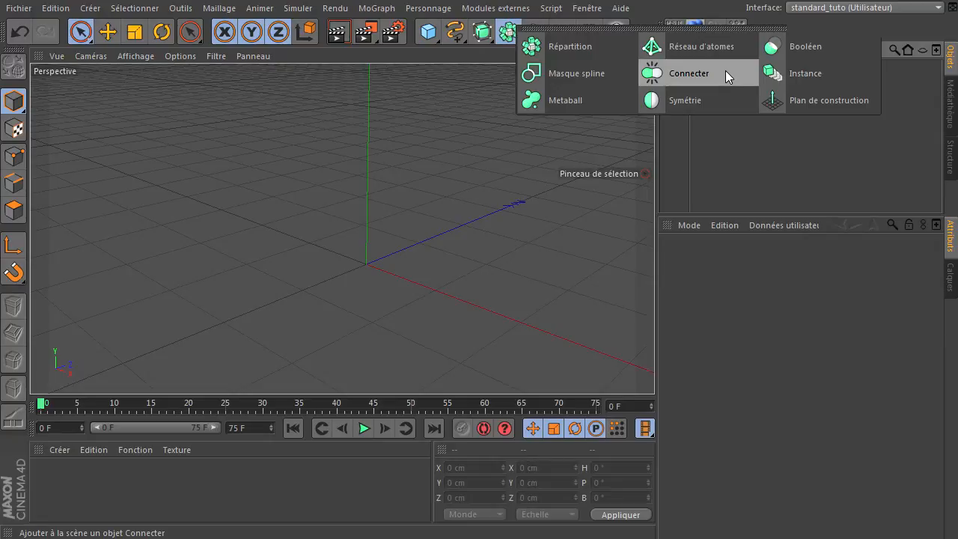
click(722, 100)
click(685, 73)
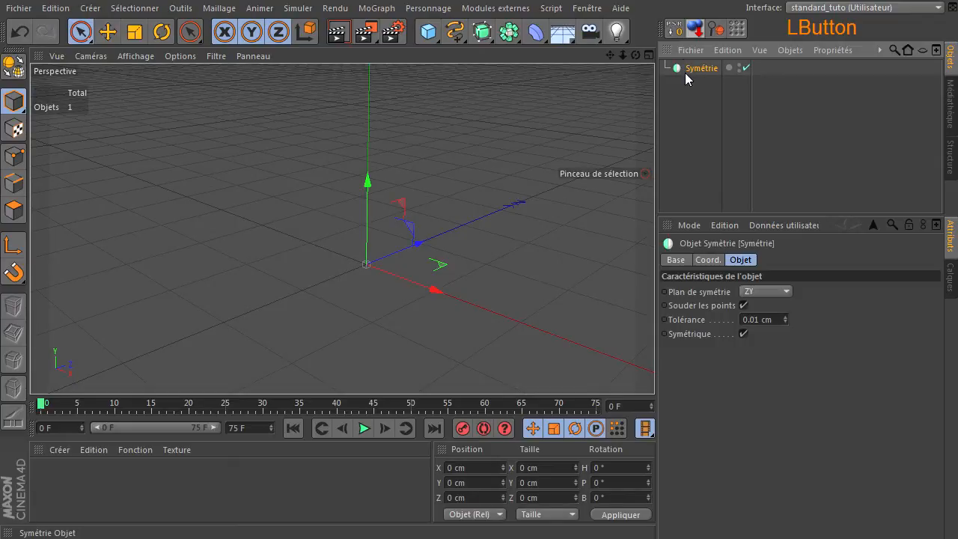
key(Delete)
Create two identical cylinders separated along X, one at about -219 cm and its copy at about 83 cm.
drag(423, 41, 807, 44)
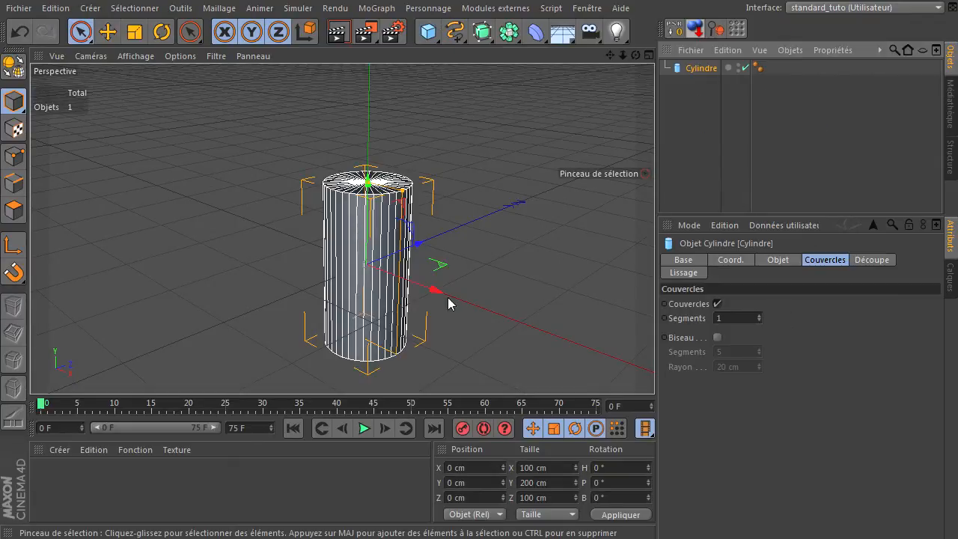
drag(434, 289, 514, 276)
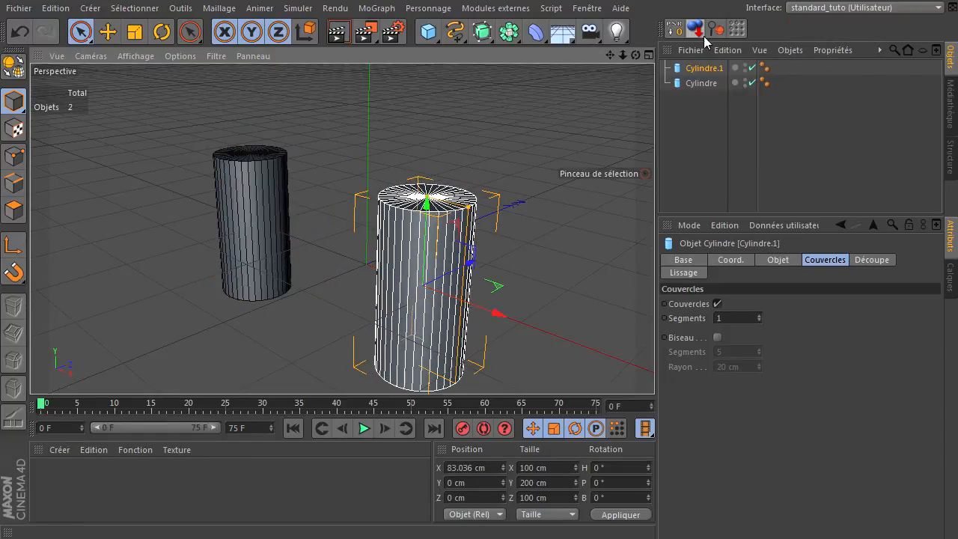
Add two Hyper NURBS objects and nest Cylindre.1 under Hyper NURBS.1 and Cylindre under Hyper NURBS.
drag(625, 54, 523, 126)
click(482, 32)
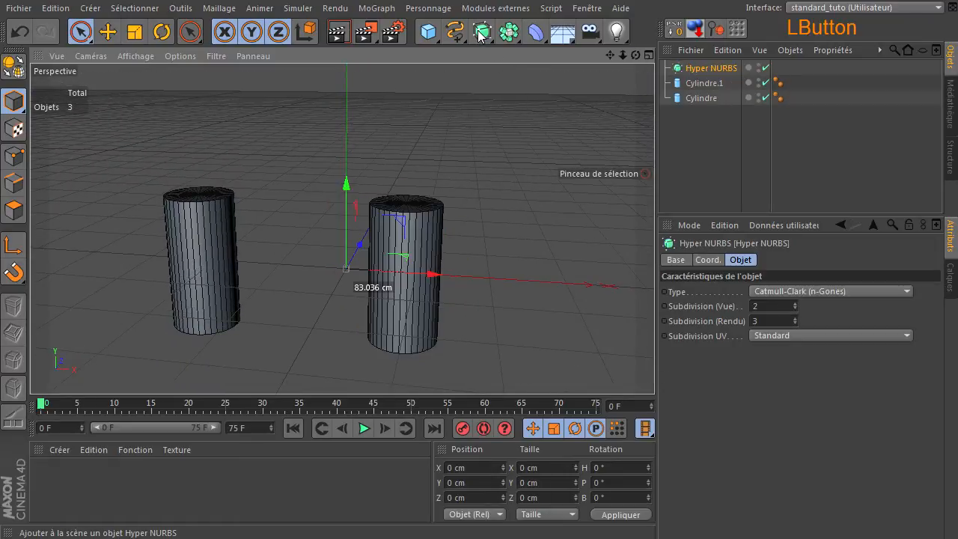
click(483, 33)
click(707, 98)
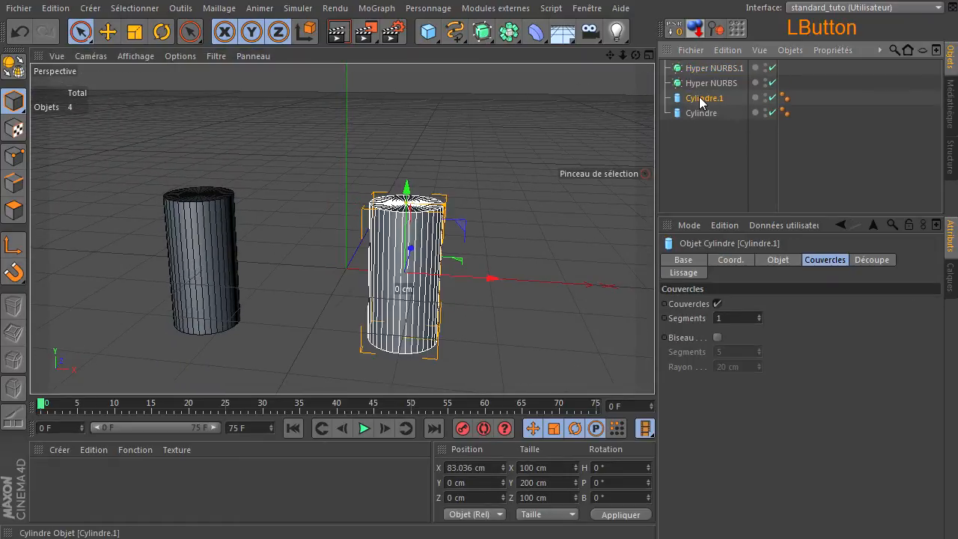
drag(710, 88, 720, 69)
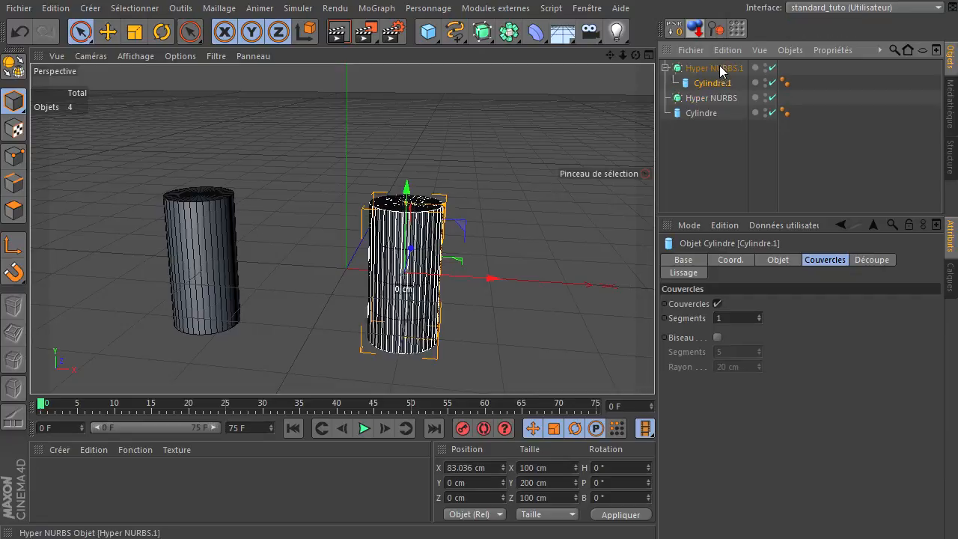
click(690, 115)
drag(690, 120, 706, 99)
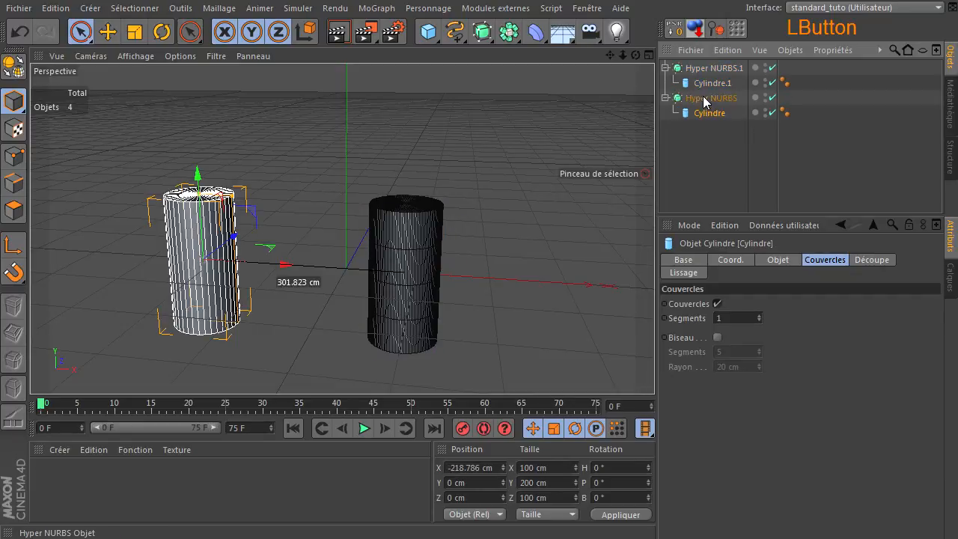
click(717, 173)
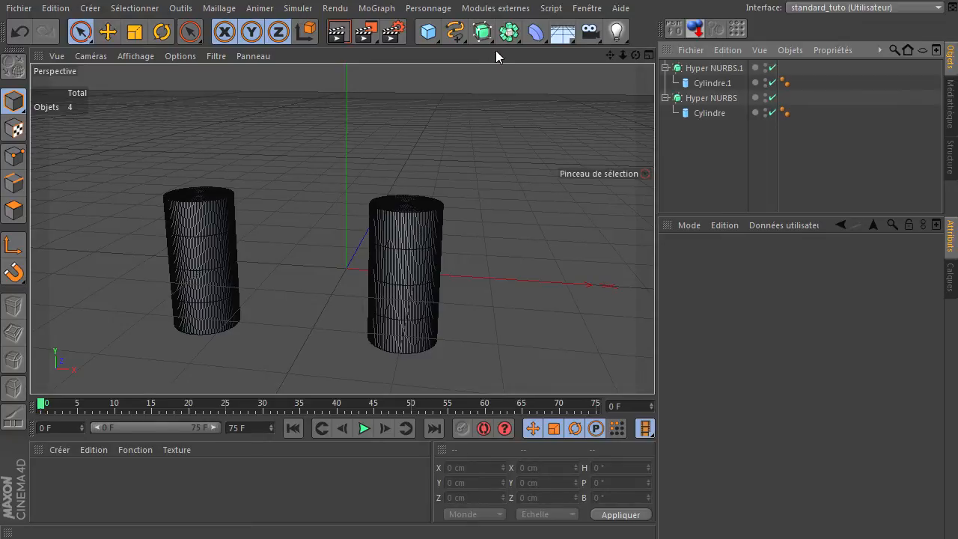
Add a Connect object and move Cylindre out of its Hyper NURBS to become a child of Connecter.
drag(509, 31, 689, 75)
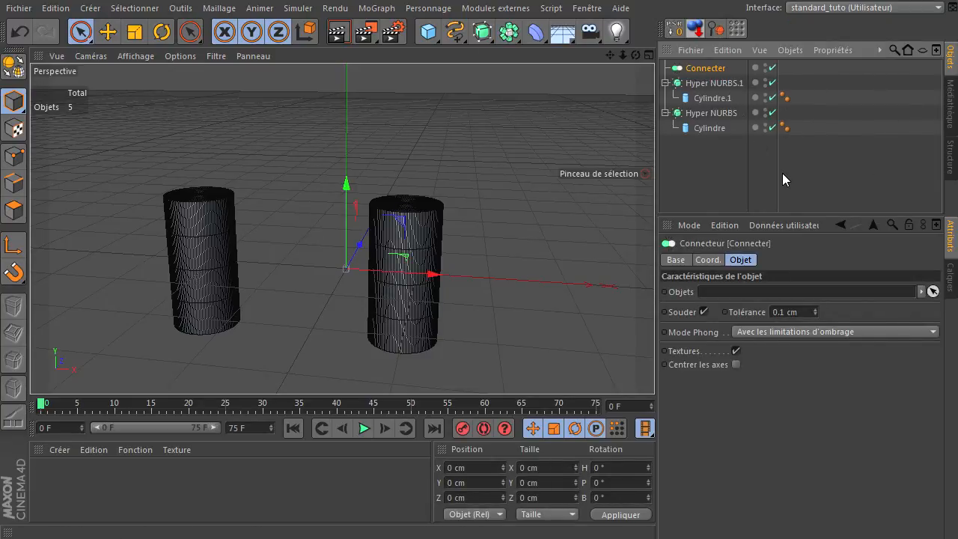
click(717, 128)
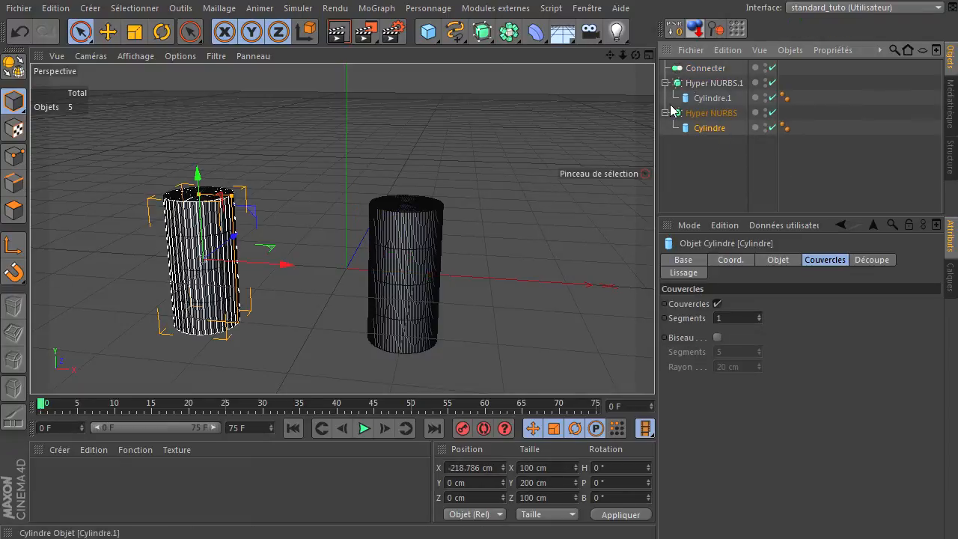
click(701, 129)
drag(711, 90, 713, 70)
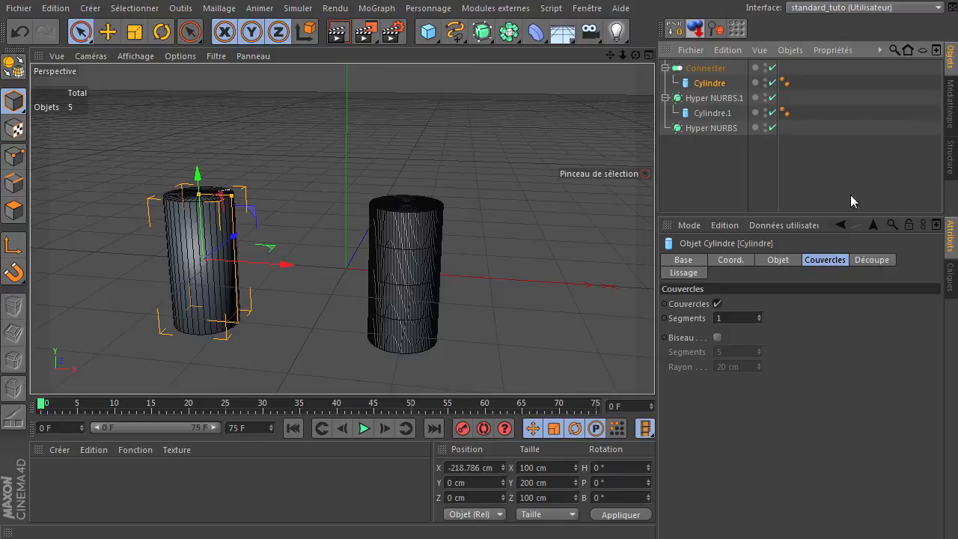
Nest the Connecter object with its cylinder under the empty Hyper NURBS and clear the selection.
click(711, 69)
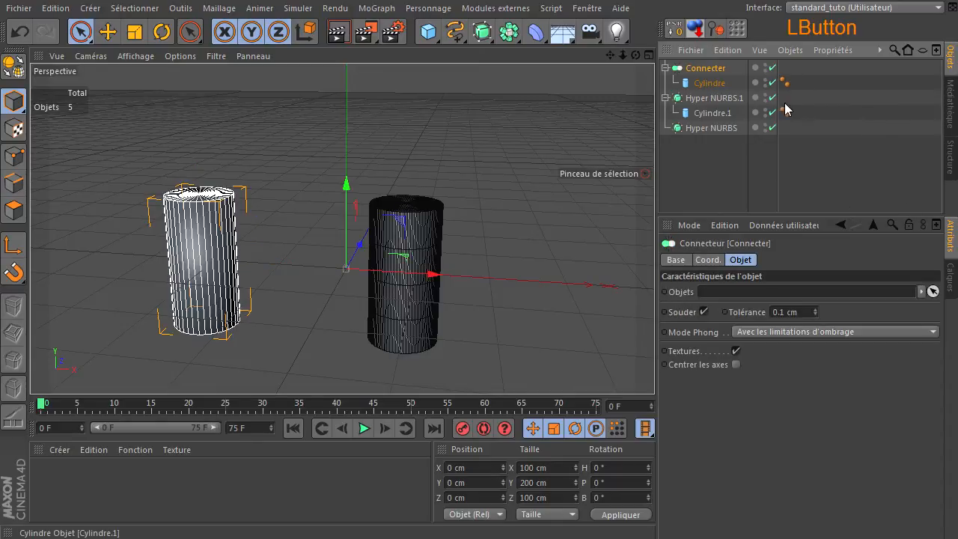
click(694, 69)
drag(716, 128, 716, 128)
click(716, 170)
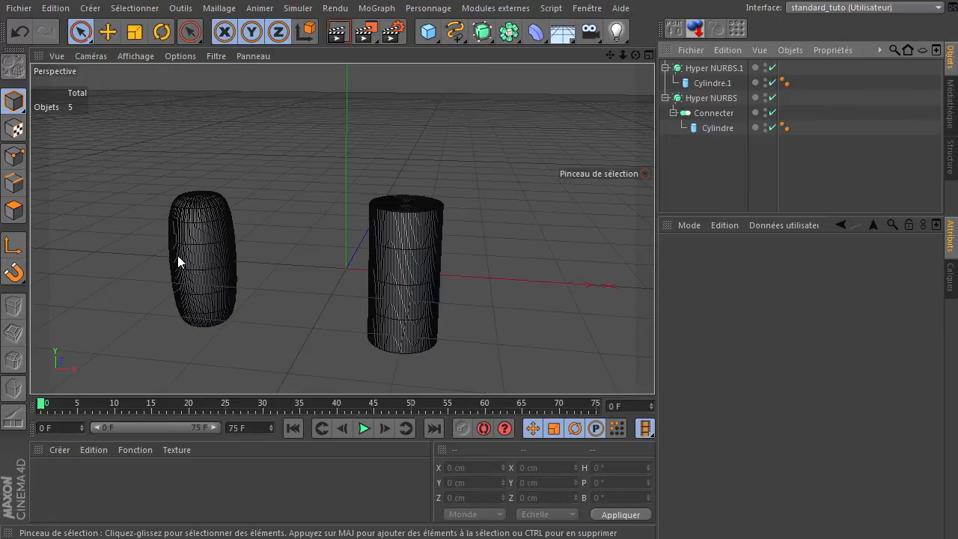
Render the perspective view to compare both cylinders, and inspect the connected Cylindre and the Connecter object's welding settings.
click(338, 33)
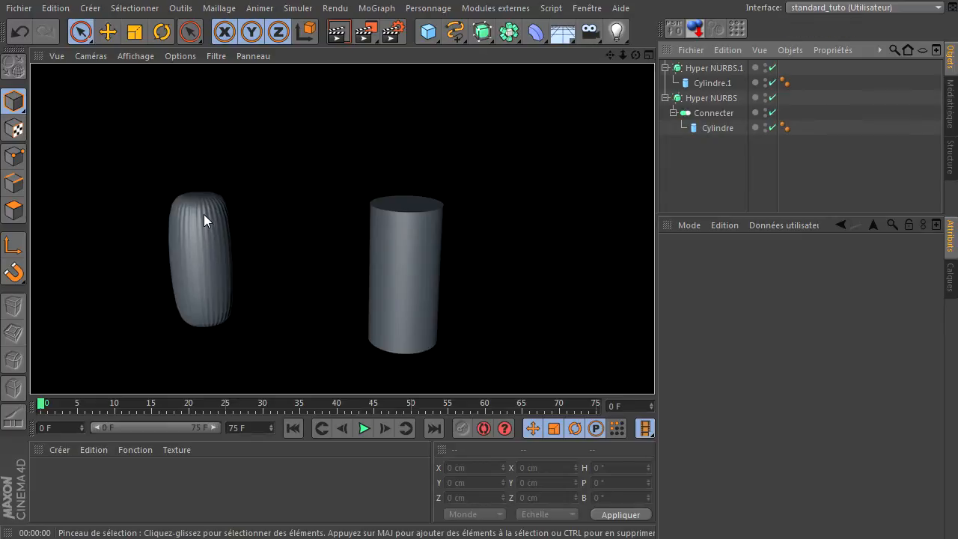
click(208, 210)
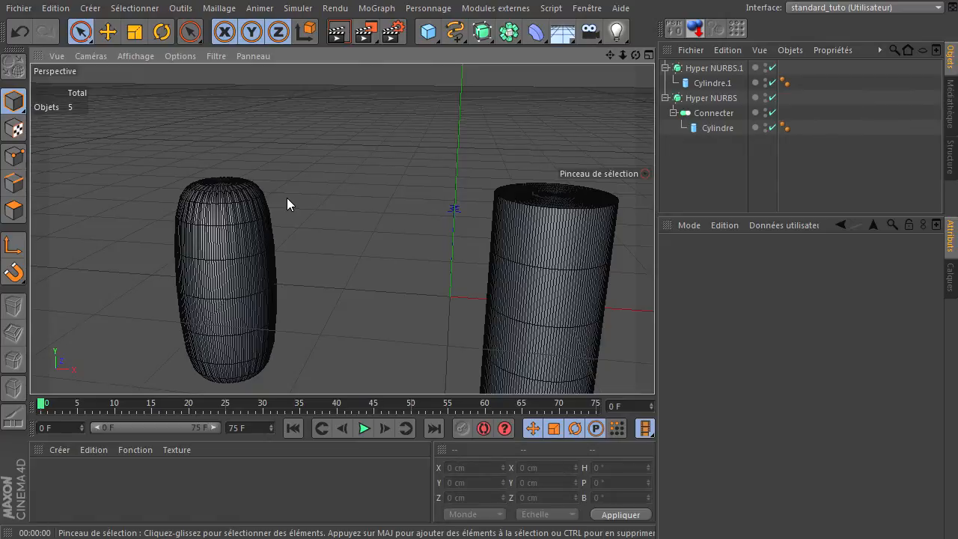
click(720, 128)
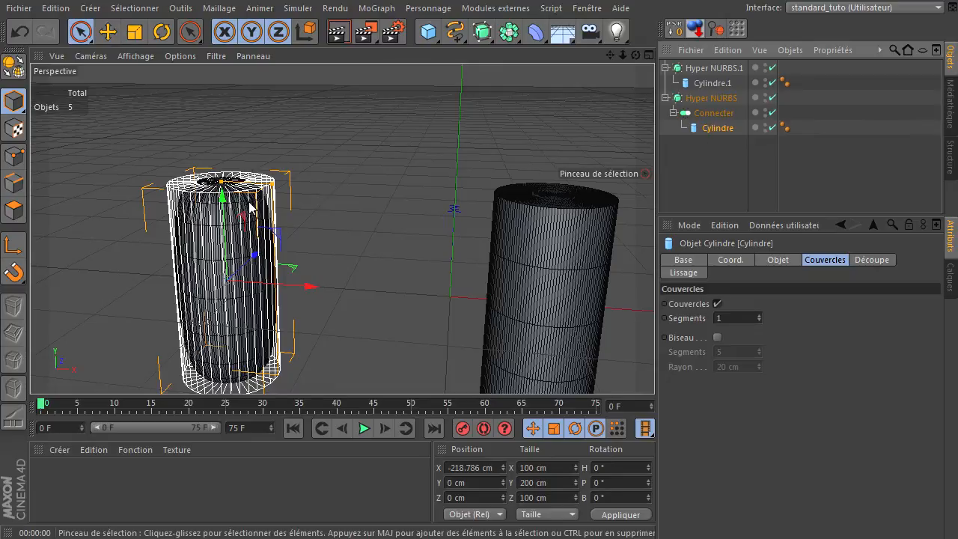
click(715, 113)
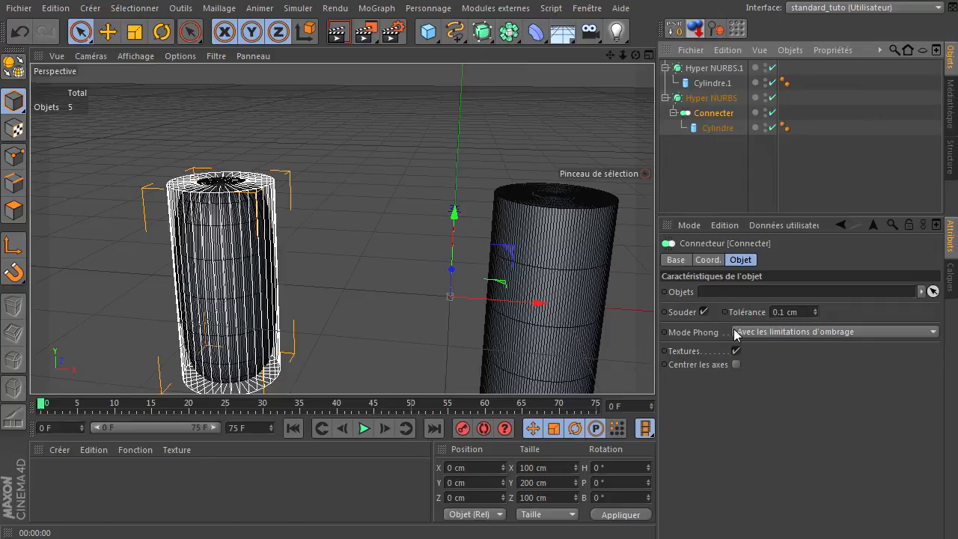
Delete both Hyper NURBS hierarchies to empty the scene.
drag(676, 153, 750, 59)
key(Delete)
click(709, 186)
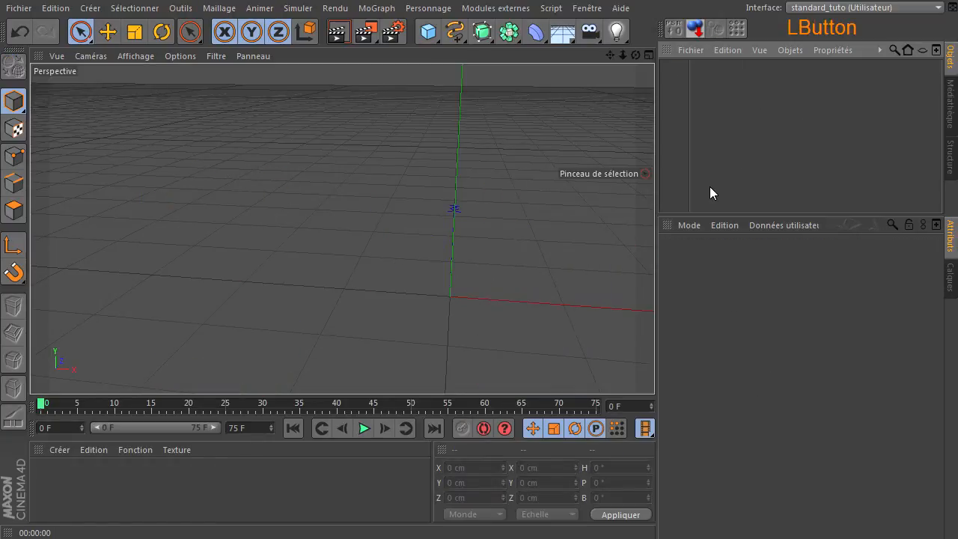
Add a MoText object to the empty scene.
scroll(382, 140, down, 5)
drag(606, 56, 652, 367)
drag(636, 55, 654, 367)
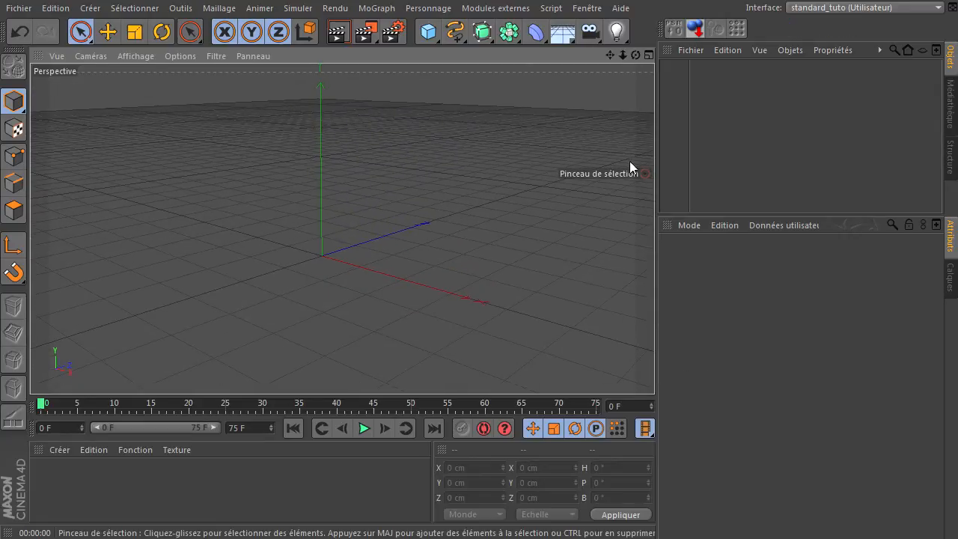
click(747, 161)
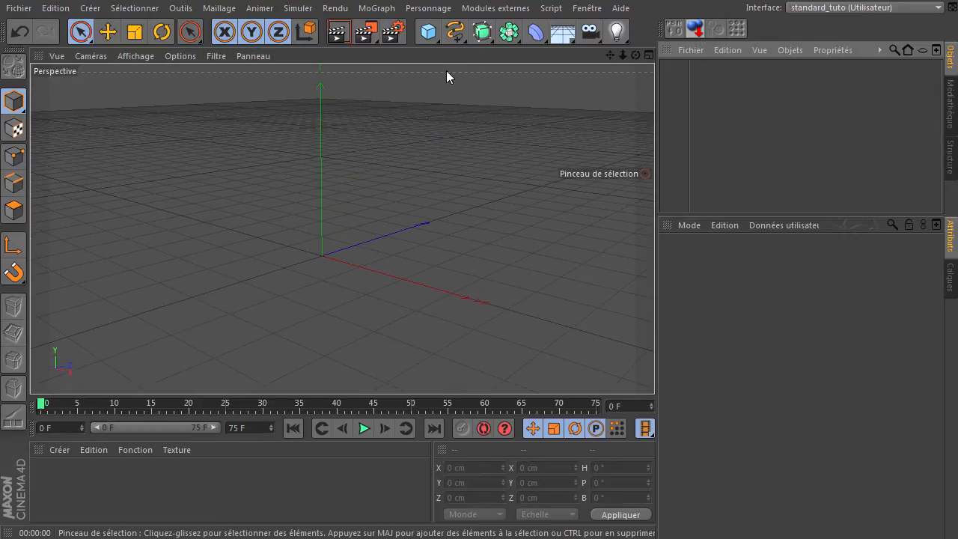
click(427, 31)
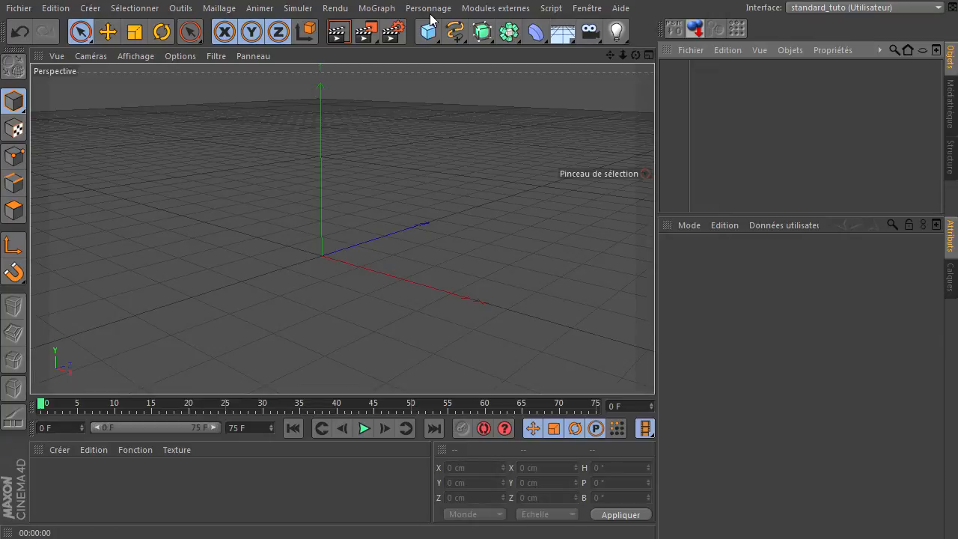
click(376, 8)
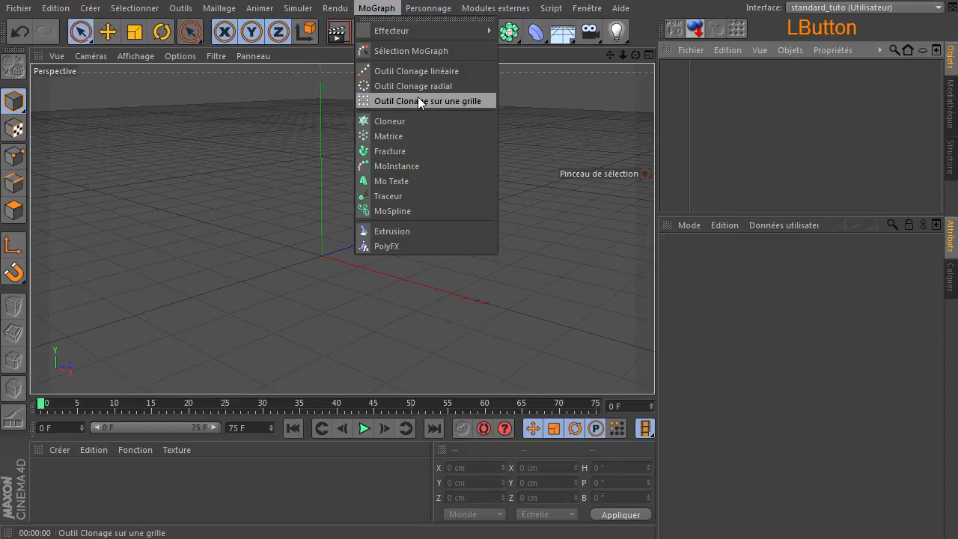
click(395, 180)
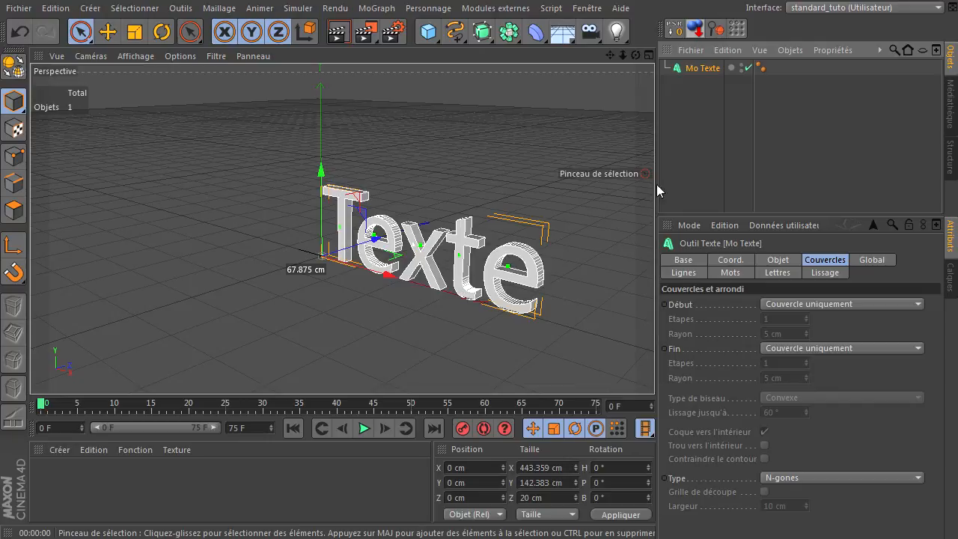
Convert the MoText to an editable object and expand its hierarchy down to the individual letter extrusions.
click(13, 67)
click(666, 68)
click(676, 82)
click(681, 98)
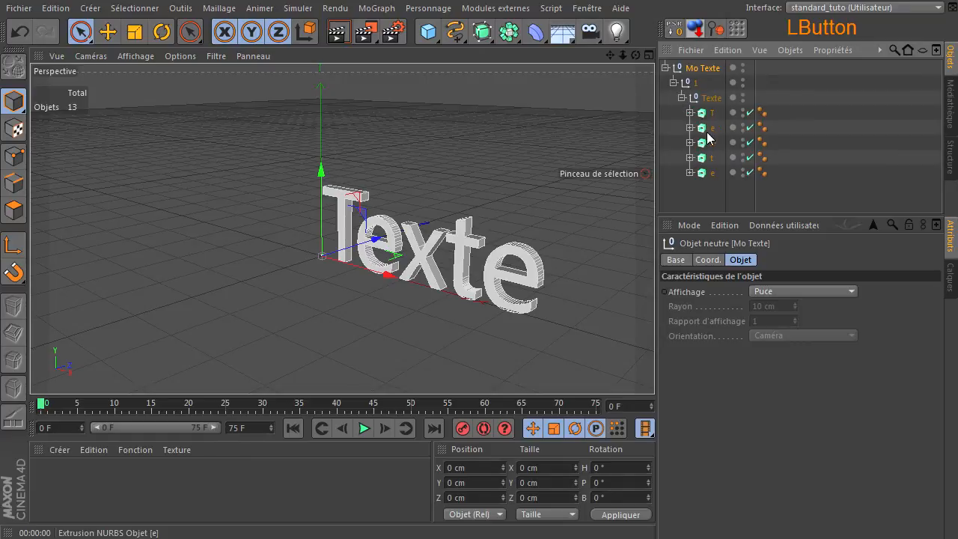
Examine the cap settings of each letter's Extrusion NURBS, from T through the final e.
click(711, 113)
click(709, 132)
click(708, 147)
click(709, 161)
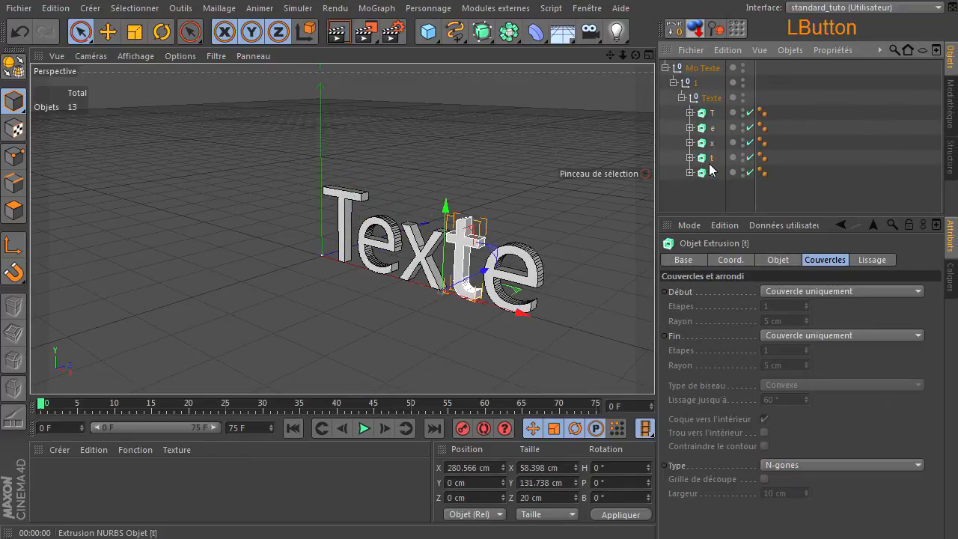
click(709, 175)
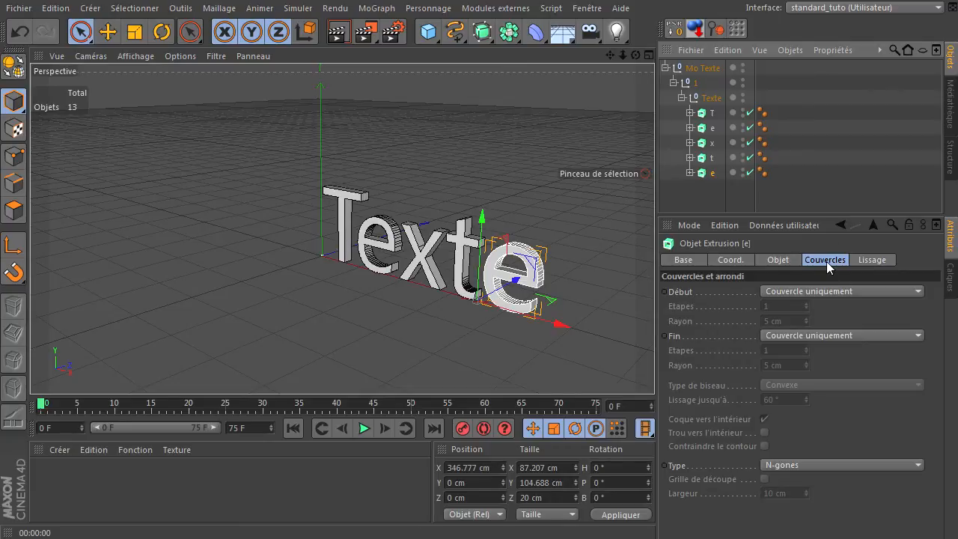
Delete the converted MoText hierarchy and add a new parametric MoText object.
click(703, 68)
key(Delete)
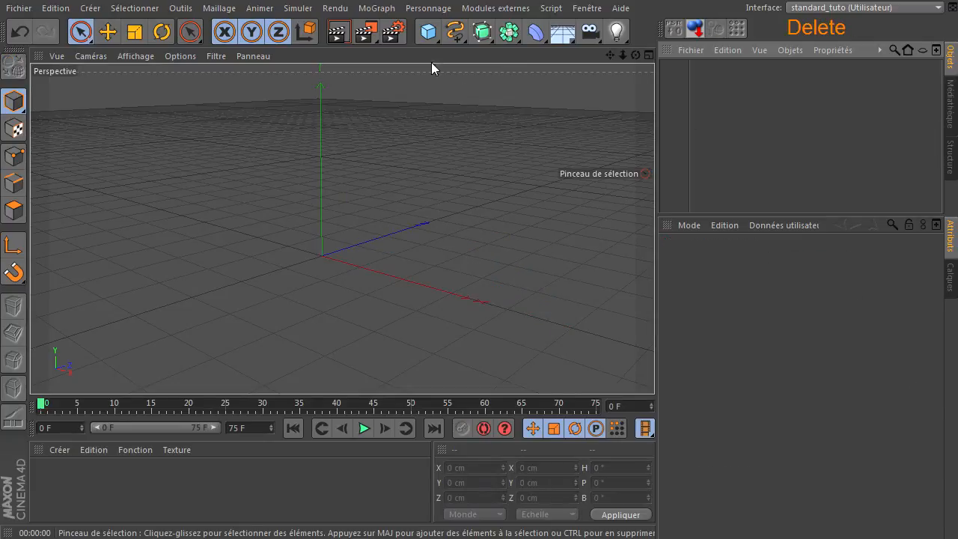
click(377, 8)
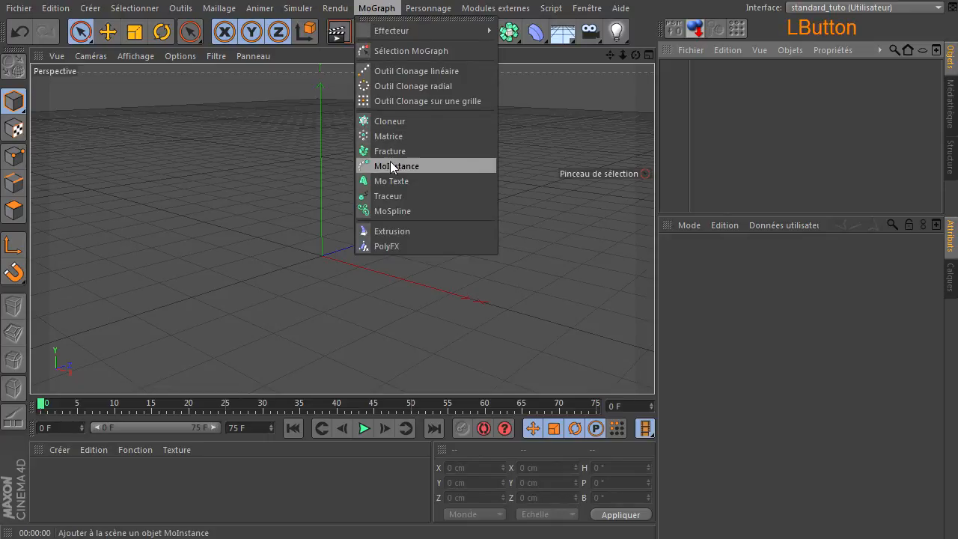
click(384, 180)
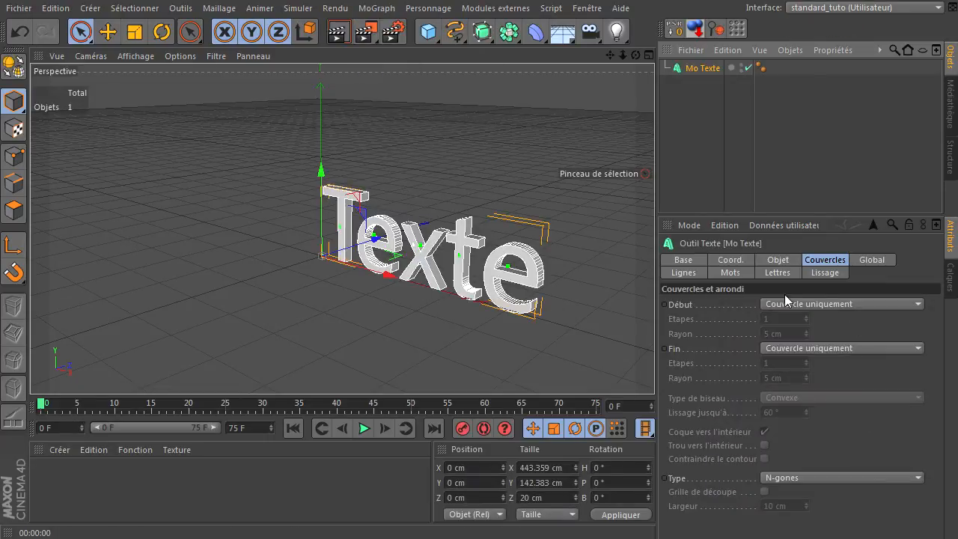
Replace the MoText's text with ABCDEFGHIJ.
click(792, 261)
click(792, 361)
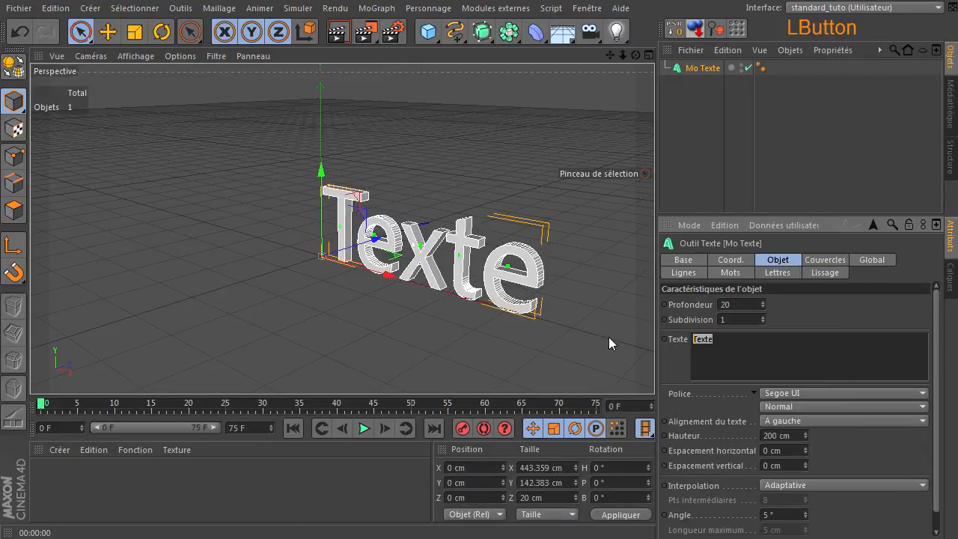
text(ABC)
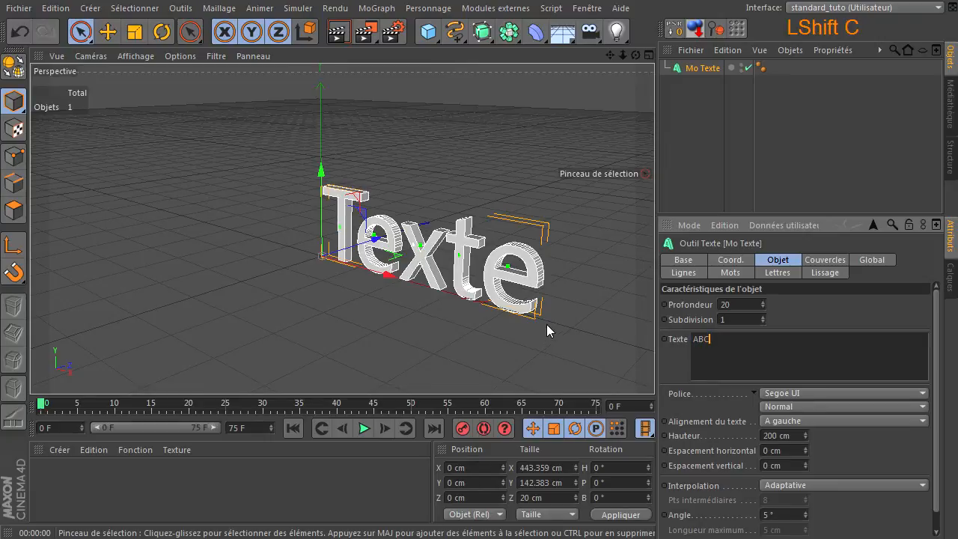
text(DEFGHIJ)
click(699, 161)
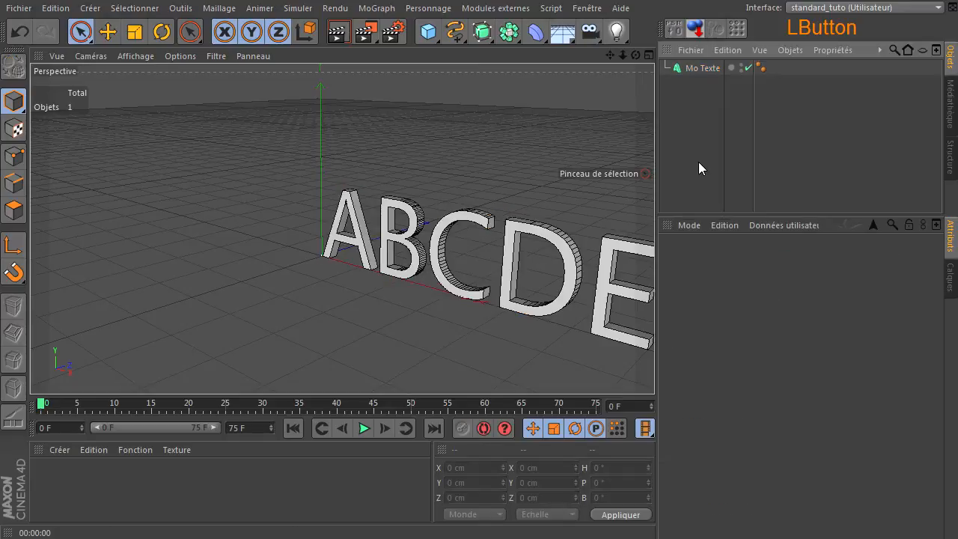
Set the MoText's alignment to Centré and its font to Open Sans.
click(701, 68)
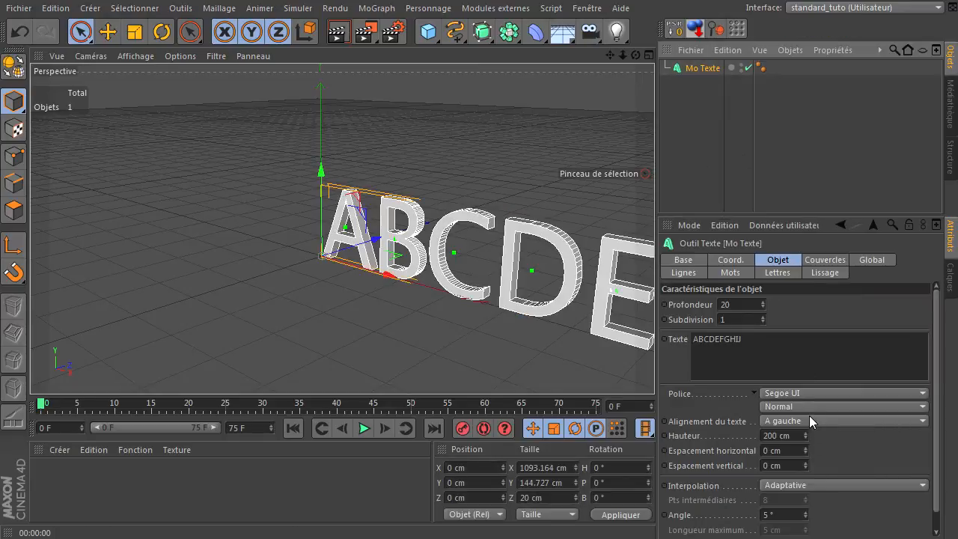
click(809, 420)
click(795, 451)
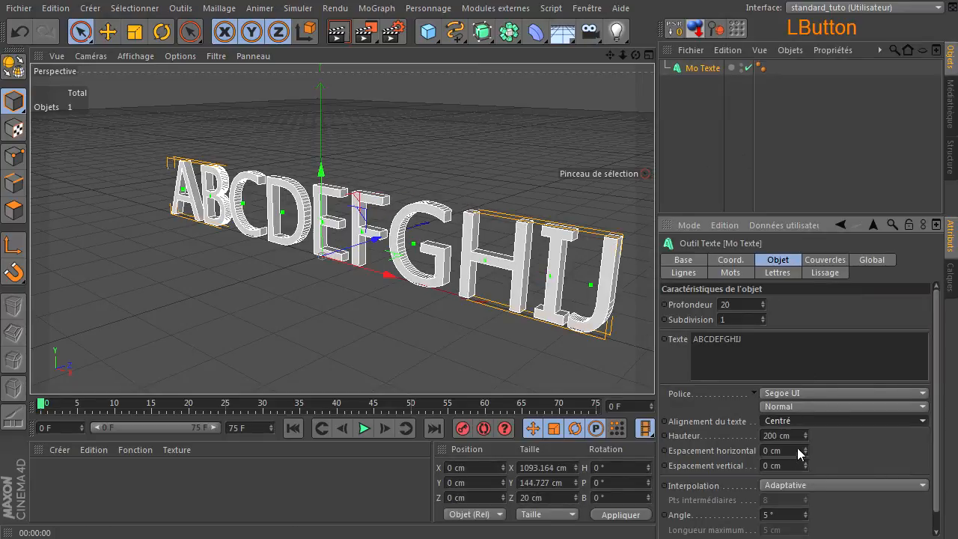
click(816, 392)
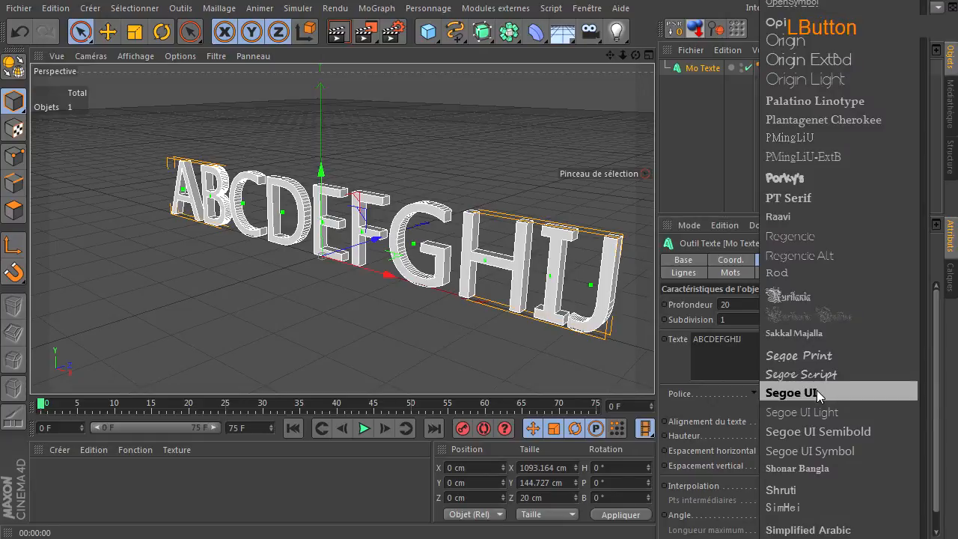
mouse_move(821, 1)
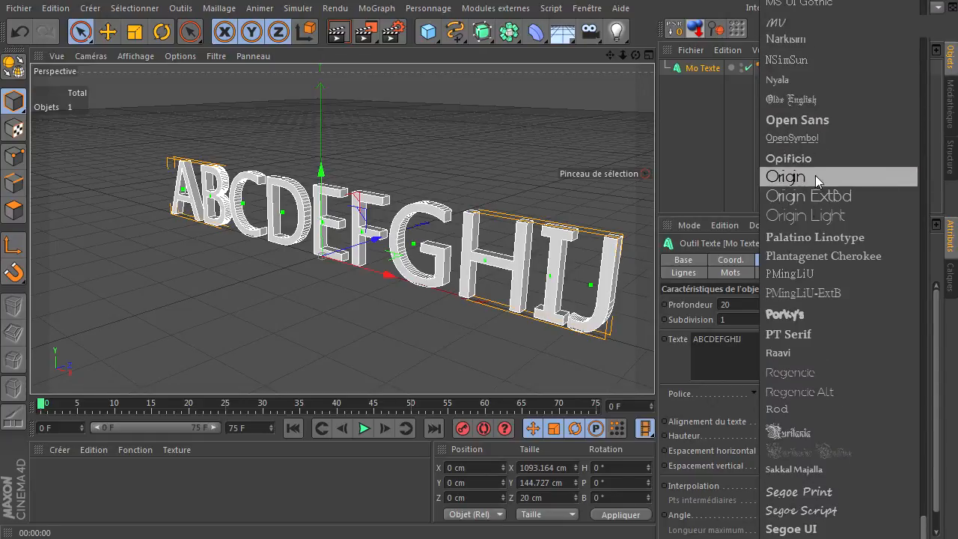
click(832, 121)
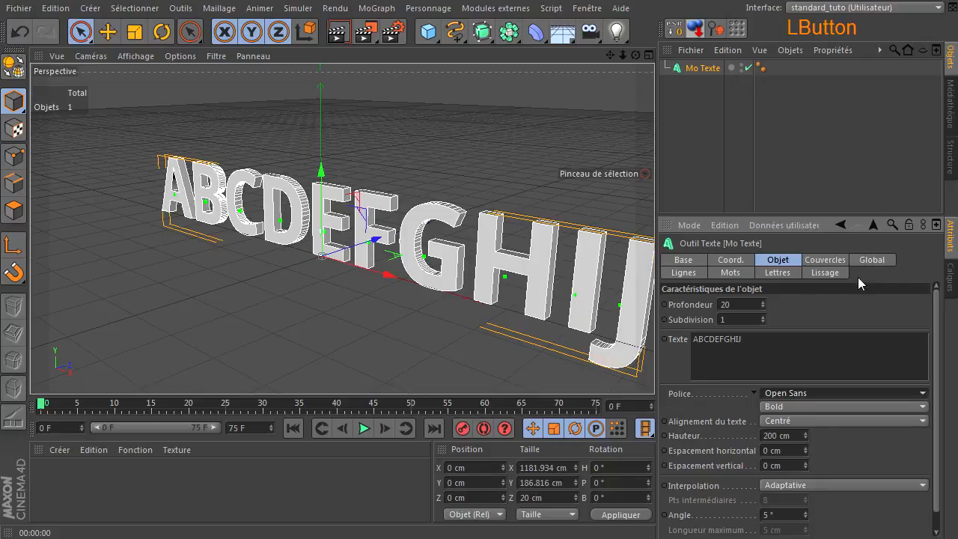
scroll(525, 280, down, 4)
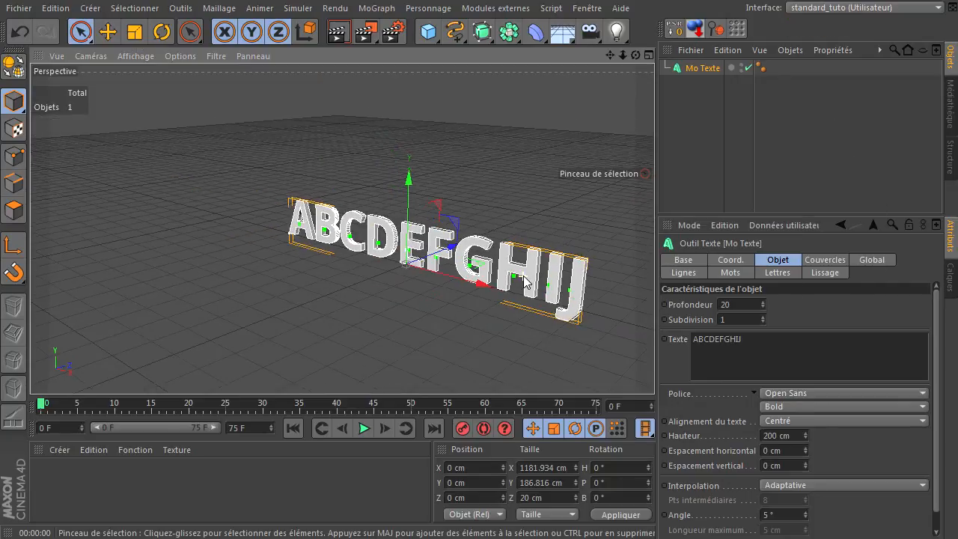
click(697, 162)
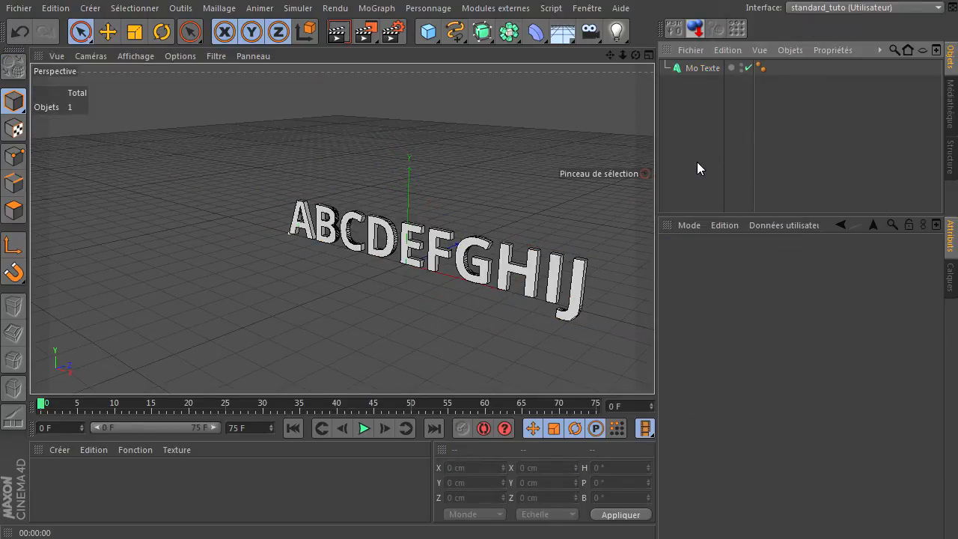
Add a Maillage (mesh) deformer to the scene alongside the MoText.
scroll(277, 301, up, 5)
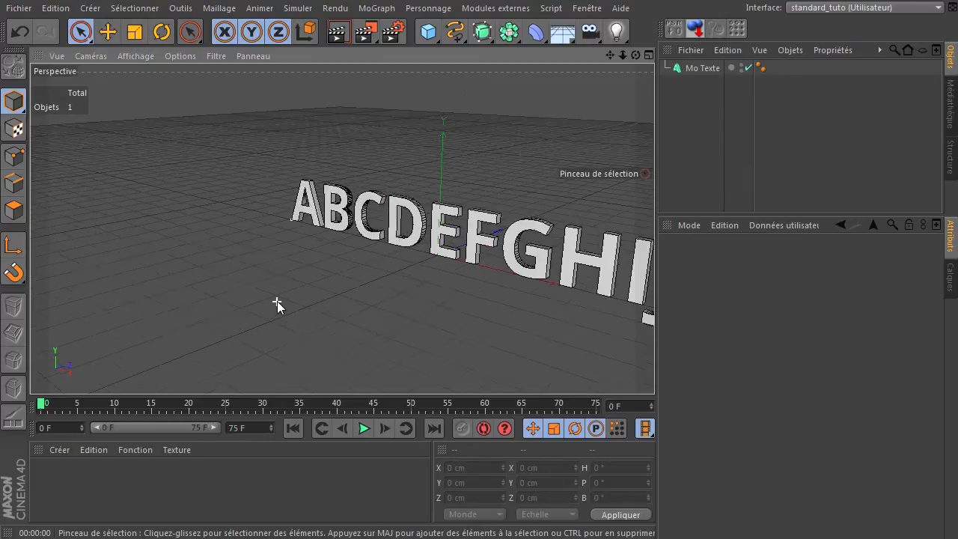
drag(612, 55, 672, 368)
drag(633, 58, 654, 367)
mouse_move(623, 54)
mouse_down()
mouse_move(655, 367)
mouse_move(624, 56)
mouse_up()
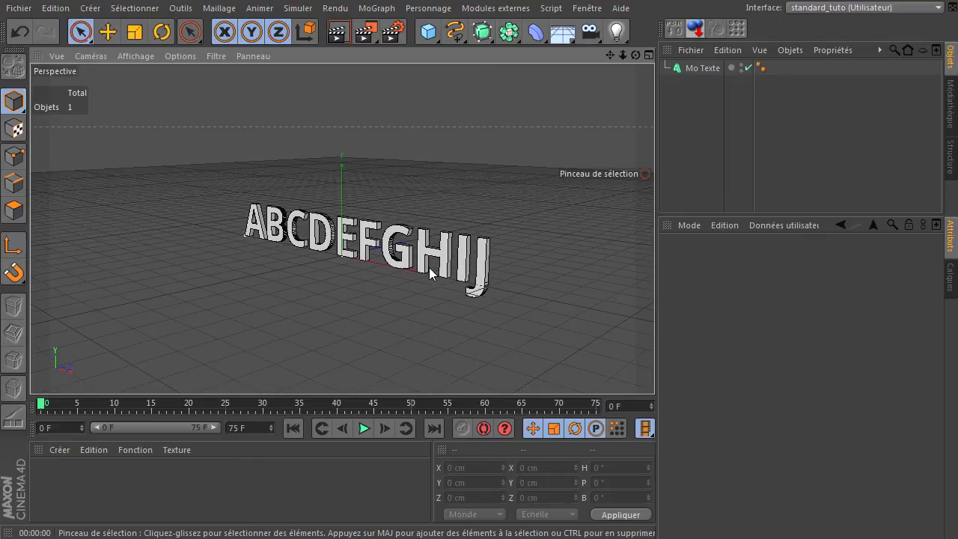
click(536, 33)
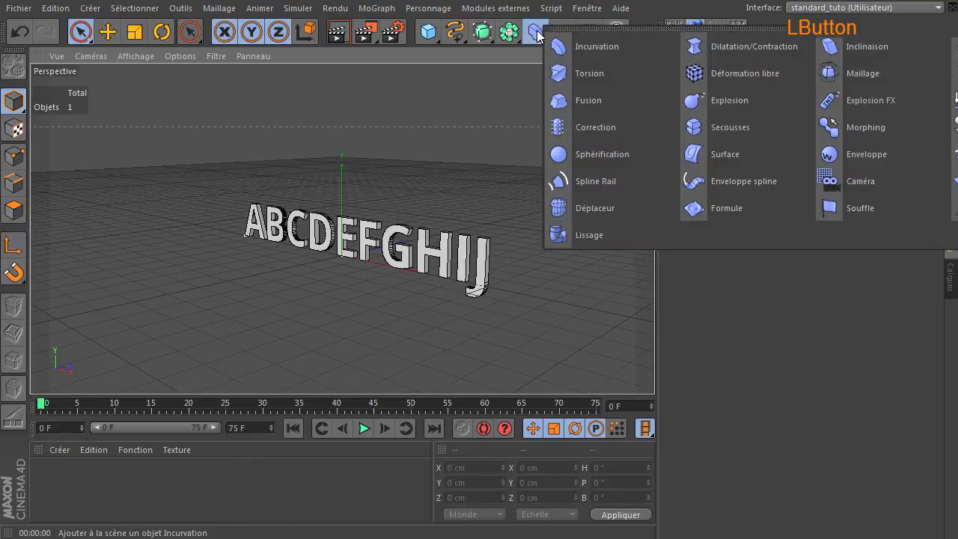
click(858, 76)
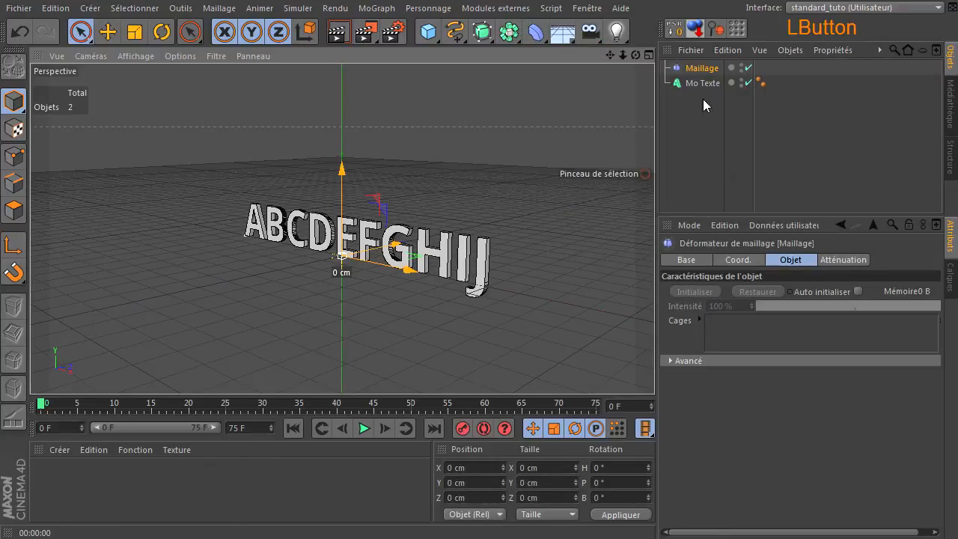
click(700, 69)
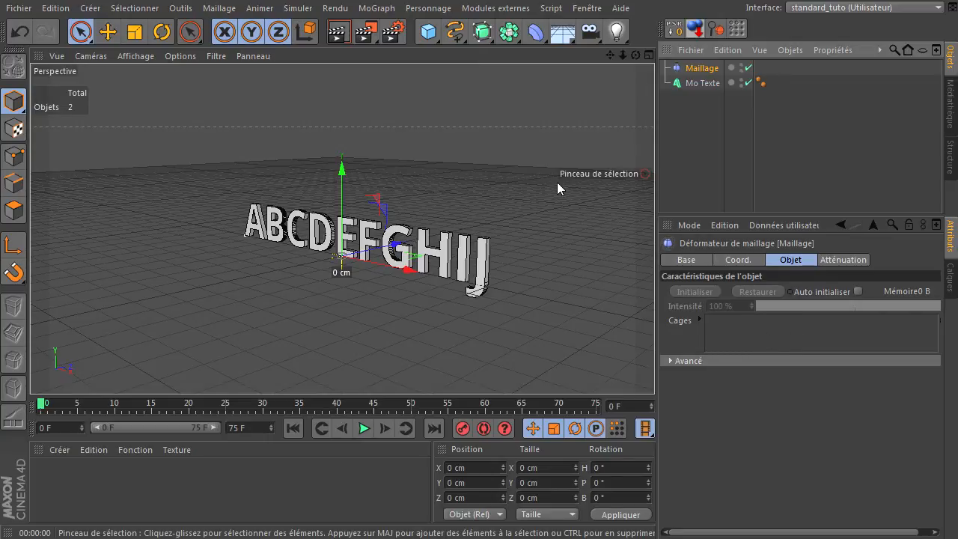
Add a cube and set its size to 1400 cm in X, 250 cm in Y and 150 cm in Z.
drag(429, 31, 584, 46)
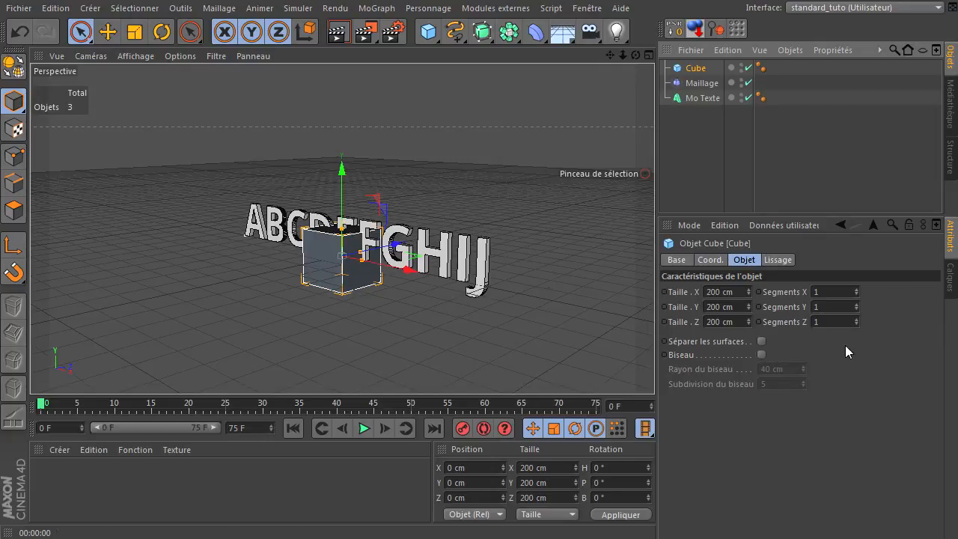
click(736, 295)
text(1400)
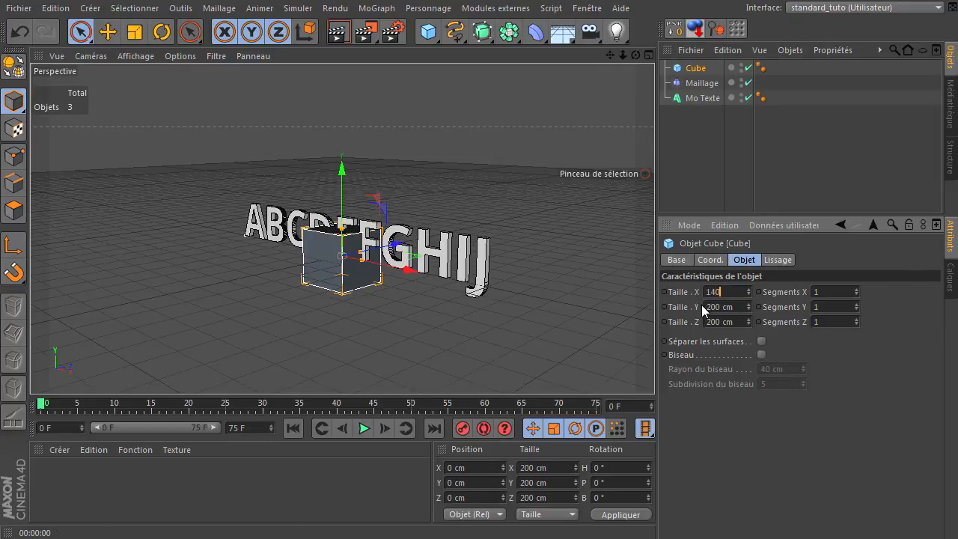
key(Return)
click(732, 308)
text(250)
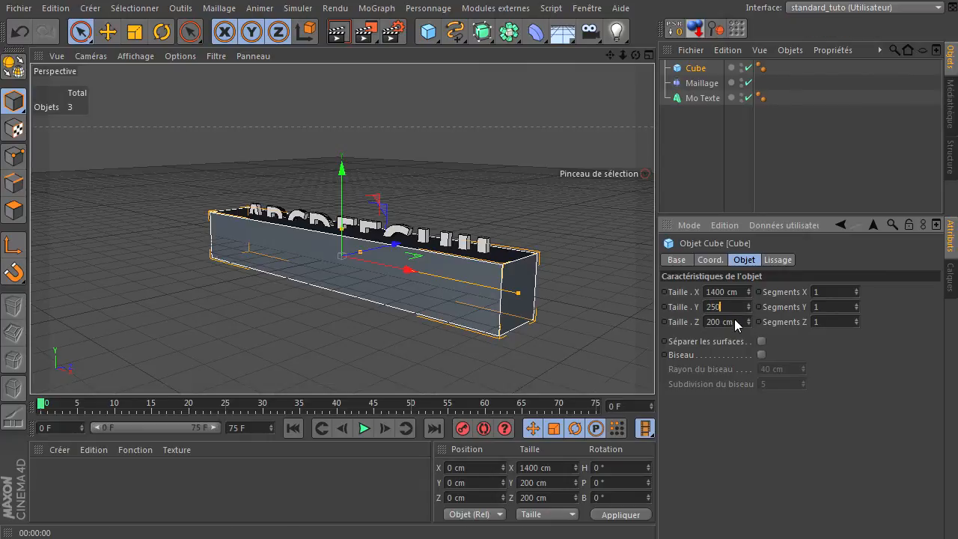
click(730, 322)
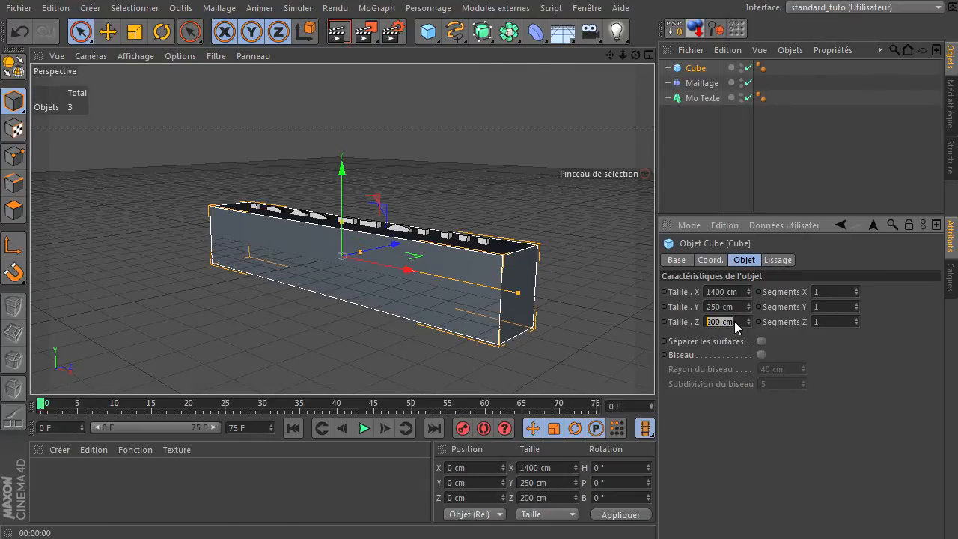
text(150)
key(Return)
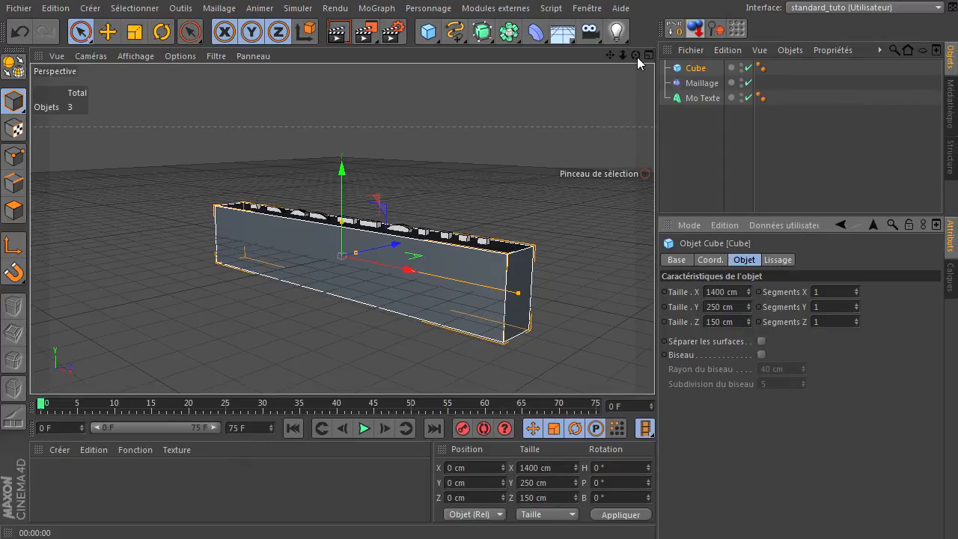
Move the cube in the front and right views to about Y 59.6 cm and Z 9.1 cm so it encloses the letters.
middle_click(544, 193)
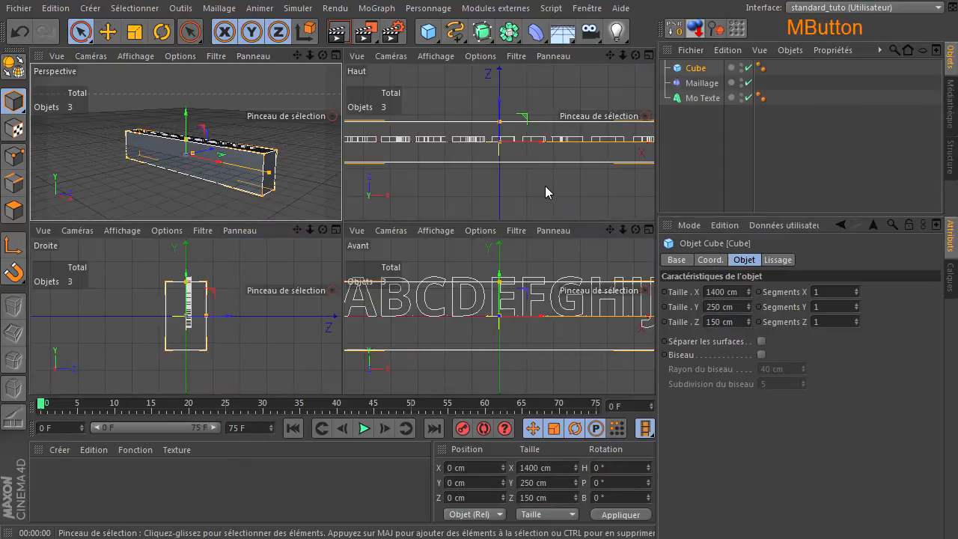
middle_click(535, 291)
drag(343, 147, 337, 128)
scroll(328, 221, down, 4)
middle_click(343, 201)
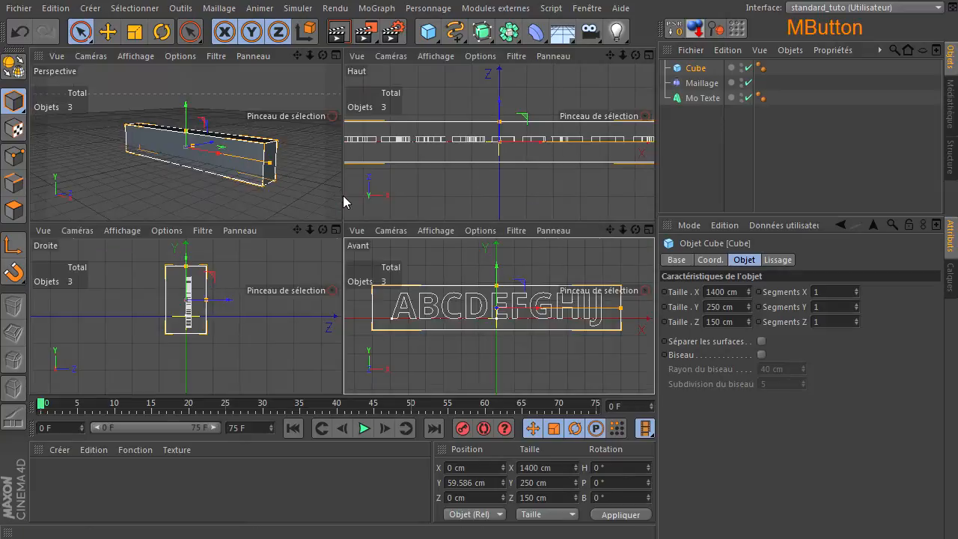
middle_click(201, 283)
drag(426, 197, 433, 197)
middle_click(420, 266)
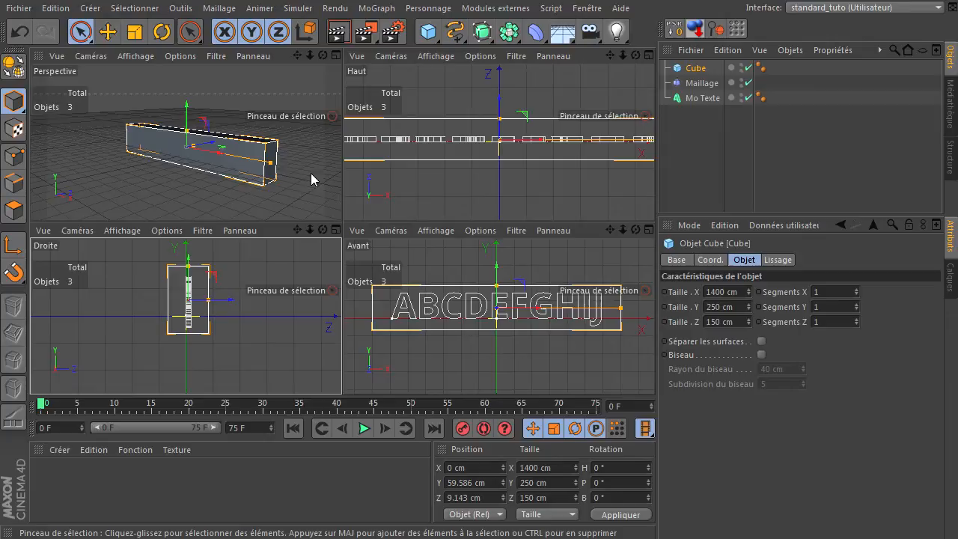
middle_click(271, 177)
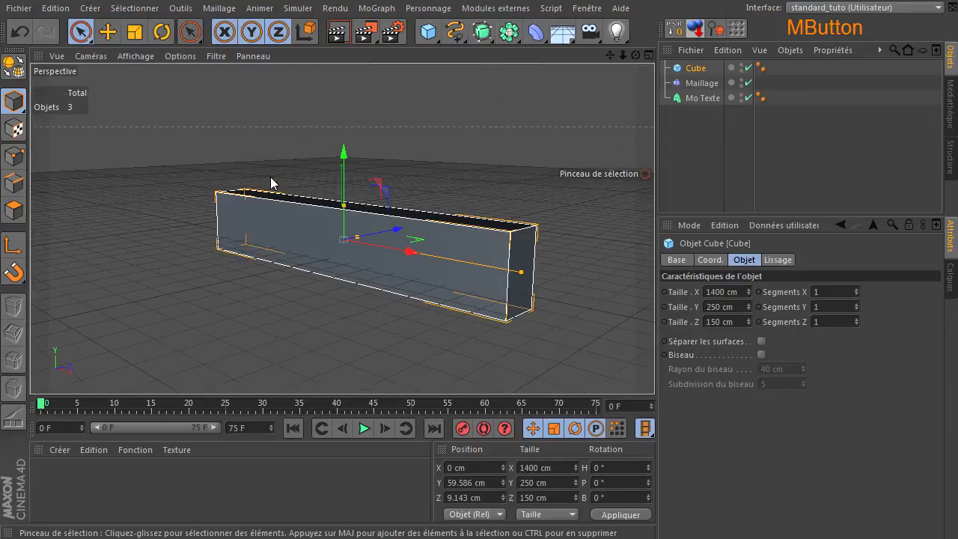
Divide the cube into 20 segments along X.
click(678, 65)
double_click(823, 291)
text(20)
key(Return)
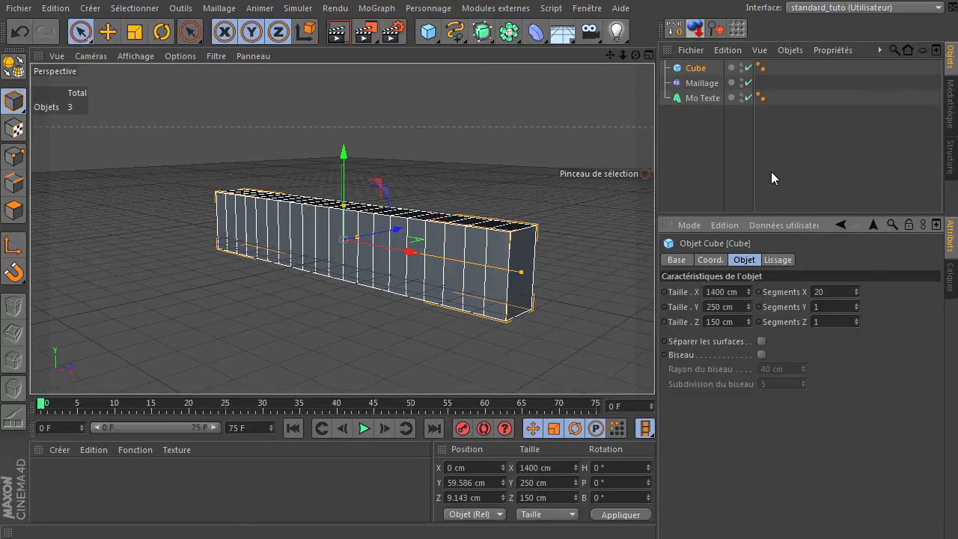
Rename the cube as cage and convert it to an editable polygon object.
click(695, 68)
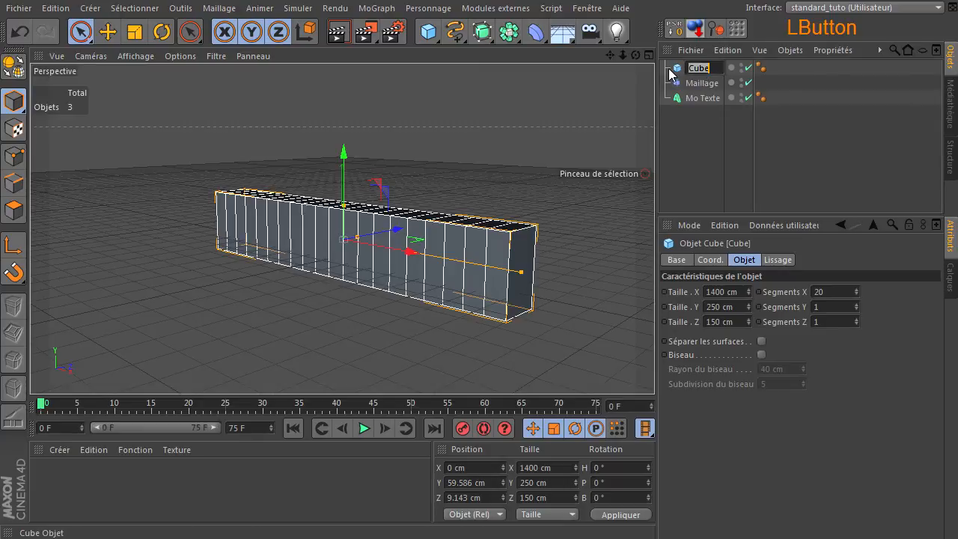
text(cage)
key(Return)
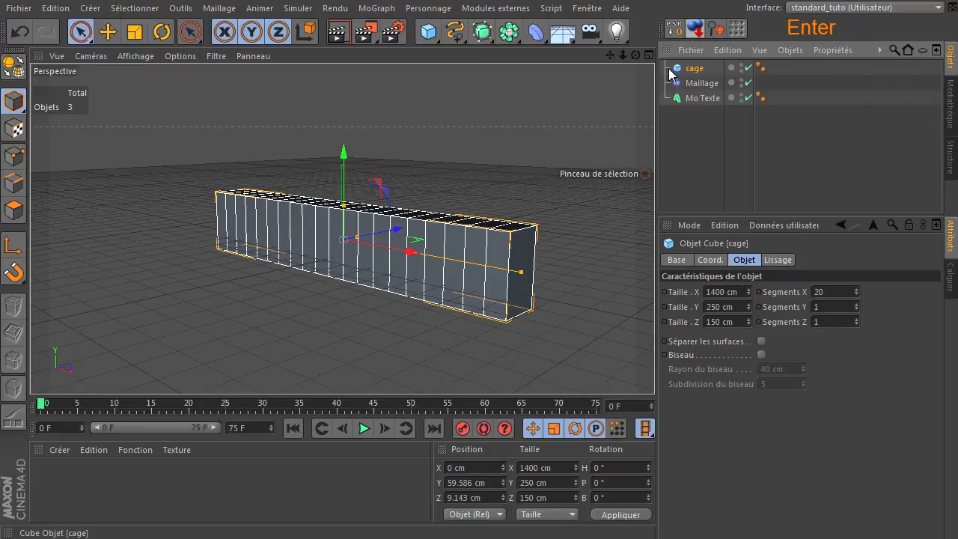
click(14, 66)
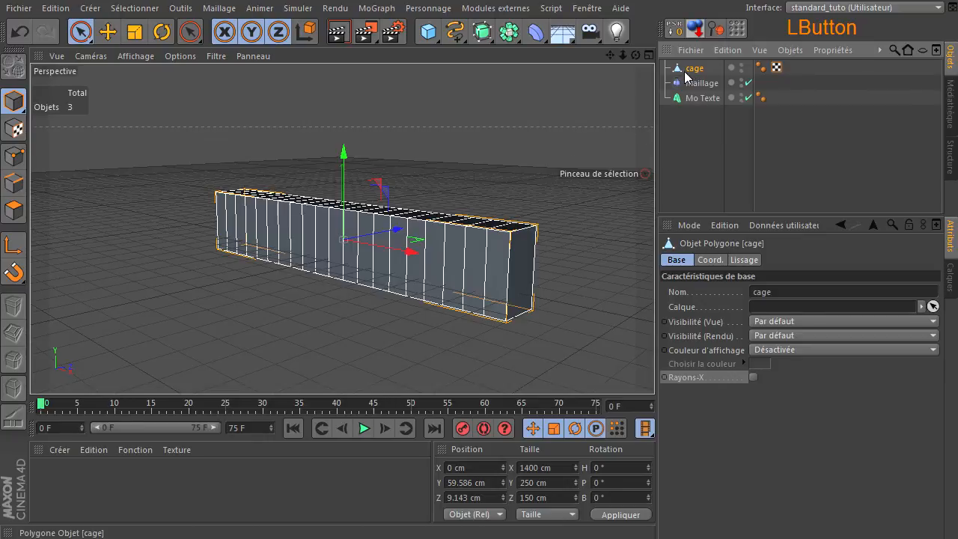
Add an Incurvation (bend) deformer and set its intensity to 21°.
drag(536, 35, 641, 56)
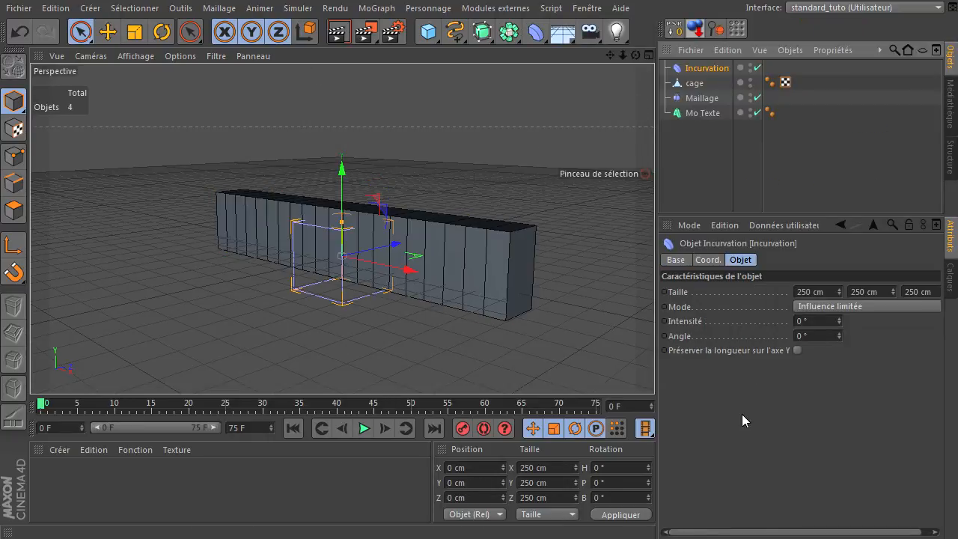
drag(841, 320, 841, 320)
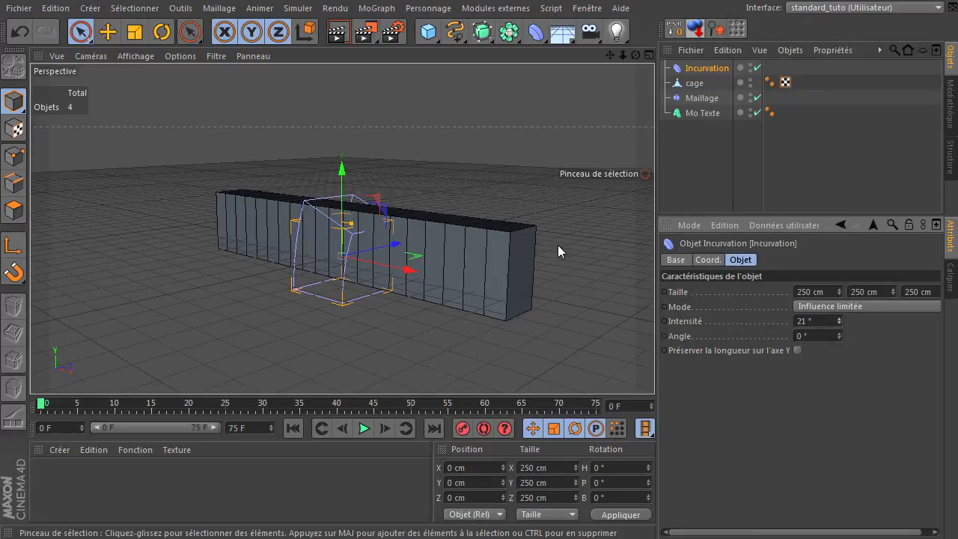
click(831, 290)
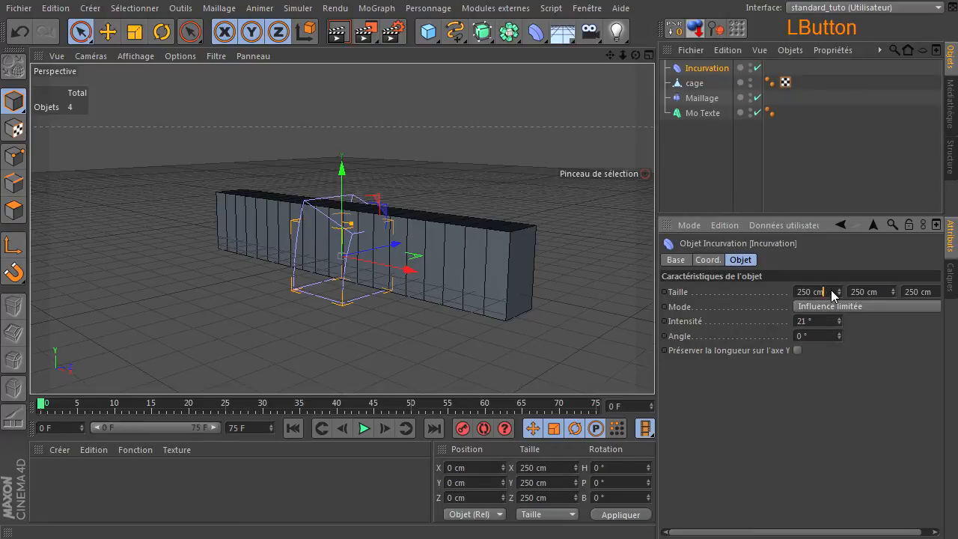
text(1400)
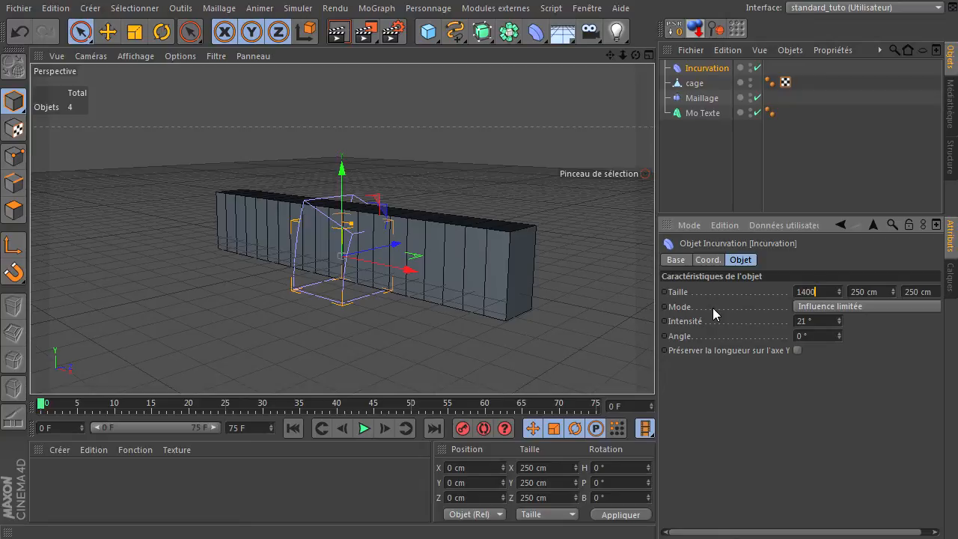
key(Return)
click(824, 292)
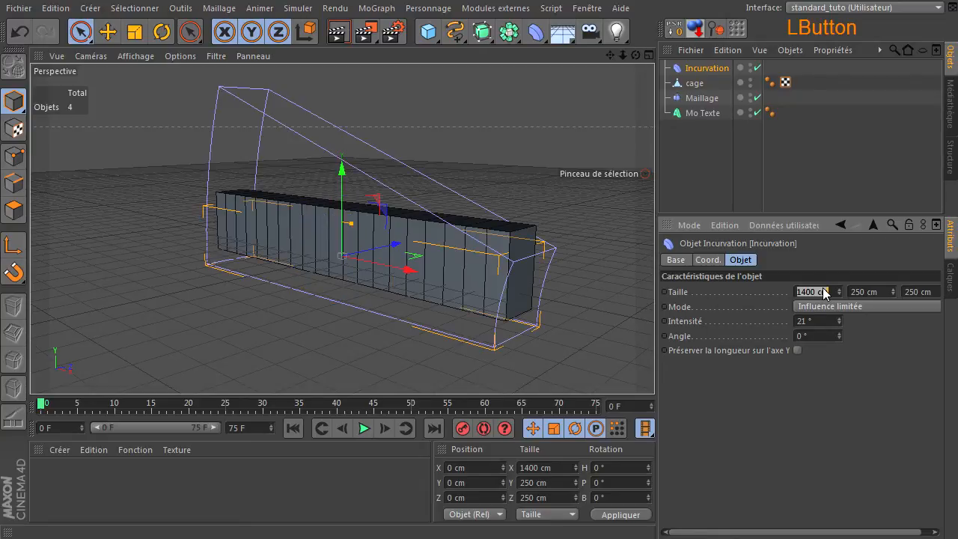
text(250)
key(Return)
Set the Incurvation deformer's size to 300 cm in X, 1400 cm in Y and 300 cm in Z.
click(866, 291)
text(1400)
key(Return)
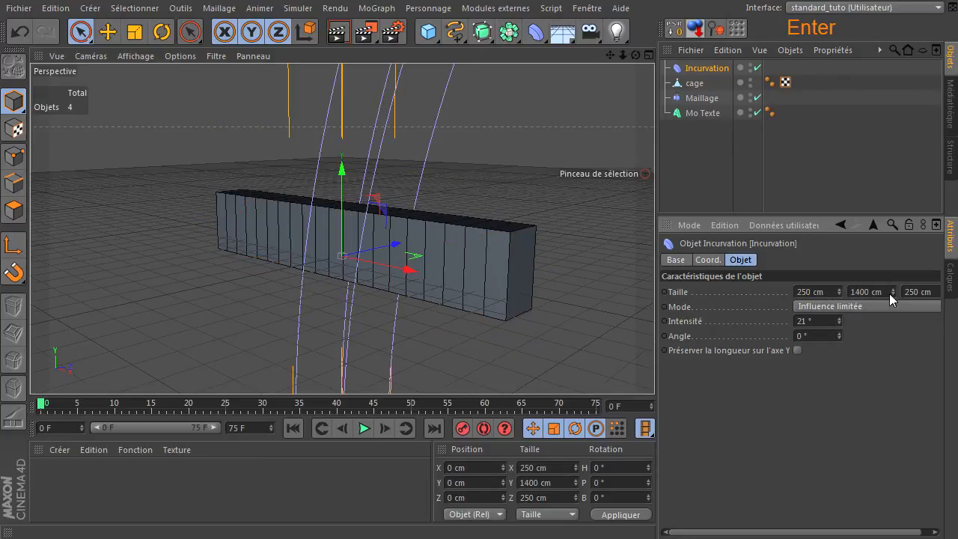
click(929, 296)
text(300)
key(Return)
click(831, 292)
text(300)
key(Return)
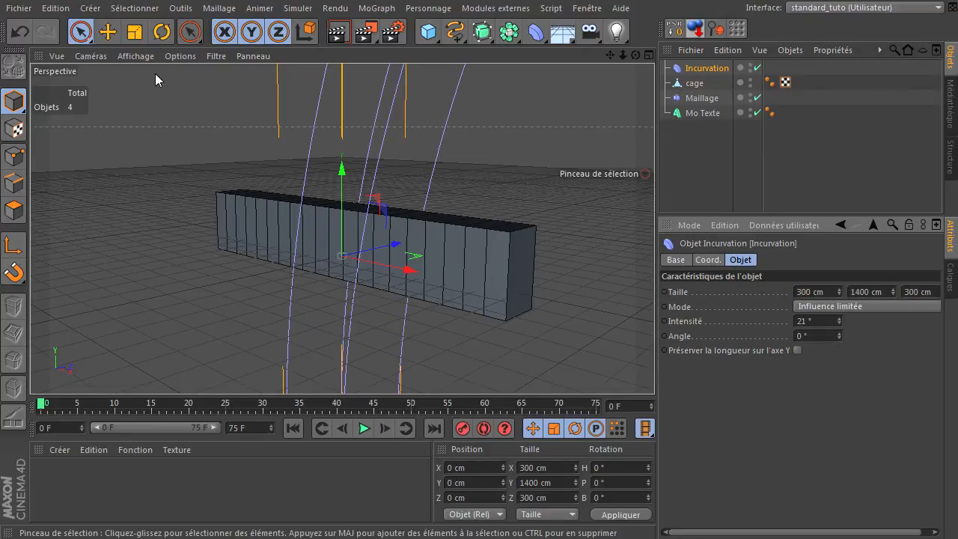
Rotate the Incurvation deformer to P -90° and B 90° so it runs along the cage's length.
click(161, 32)
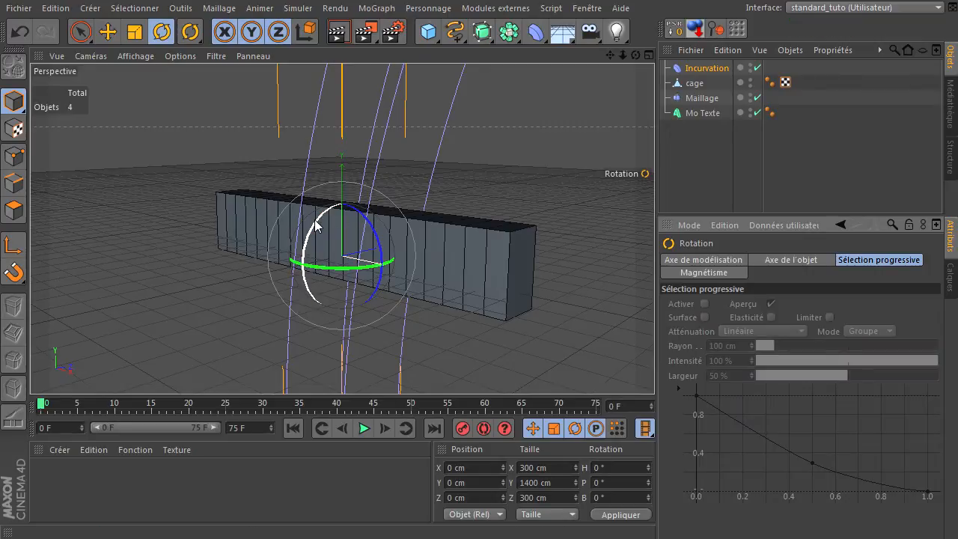
drag(368, 270, 244, 266)
drag(382, 278, 395, 323)
middle_click(534, 137)
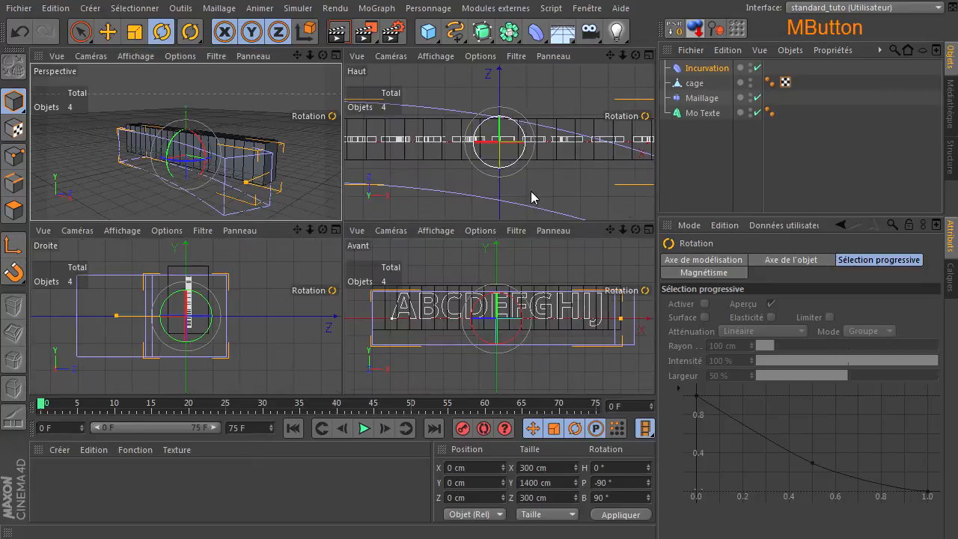
Set the Incurvation deformer's intensity to 0°.
click(707, 68)
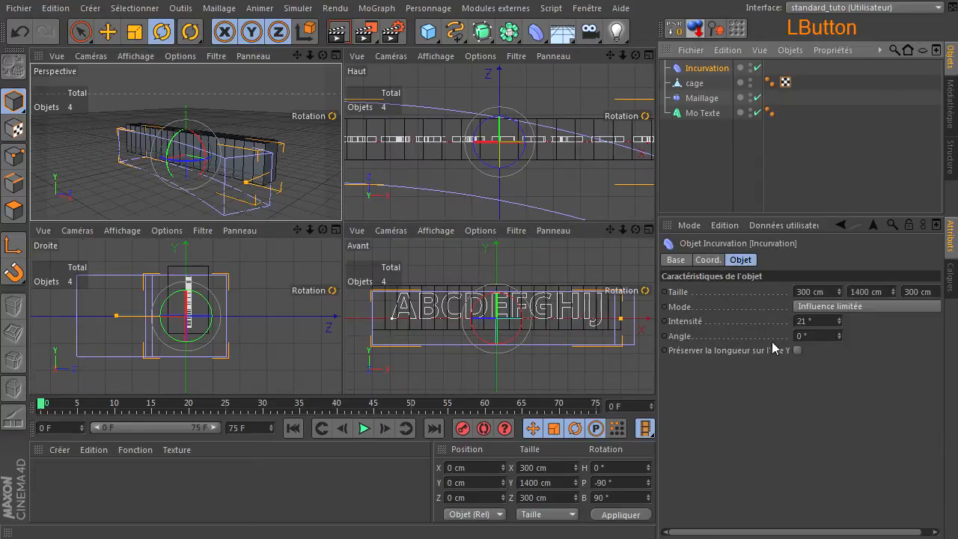
click(821, 324)
text(0)
key(Return)
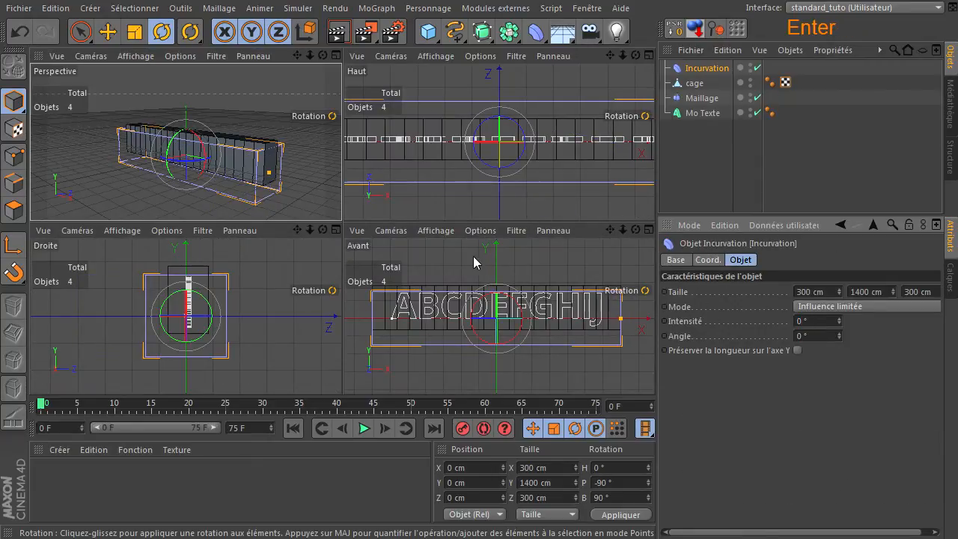
In the side view, centre the Incurvation deformer on the cage at about 58.8 cm in Y and 13 cm in Z.
middle_click(272, 315)
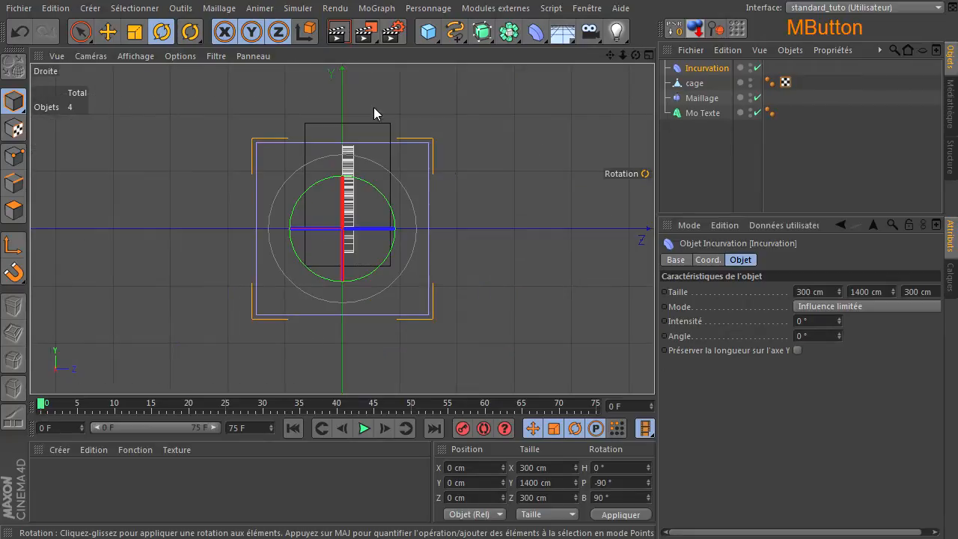
click(108, 31)
drag(342, 315, 348, 279)
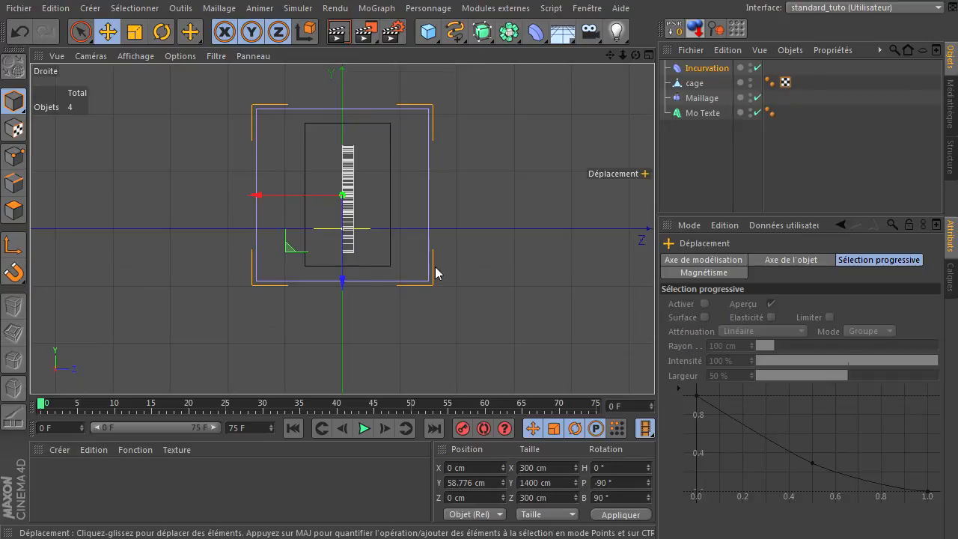
drag(268, 197, 272, 204)
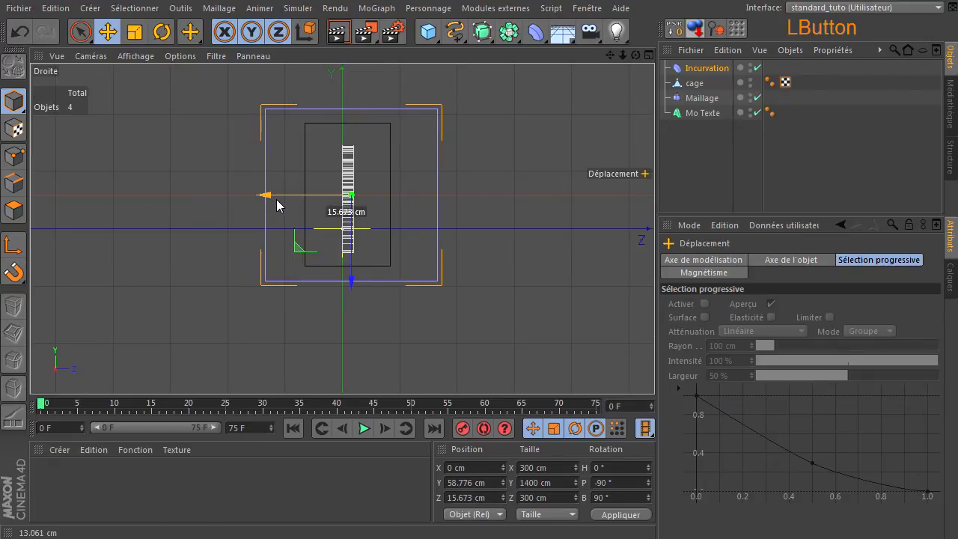
click(192, 261)
middle_click(191, 265)
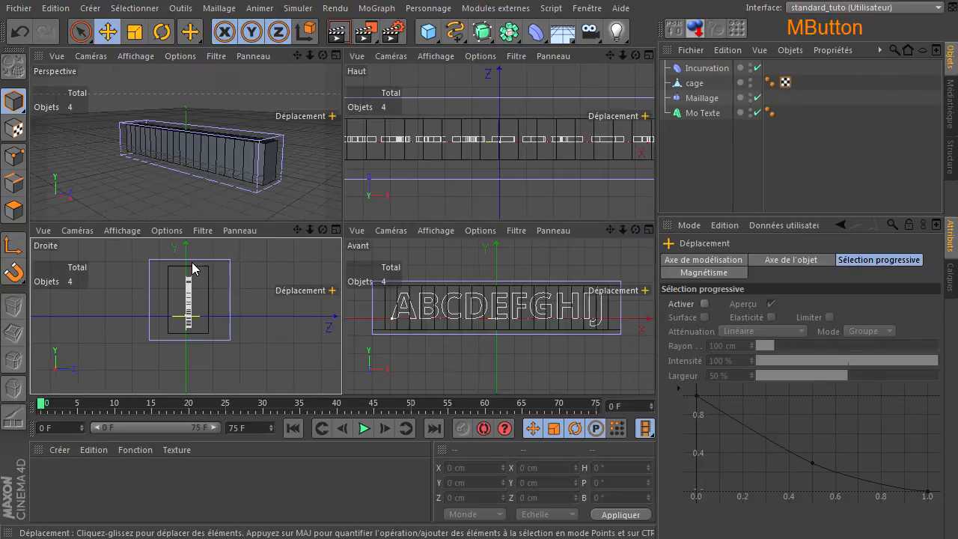
Make the Incurvation deformer a child of cage and set its intensity to 48°.
middle_click(188, 185)
click(714, 68)
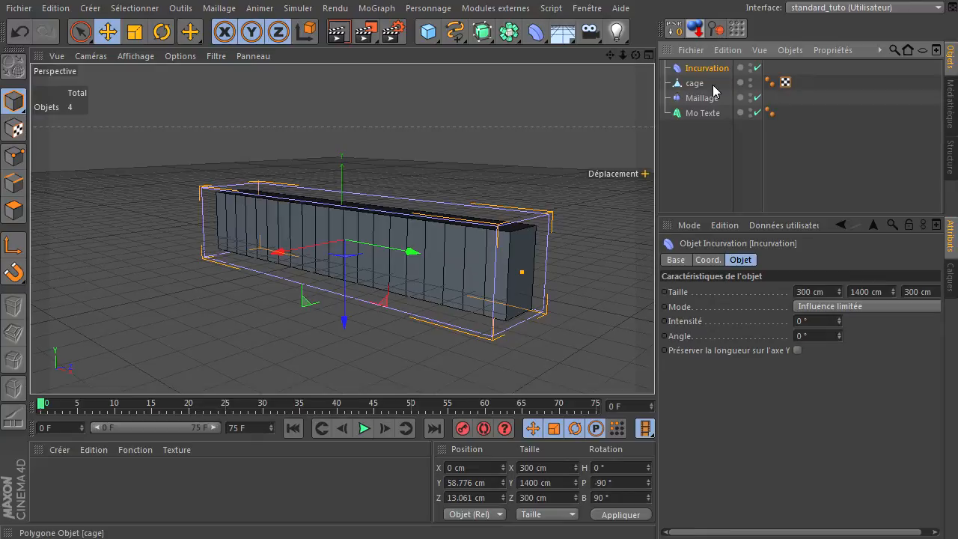
click(694, 99)
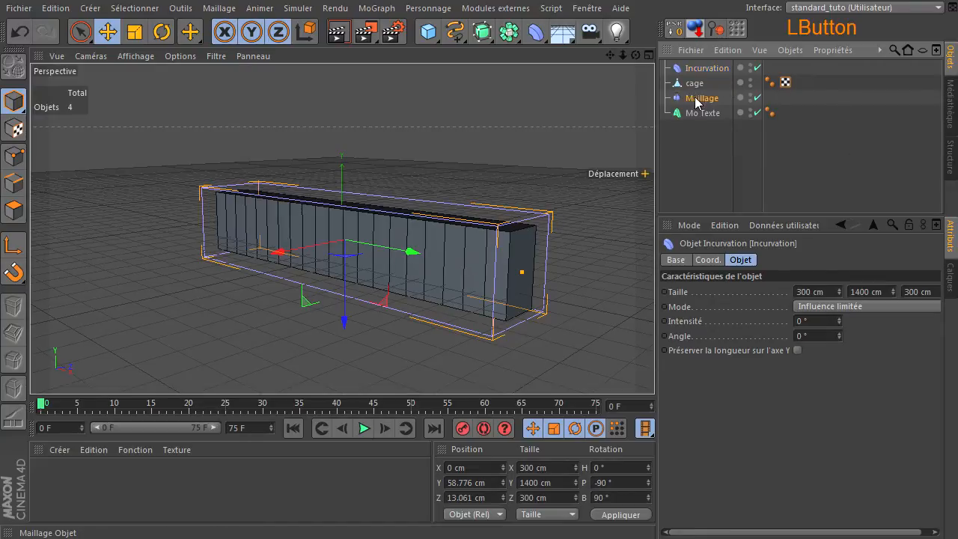
click(713, 68)
drag(839, 319, 838, 323)
drag(706, 69, 703, 82)
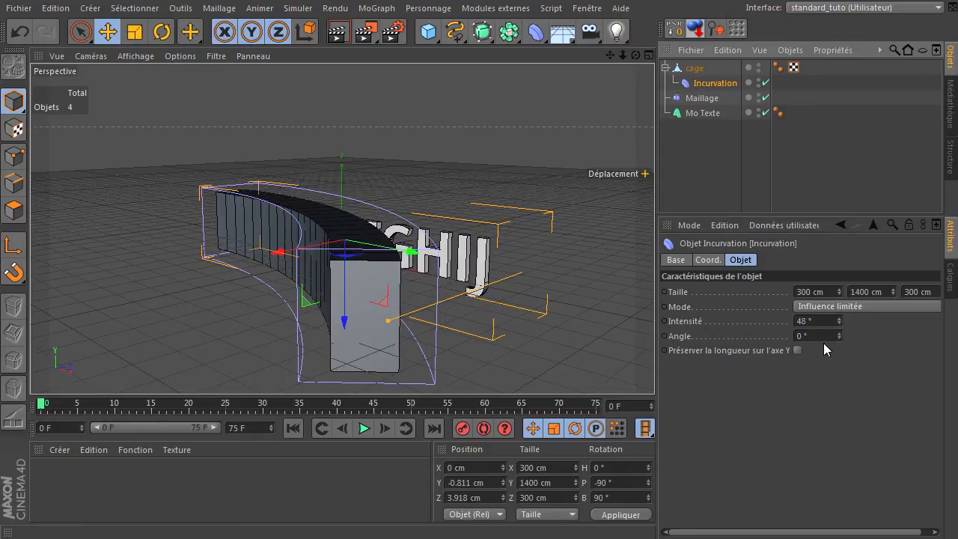
Enable length preservation along the Y axis for the Incurvation deformer and reset its intensity to 0°.
click(798, 350)
drag(635, 55, 752, 224)
drag(839, 323, 687, 324)
text(0)
click(837, 467)
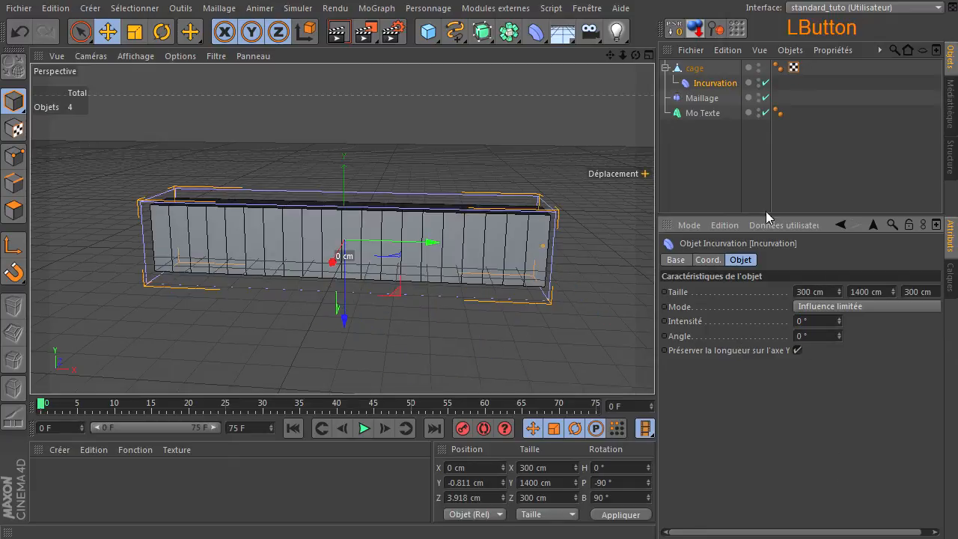
Make the Maillage deformer a child of Mo Texte.
click(696, 99)
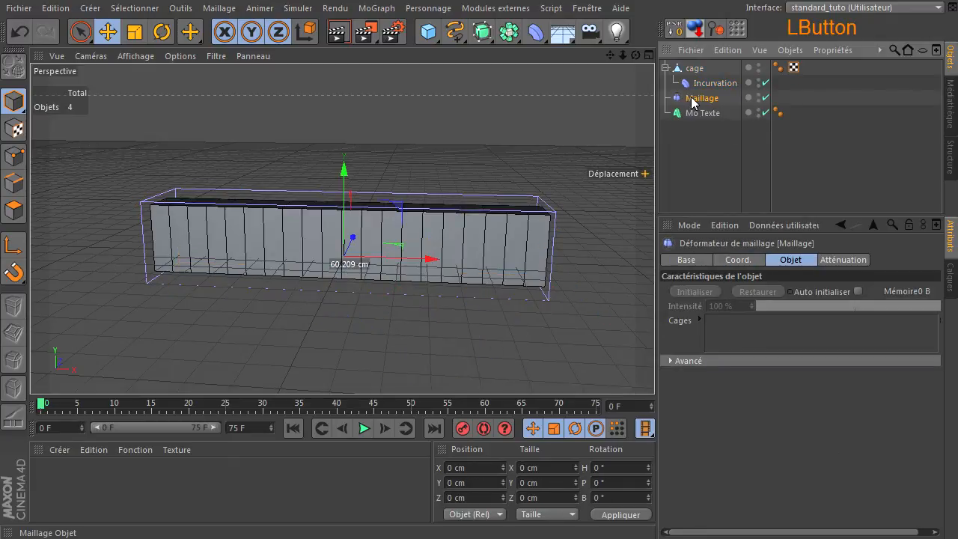
drag(702, 98, 716, 113)
click(713, 113)
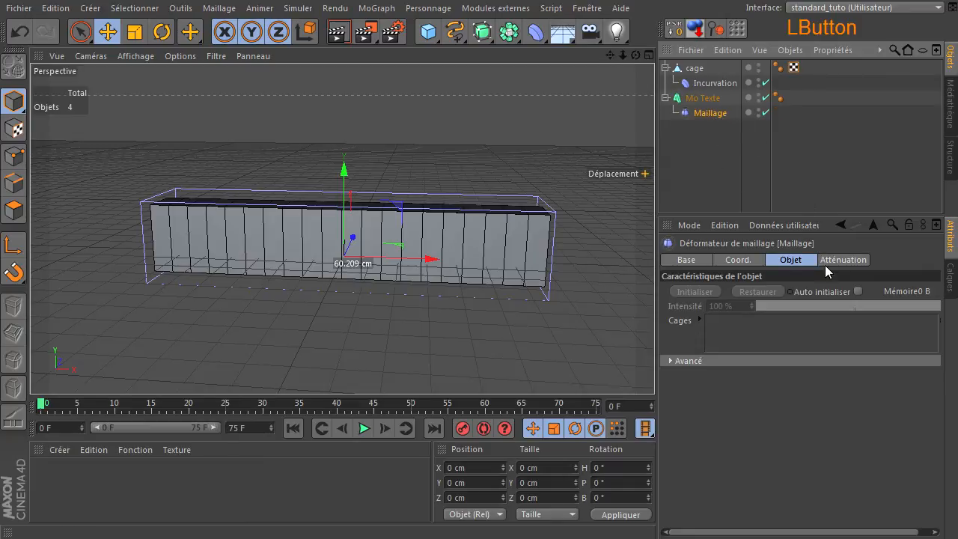
Assign cage as the Maillage deformer's cage and initialise the deformer.
click(696, 69)
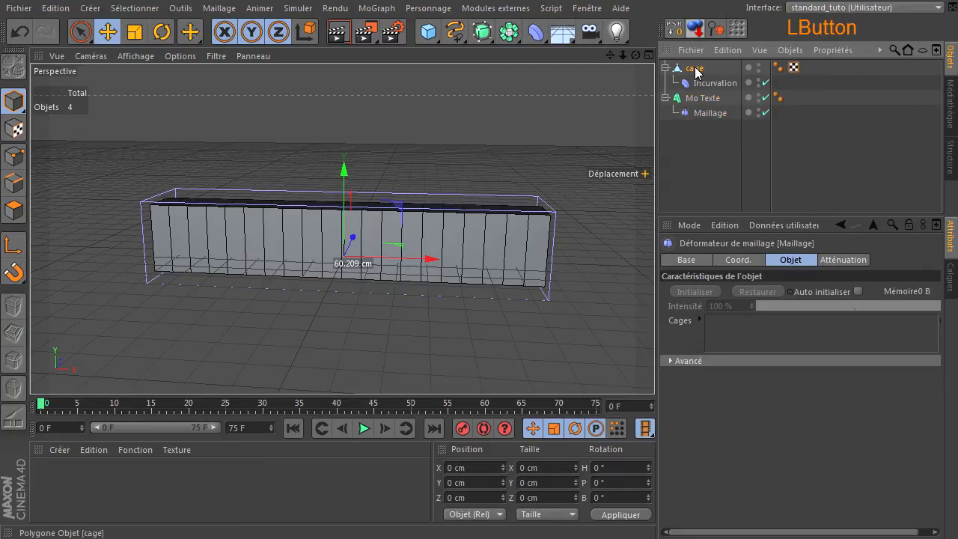
drag(774, 327, 774, 331)
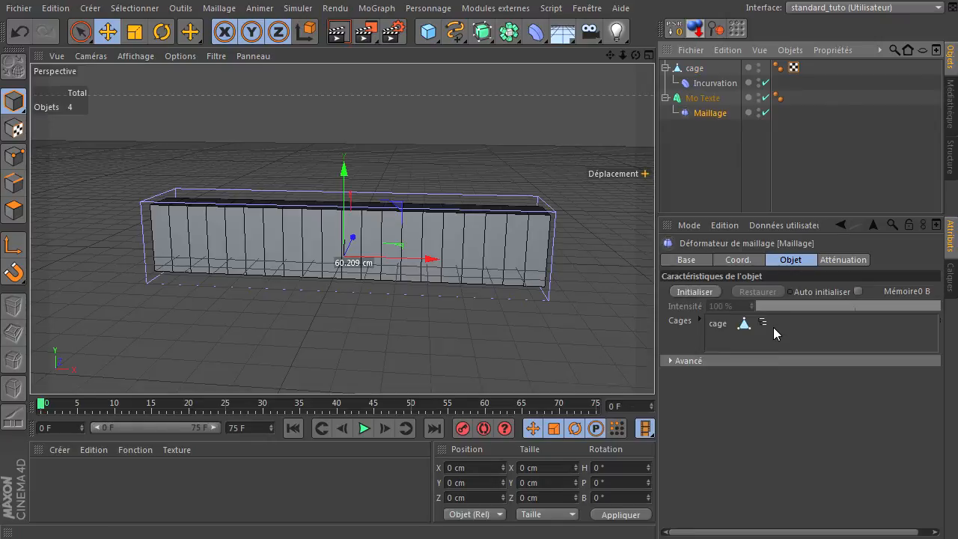
click(690, 292)
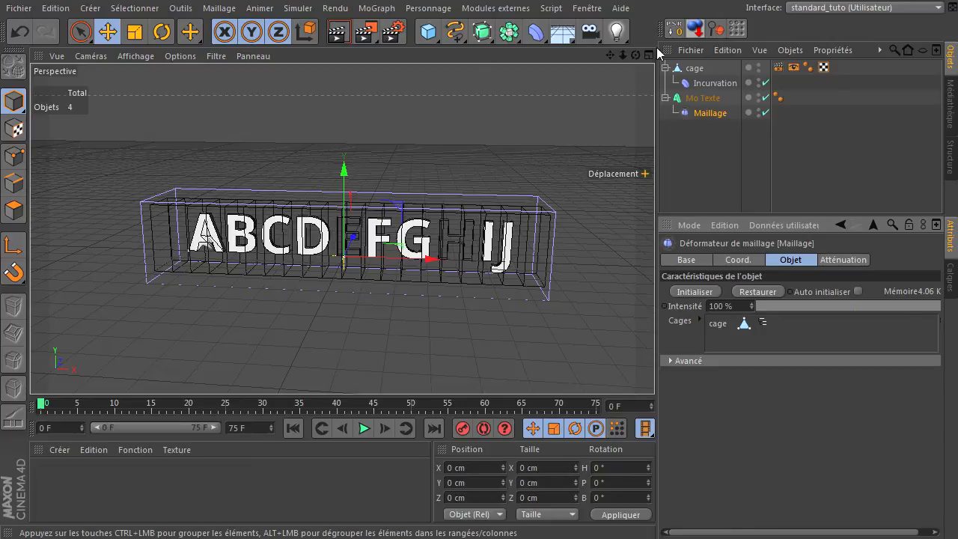
Examine the letters inside the cage up close, especially the surface of the letter A.
drag(636, 55, 654, 367)
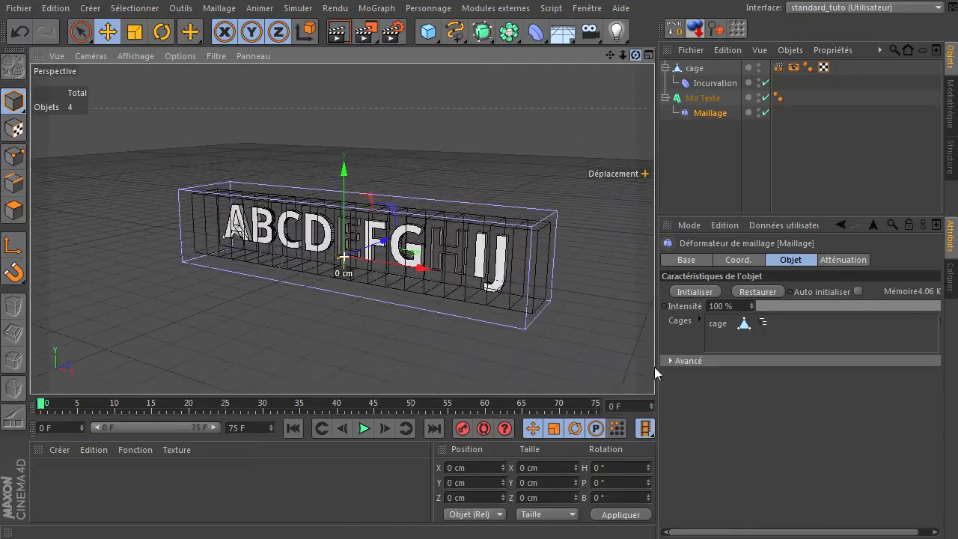
scroll(492, 212, up, 4)
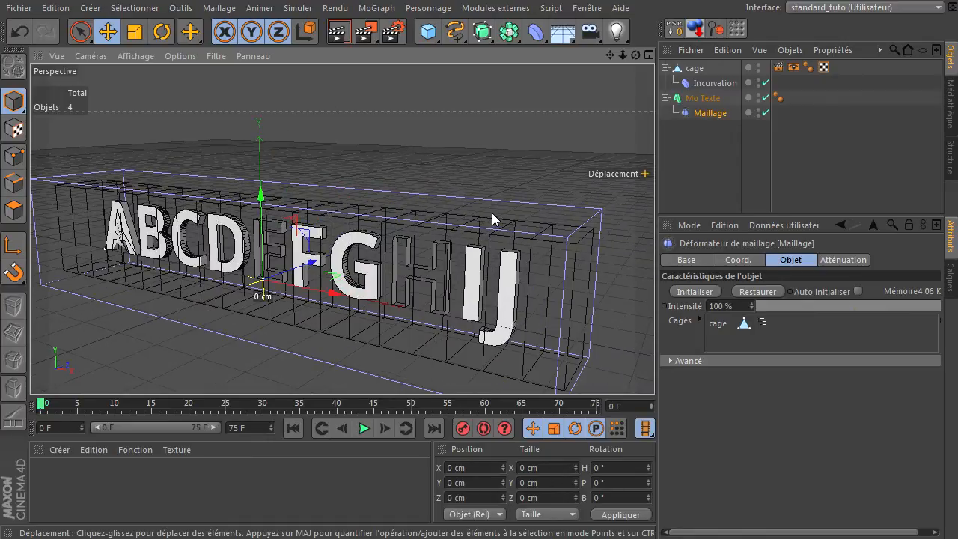
drag(608, 54, 699, 197)
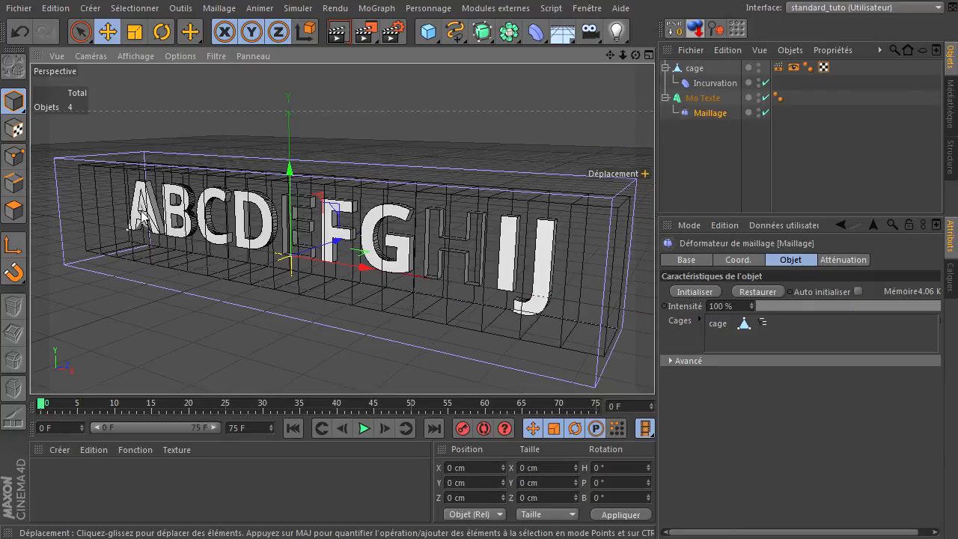
scroll(135, 226, up, 5)
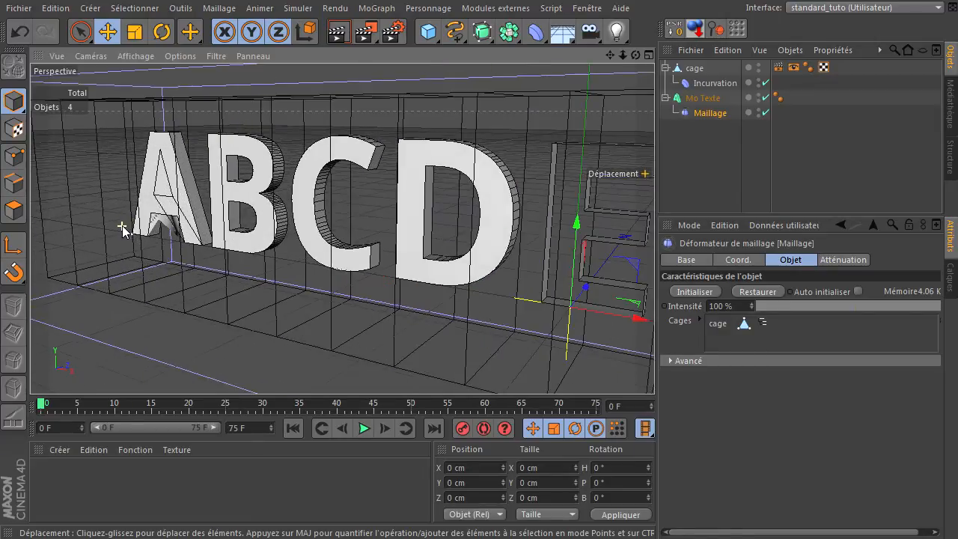
scroll(124, 226, up, 4)
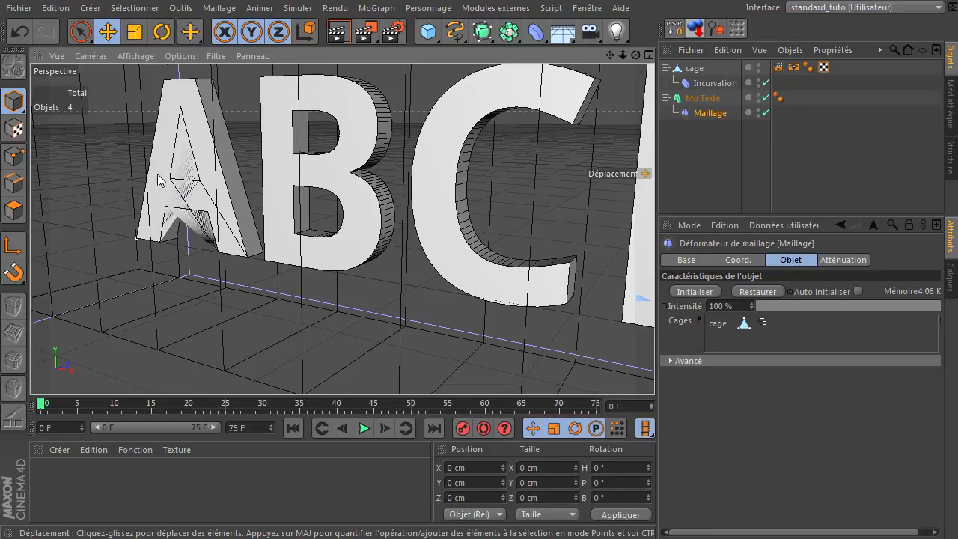
scroll(213, 319, down, 10)
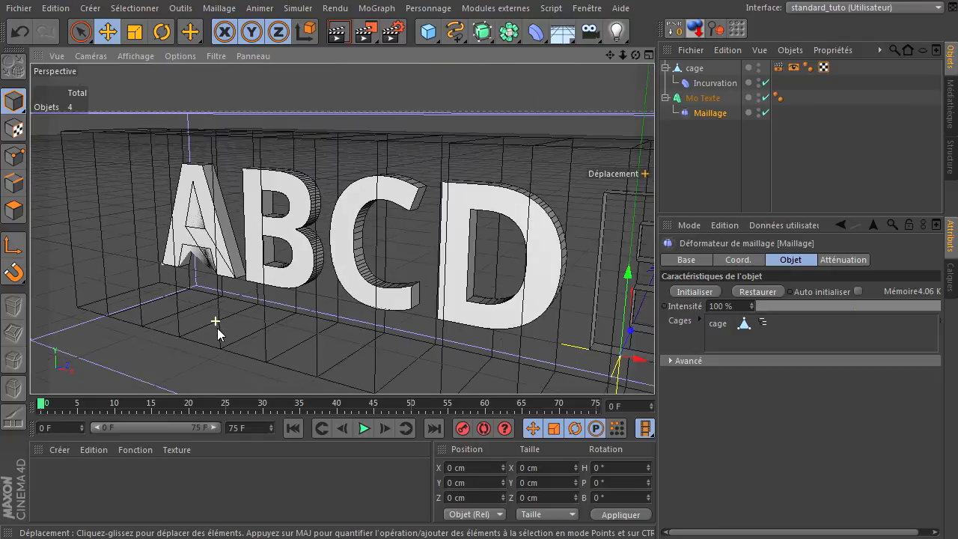
scroll(186, 266, down, 5)
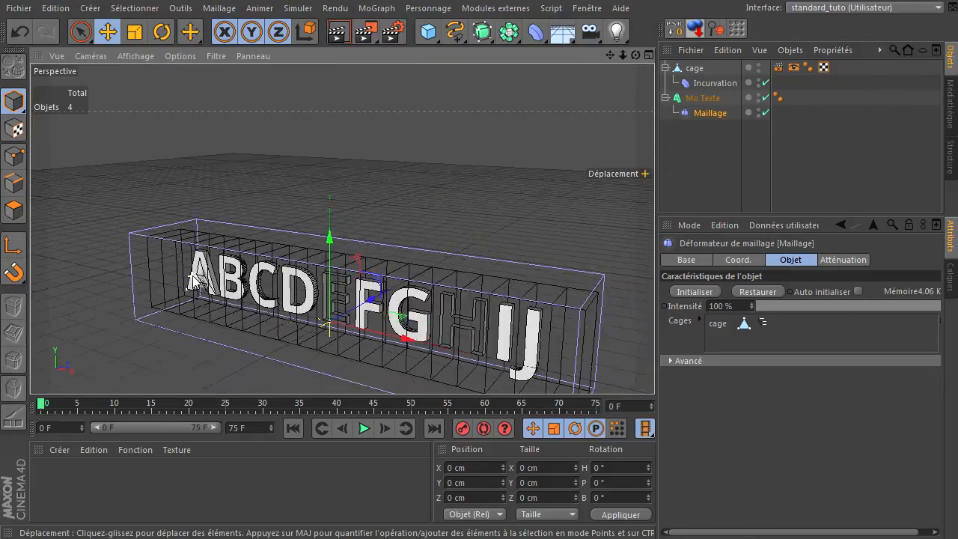
drag(613, 54, 442, 137)
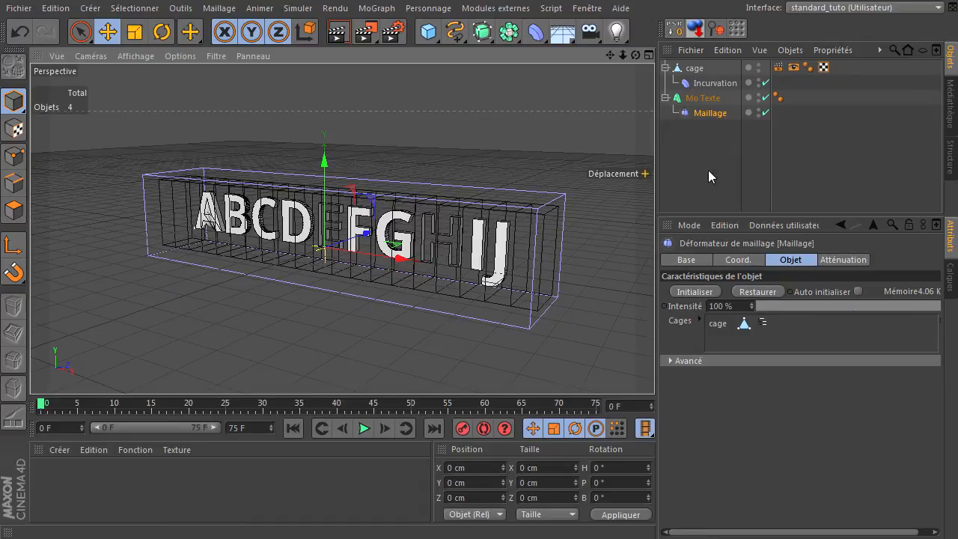
Move Maillage out of Mo Texte and group the two objects under a null.
click(707, 113)
mouse_move(717, 113)
mouse_down()
mouse_move(709, 168)
mouse_move(690, 136)
mouse_move(712, 99)
mouse_up()
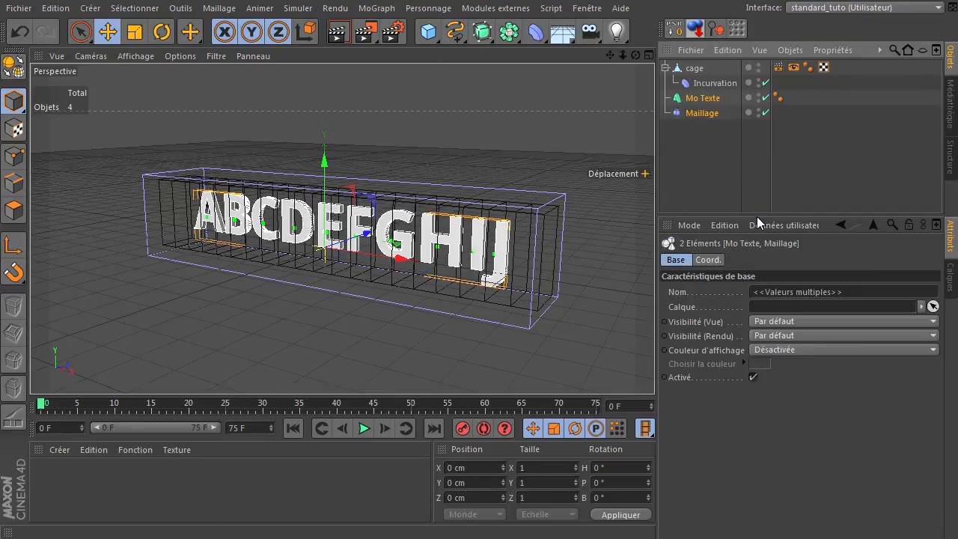
key(alt+g)
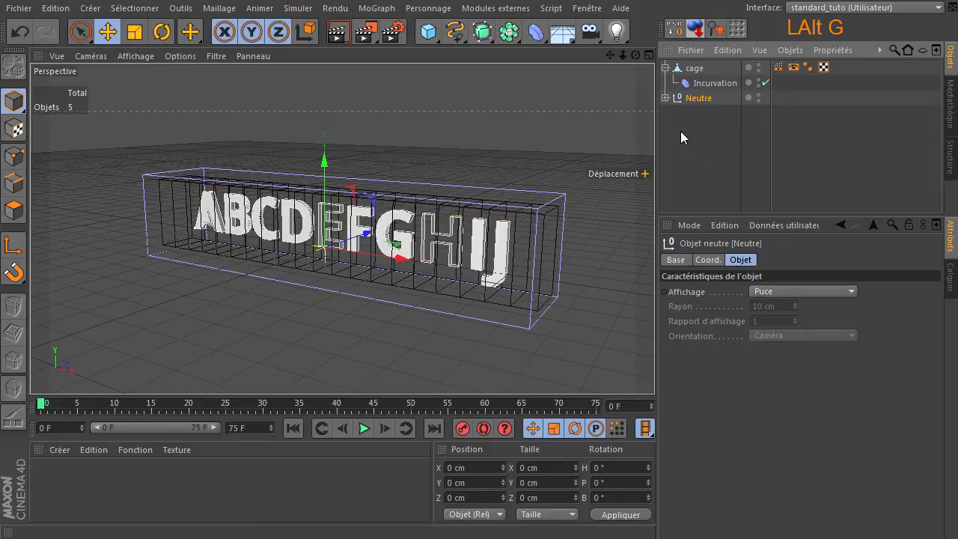
click(665, 98)
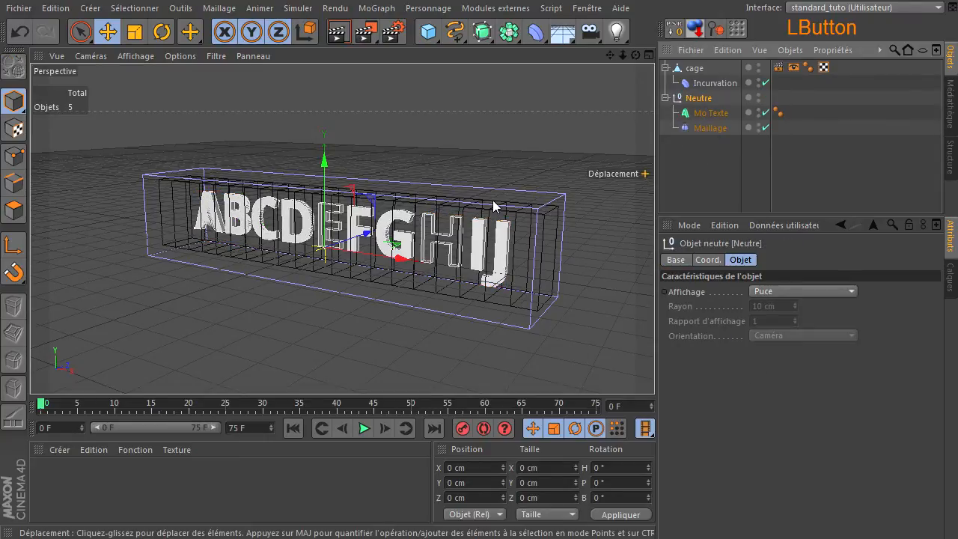
Reinitialise the Maillage deformer with the text at the same hierarchy level.
click(723, 131)
click(695, 293)
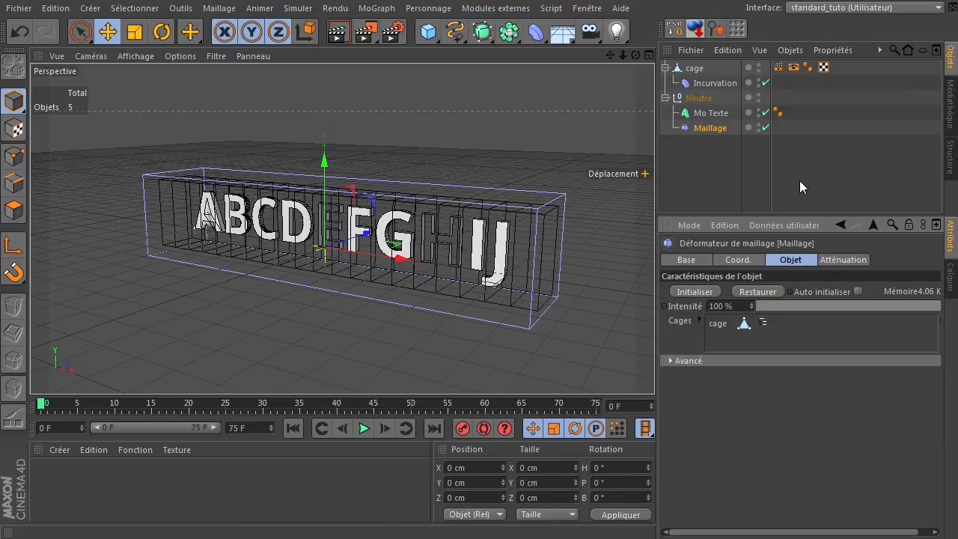
click(719, 165)
Add a Connecter object and make Mo Texte its child.
drag(509, 32, 689, 78)
click(709, 129)
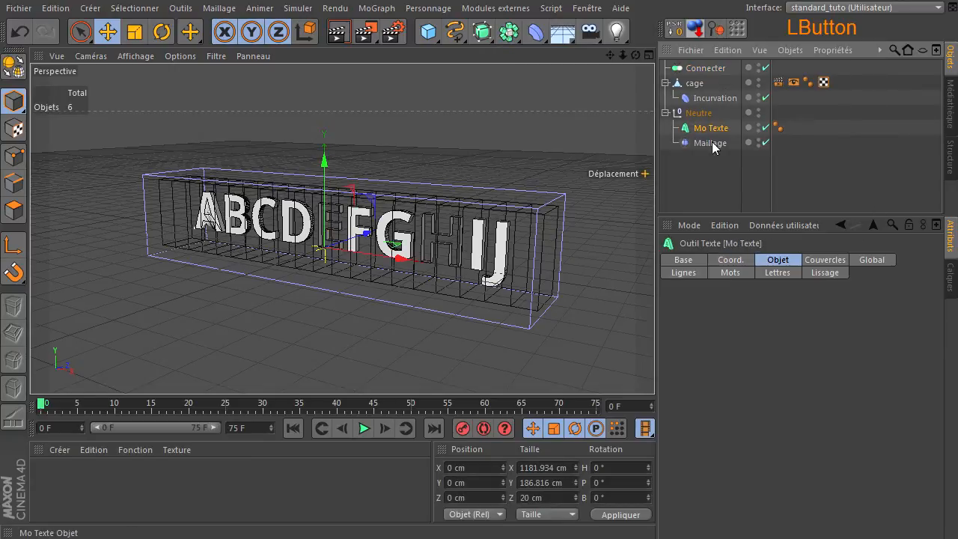
drag(706, 128, 720, 66)
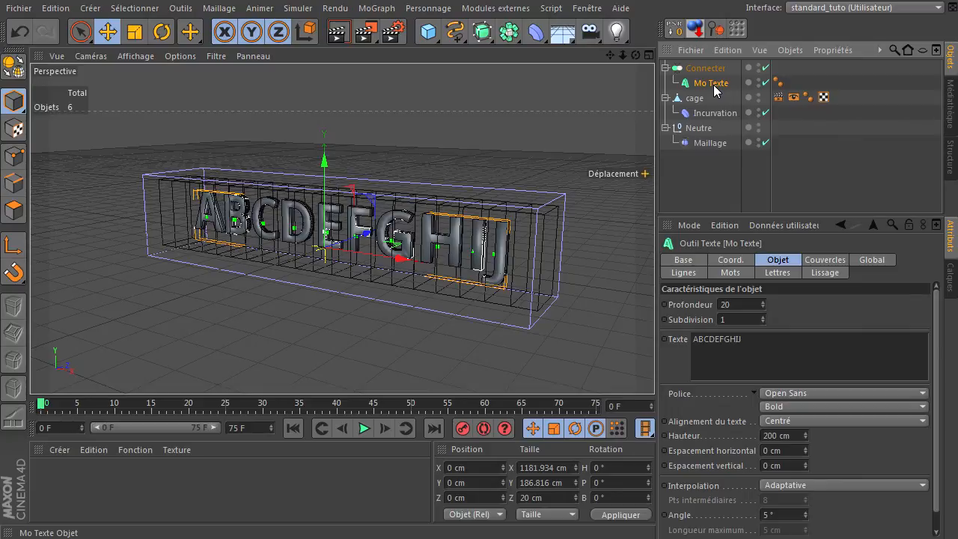
Inspect the letters and bring up the Connecter's object properties, including its Souder and Mode Phong settings.
scroll(421, 246, up, 5)
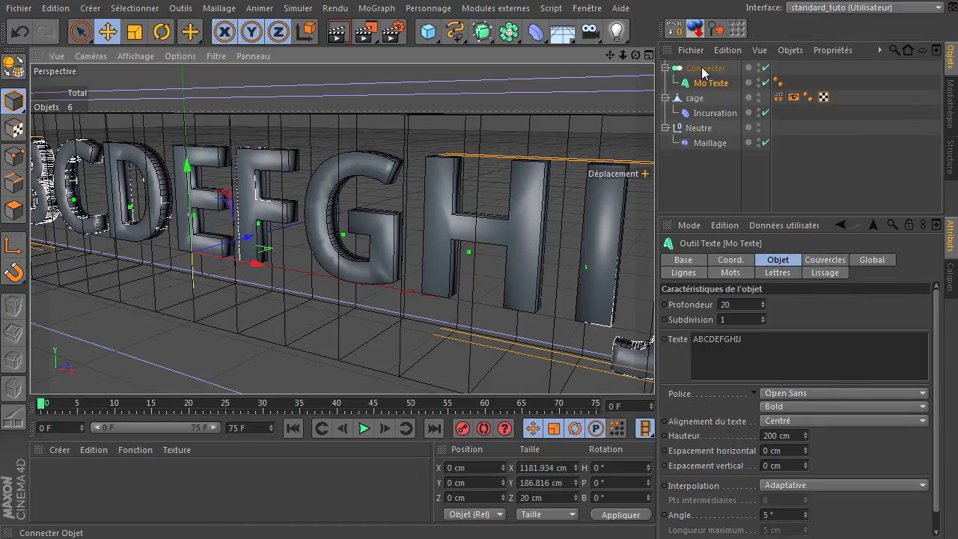
scroll(252, 290, down, 3)
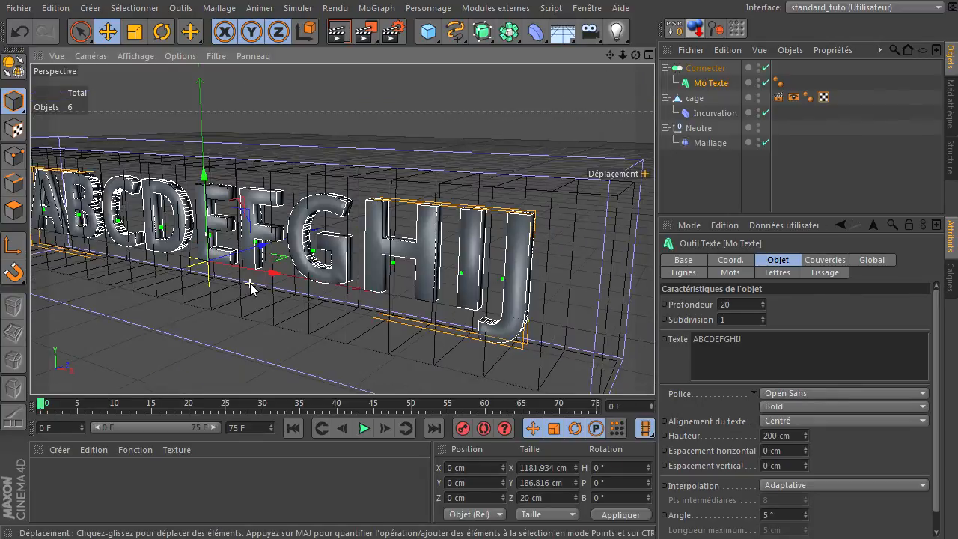
click(706, 68)
click(676, 260)
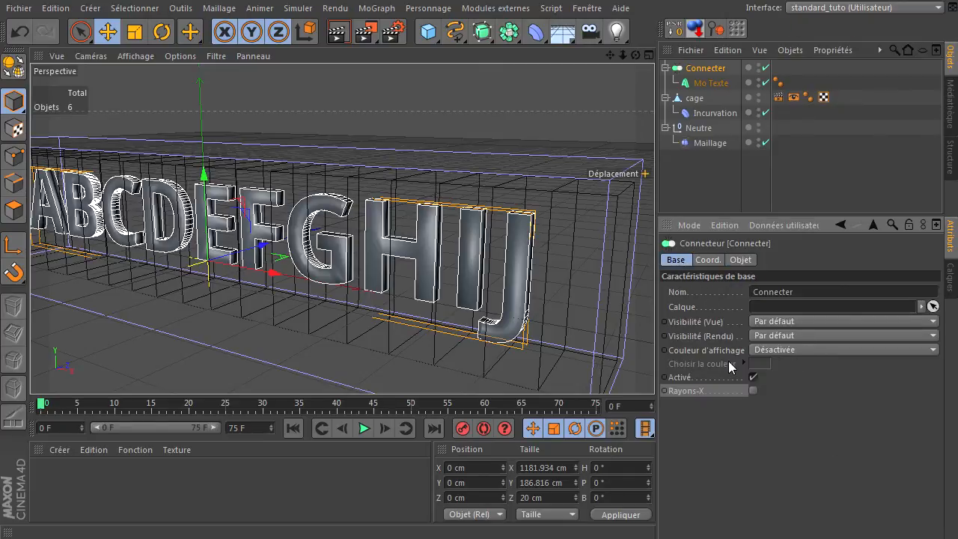
click(708, 260)
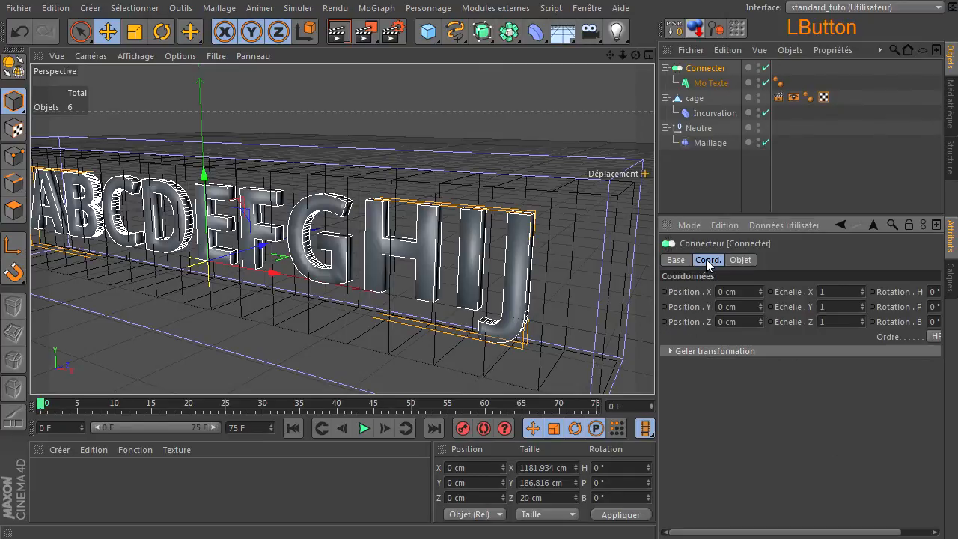
click(744, 261)
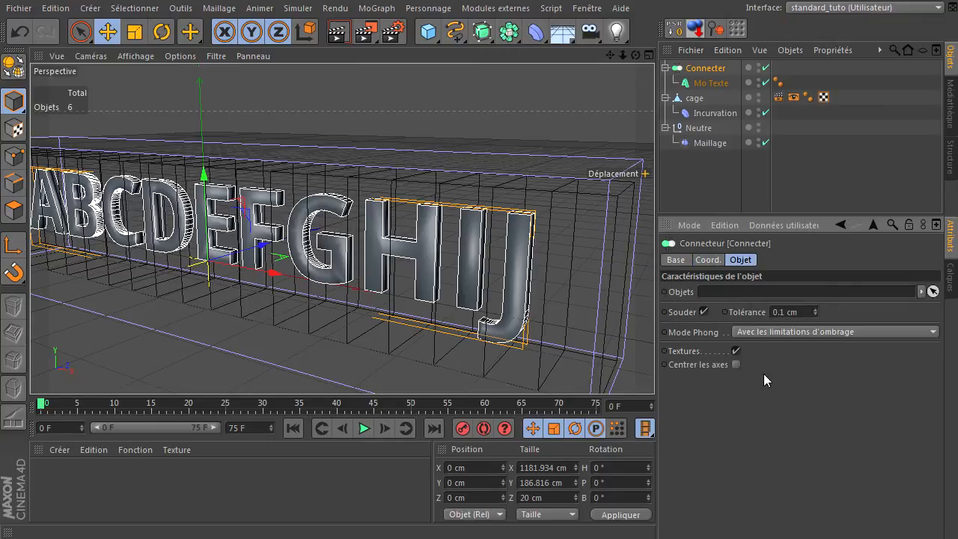
drag(613, 56, 723, 398)
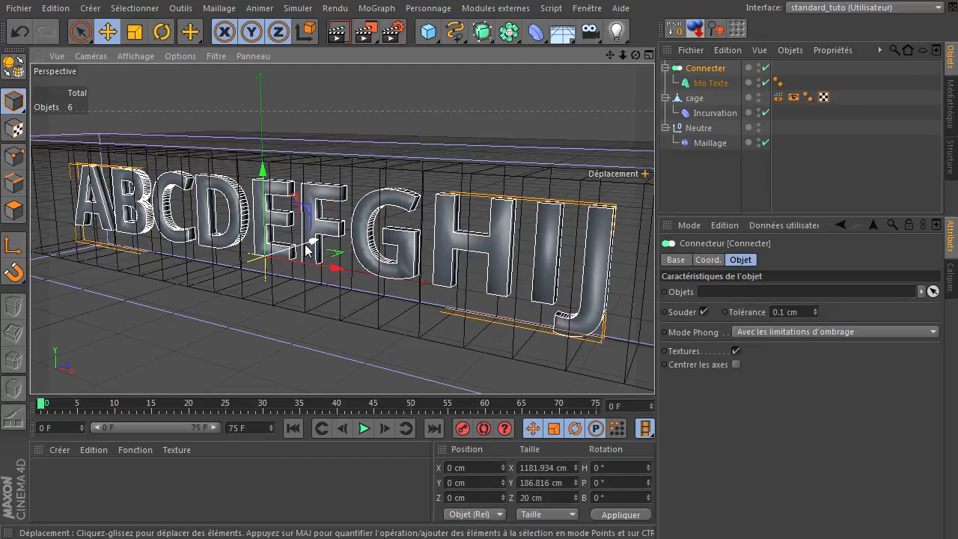
Switch the Connecter's Souder option off and back on twice to compare the shading of the letters.
click(703, 312)
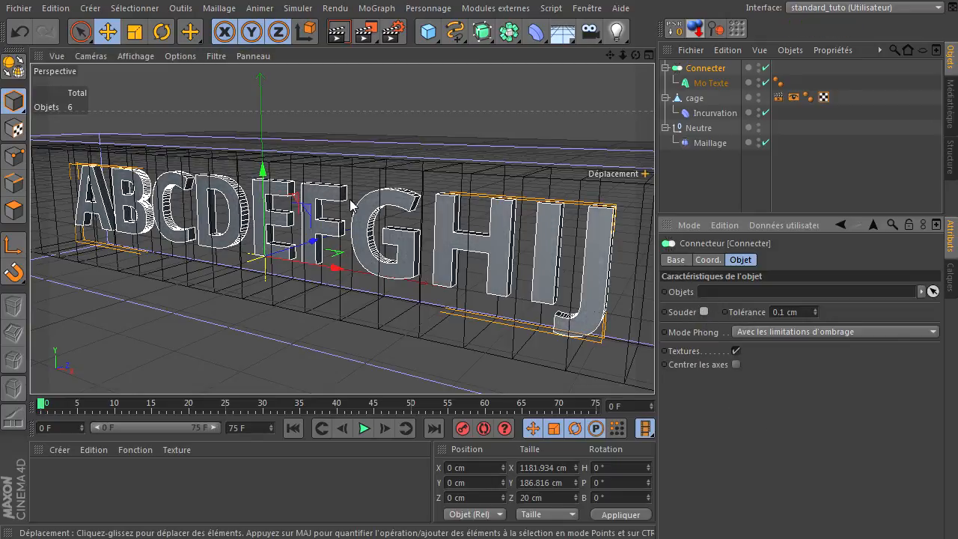
click(704, 311)
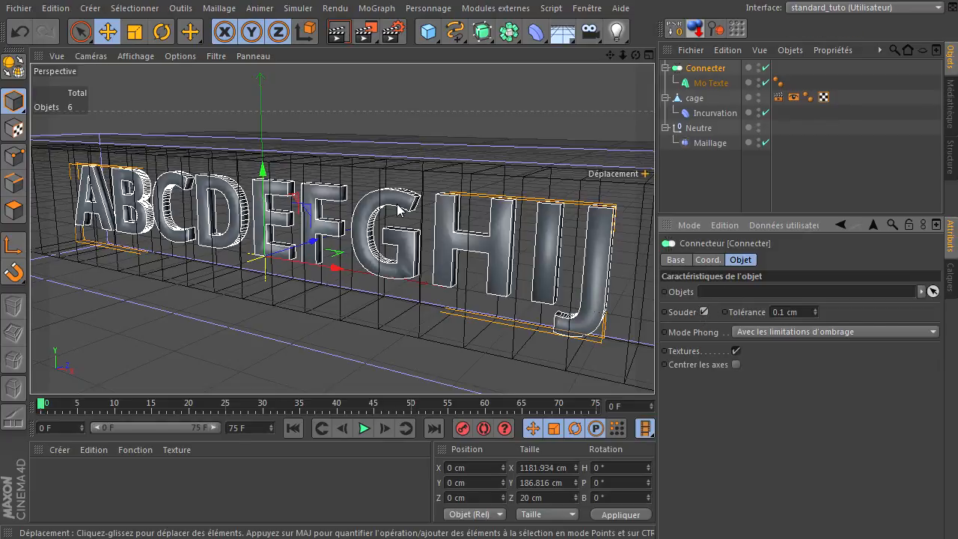
click(704, 310)
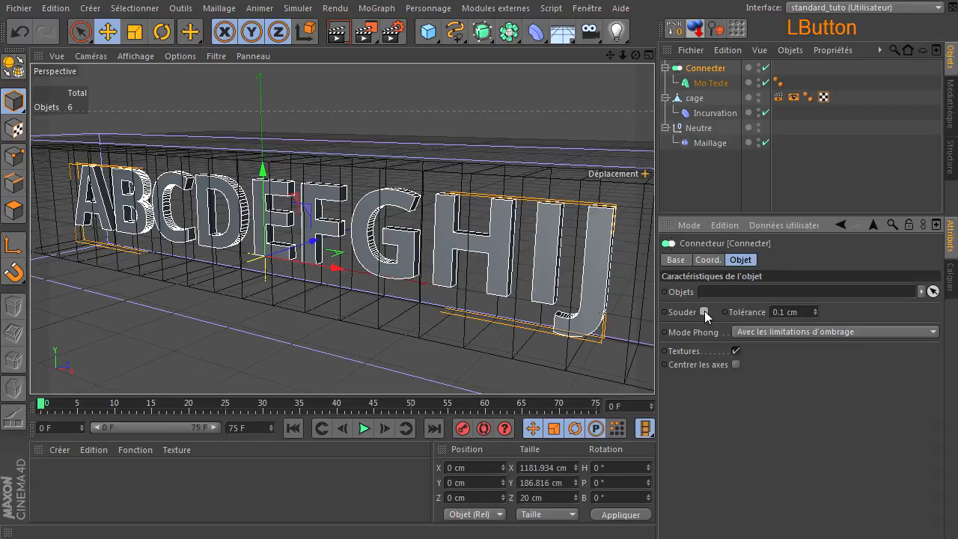
click(704, 311)
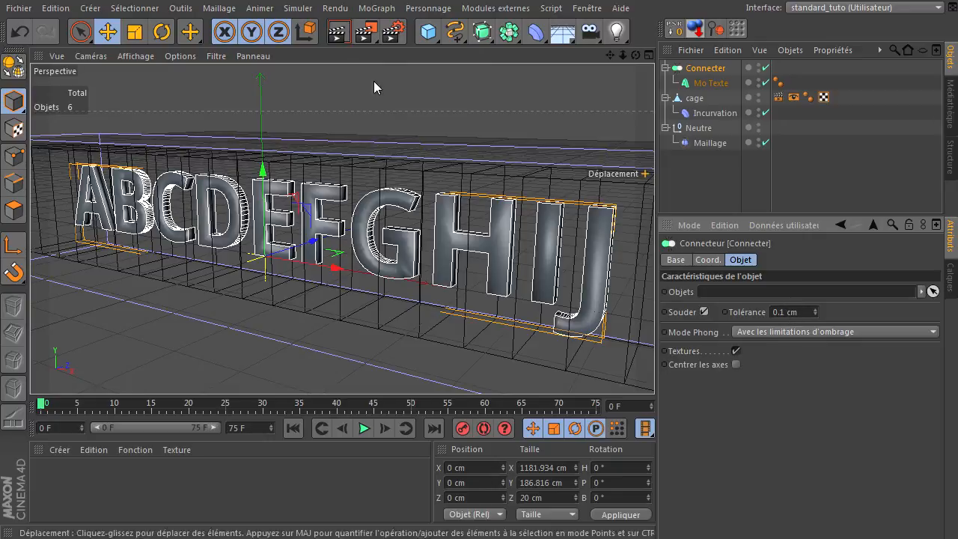
Switch to points mode and check which commands are available with the Connecter selected.
click(226, 11)
right_click(323, 76)
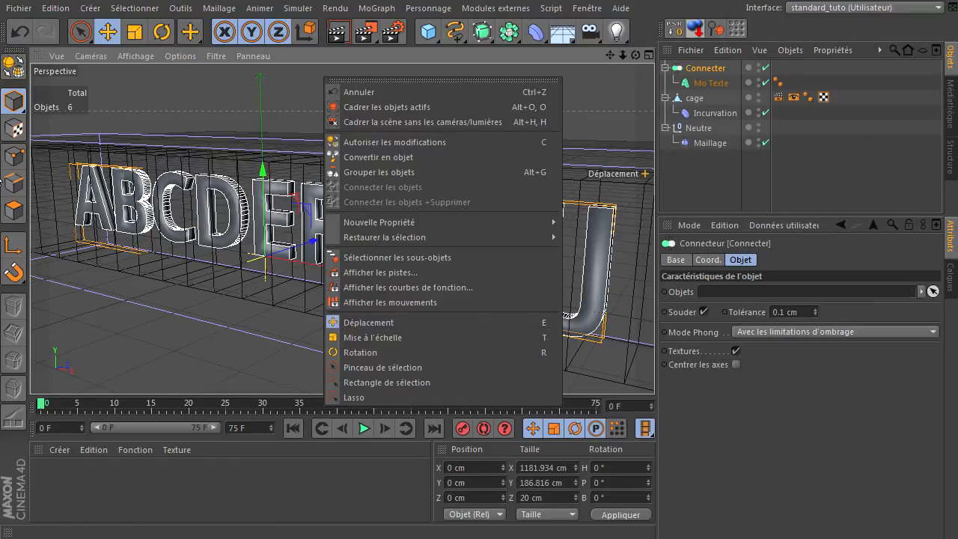
click(6, 160)
click(7, 159)
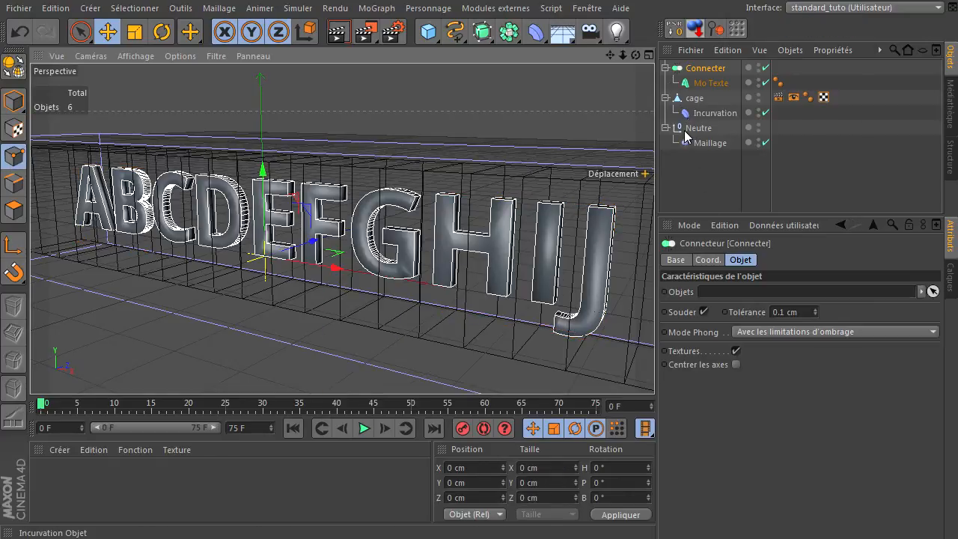
right_click(370, 88)
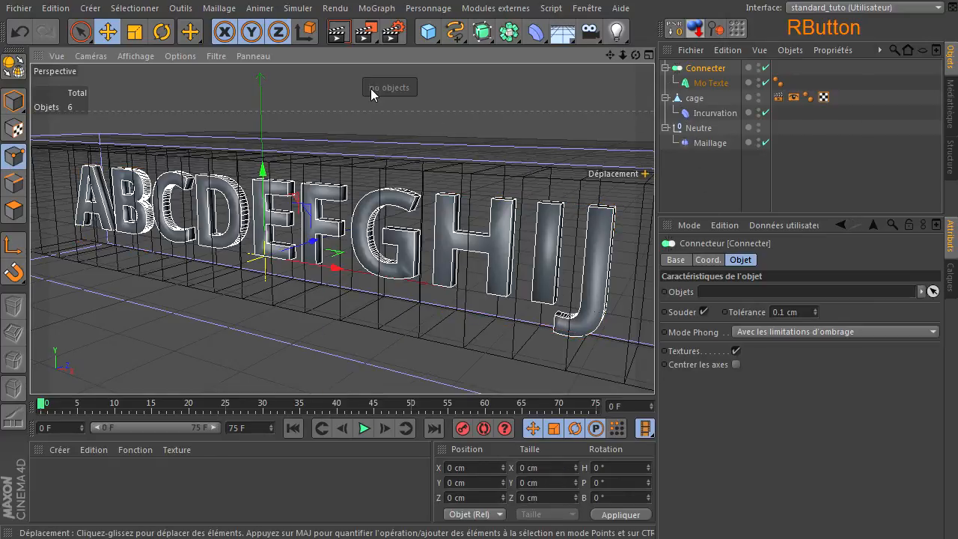
right_click(464, 92)
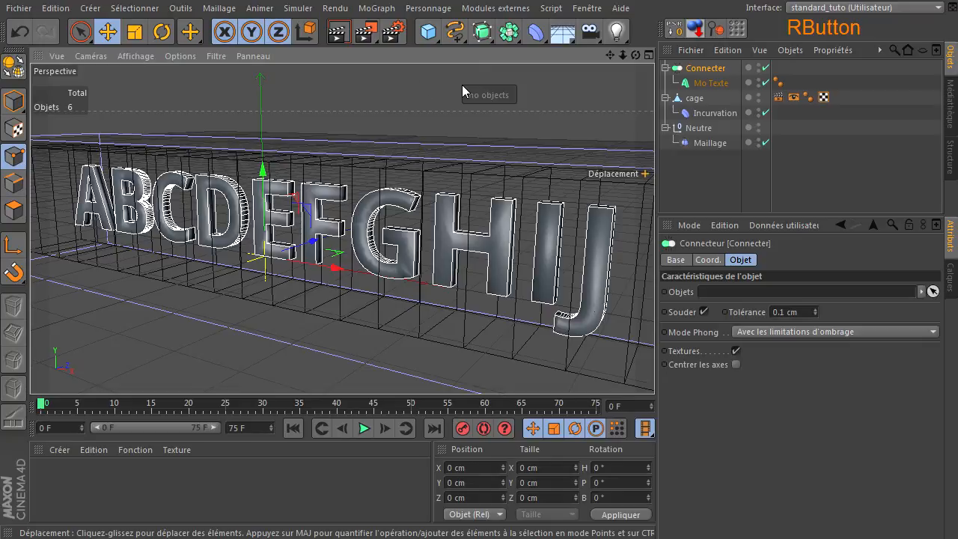
Select the cage, view the options of the Optimiser command for its points, and close them without applying.
click(694, 99)
double_click(694, 99)
right_click(405, 88)
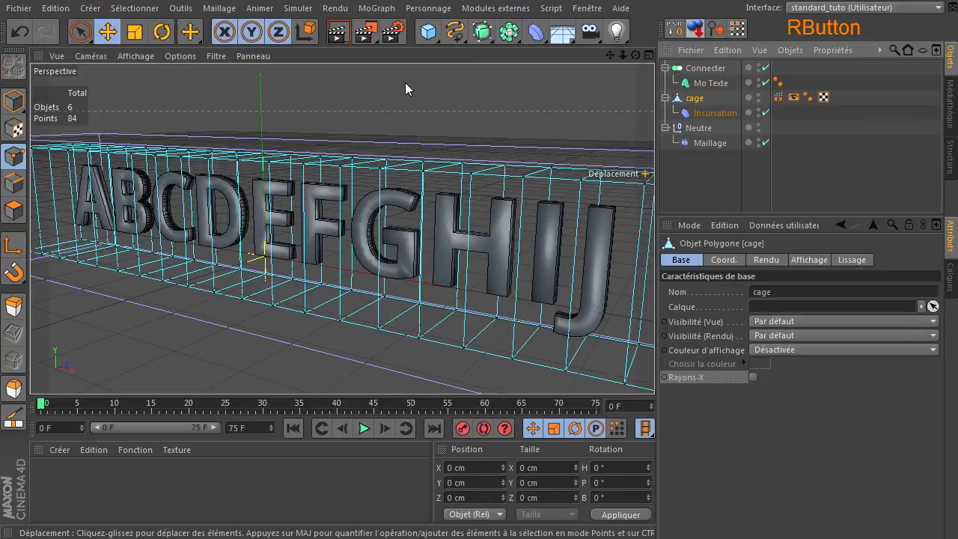
click(692, 97)
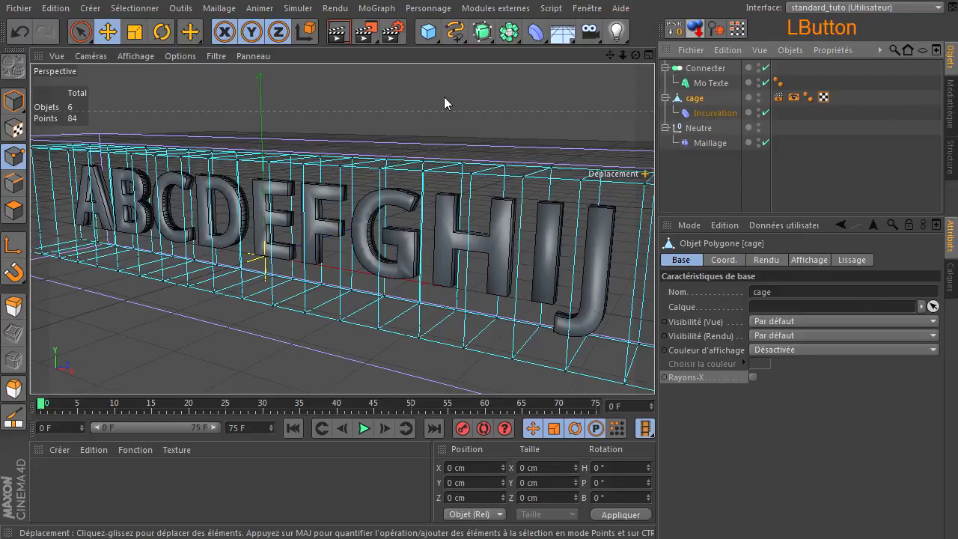
right_click(317, 99)
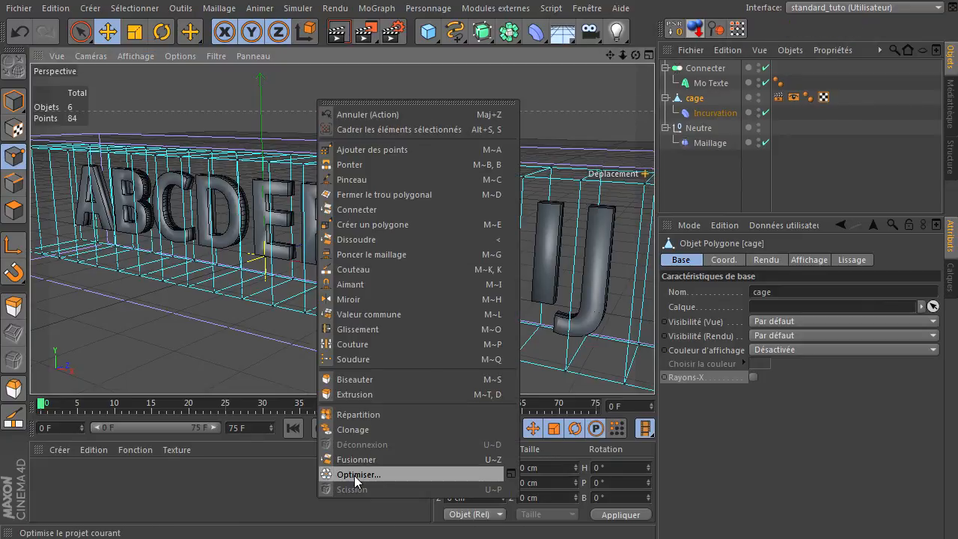
click(511, 472)
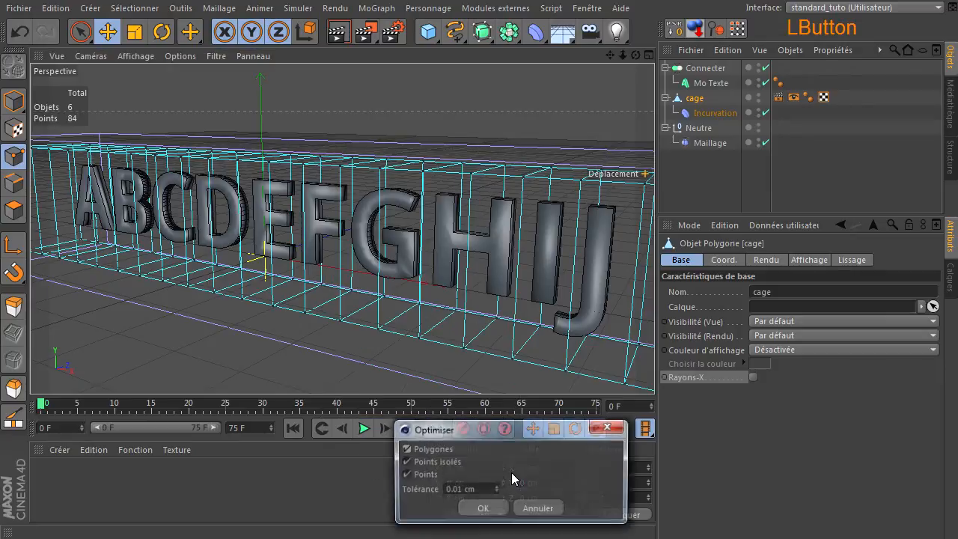
drag(518, 432, 439, 233)
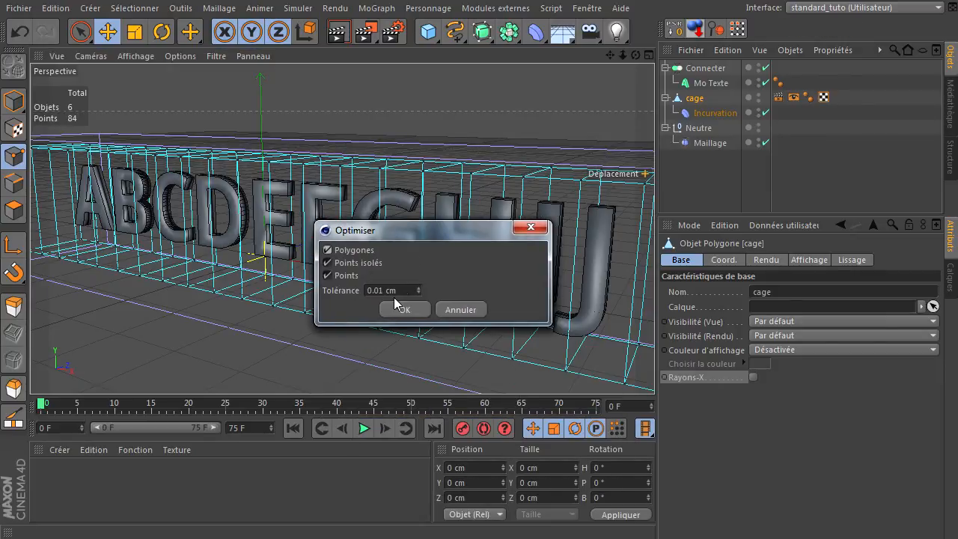
click(461, 313)
Try the Connecter's Phong modes Définir, Moyen, Au plus bas and Au plus haut, and restore Avec les limitations d'ombrage.
click(704, 67)
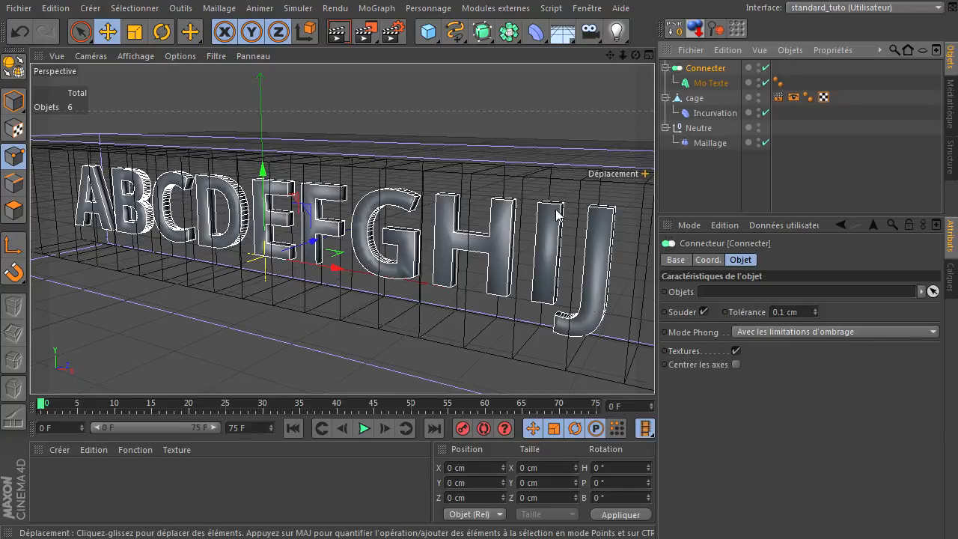
click(809, 333)
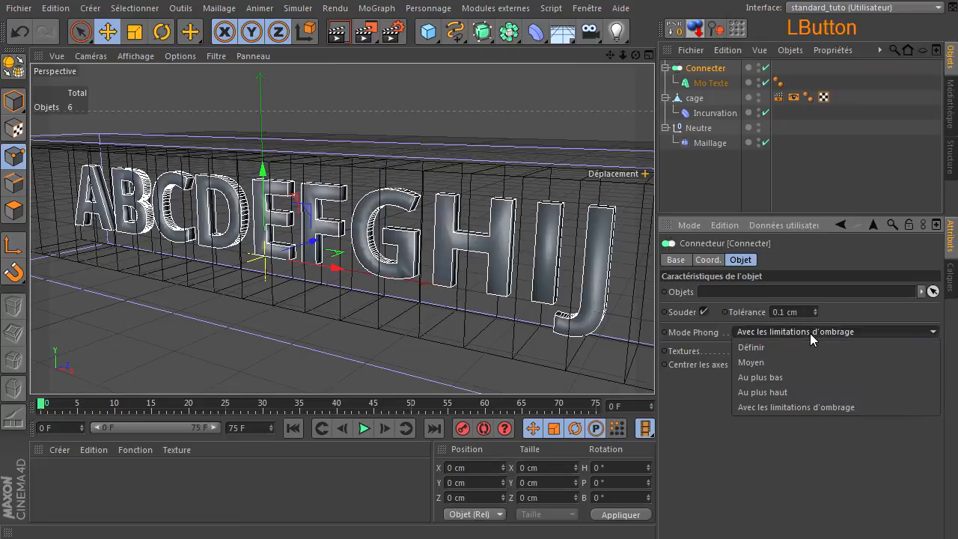
click(806, 344)
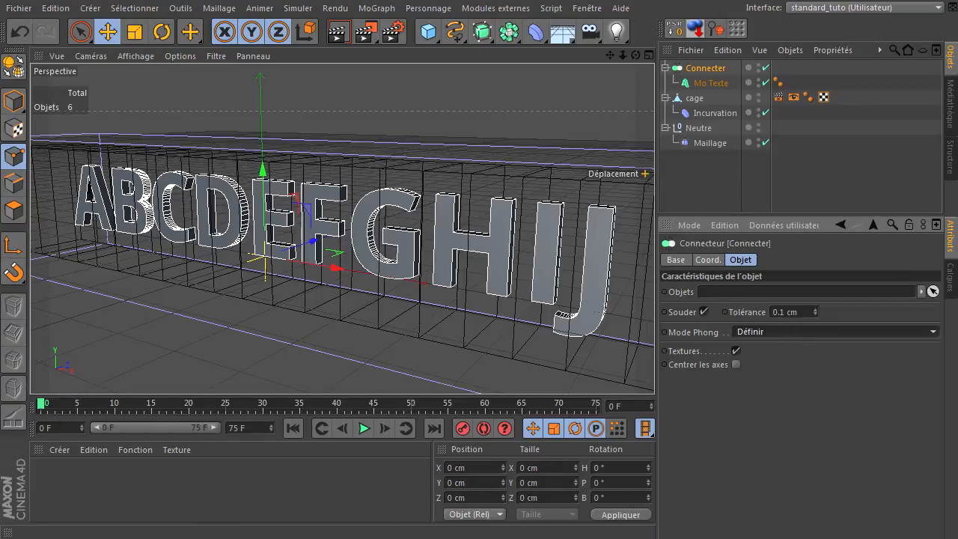
click(863, 333)
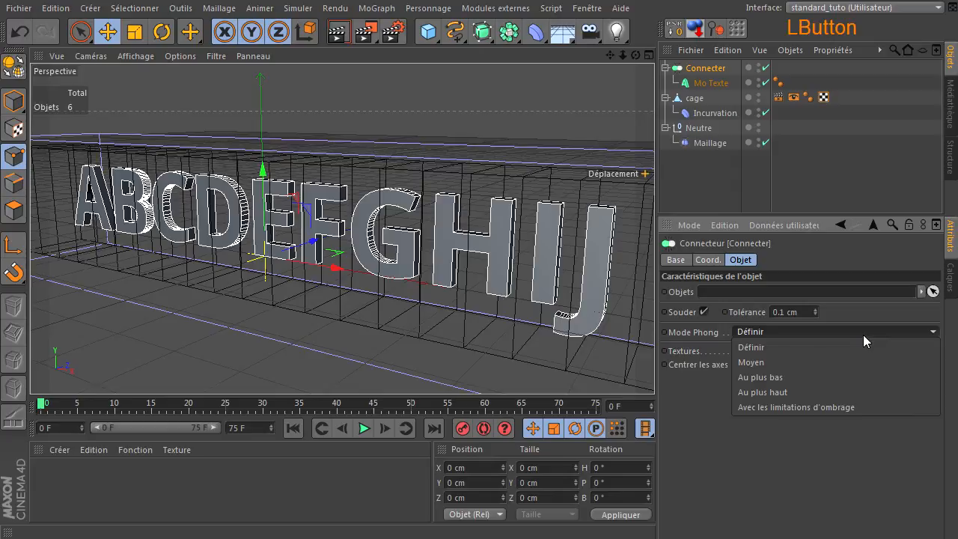
click(806, 360)
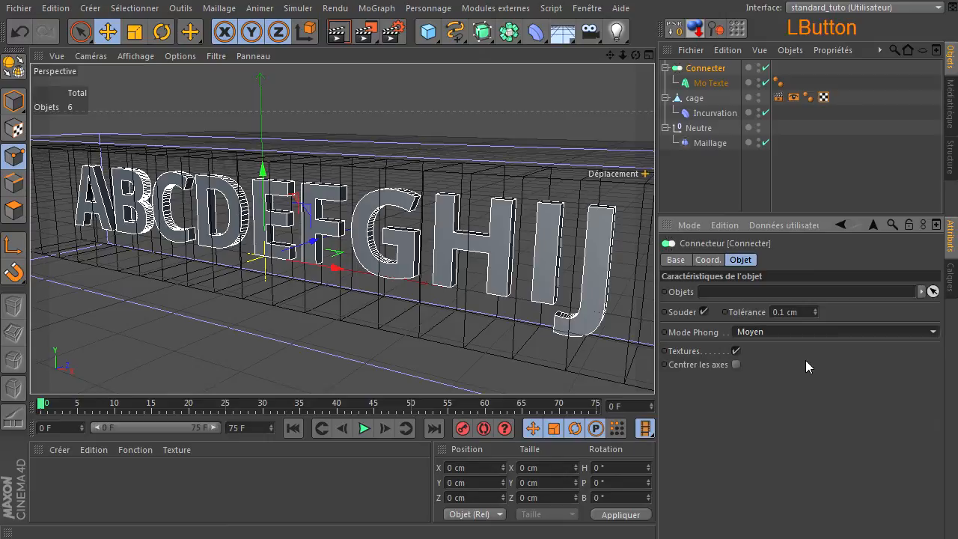
click(805, 331)
click(788, 376)
click(798, 332)
click(797, 392)
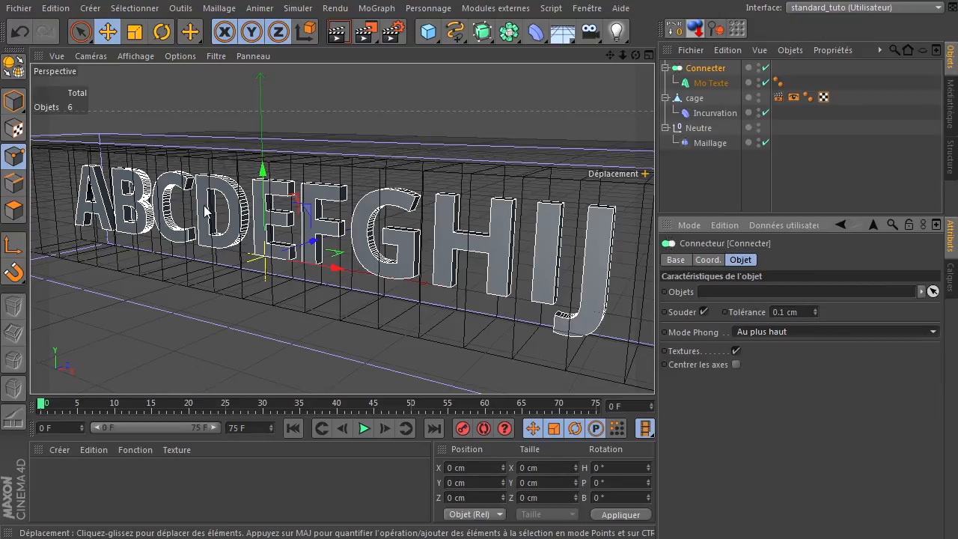
click(775, 332)
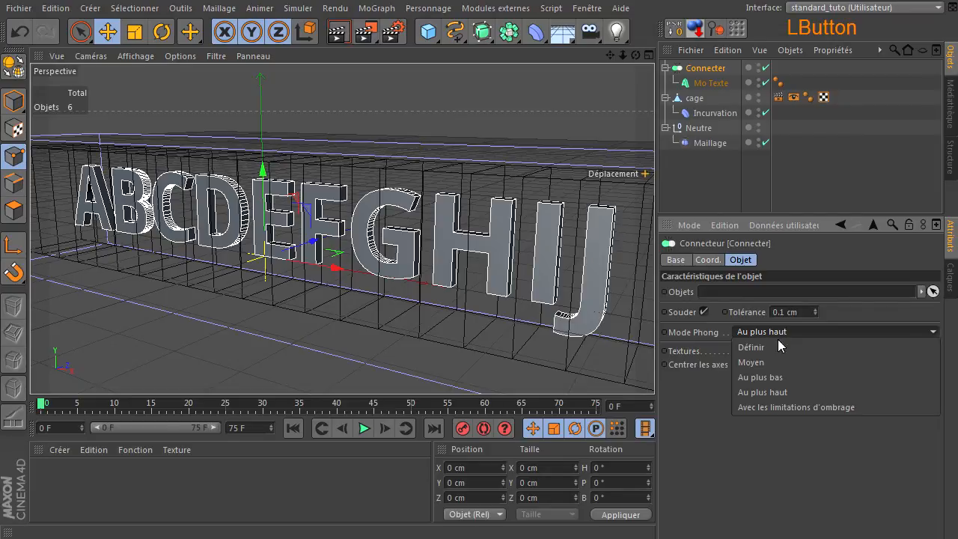
click(775, 408)
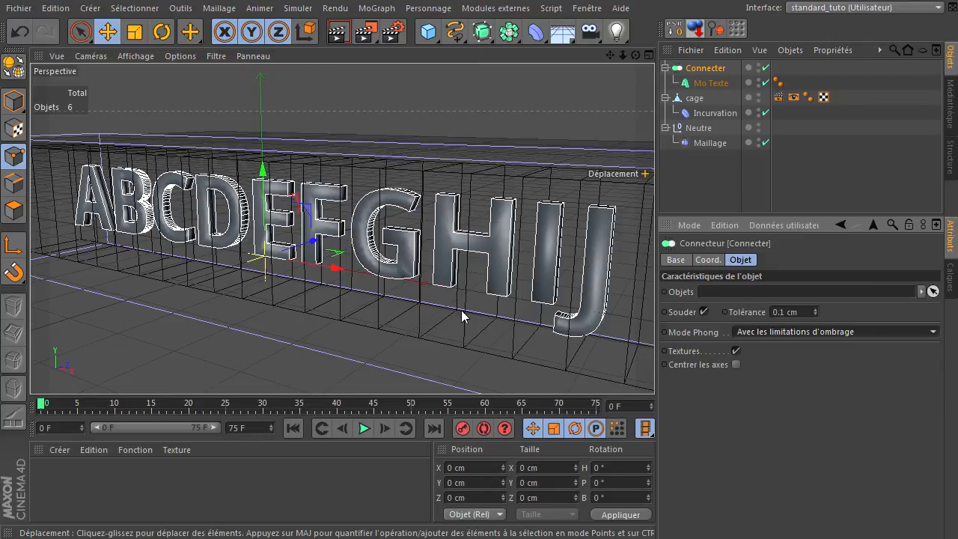
Set the Connecter's Mode Phong to Au plus haut.
click(761, 331)
click(749, 394)
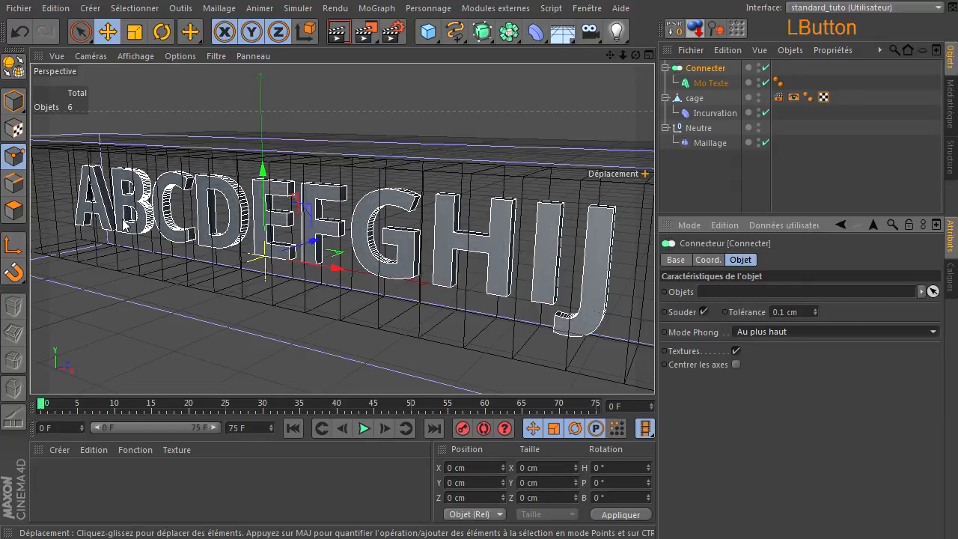
scroll(482, 262, down, 2)
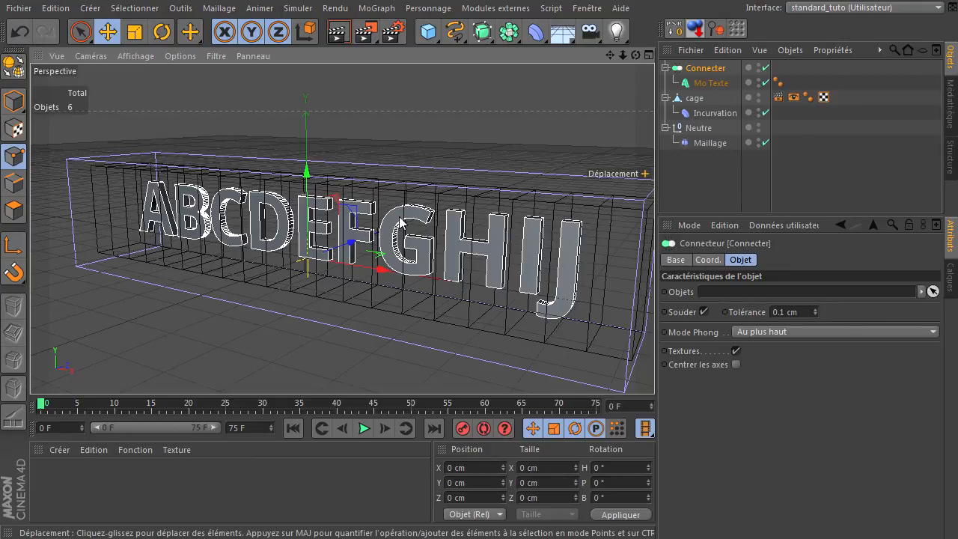
Try placing Maillage as a child of Mo Texte, and move it back under the Neutre null.
click(702, 69)
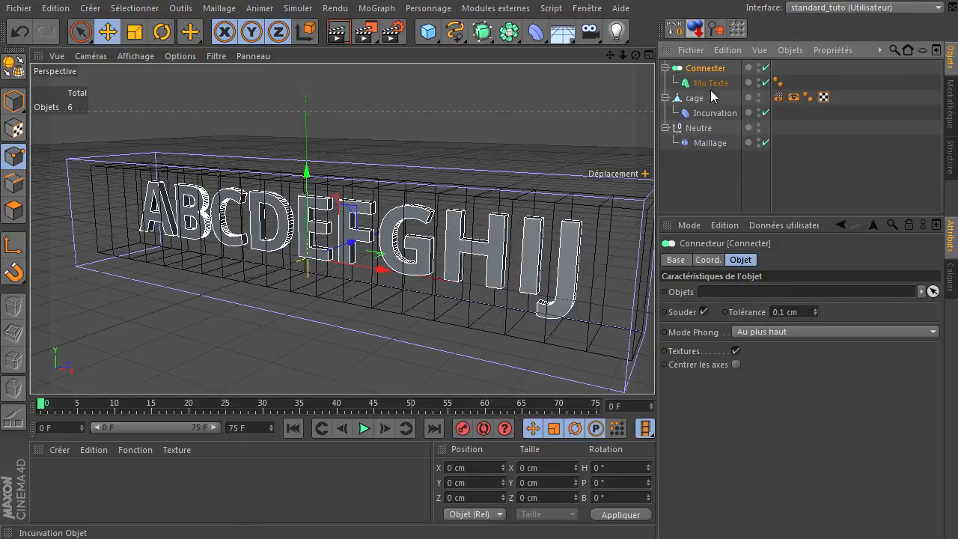
click(706, 146)
drag(706, 150, 720, 85)
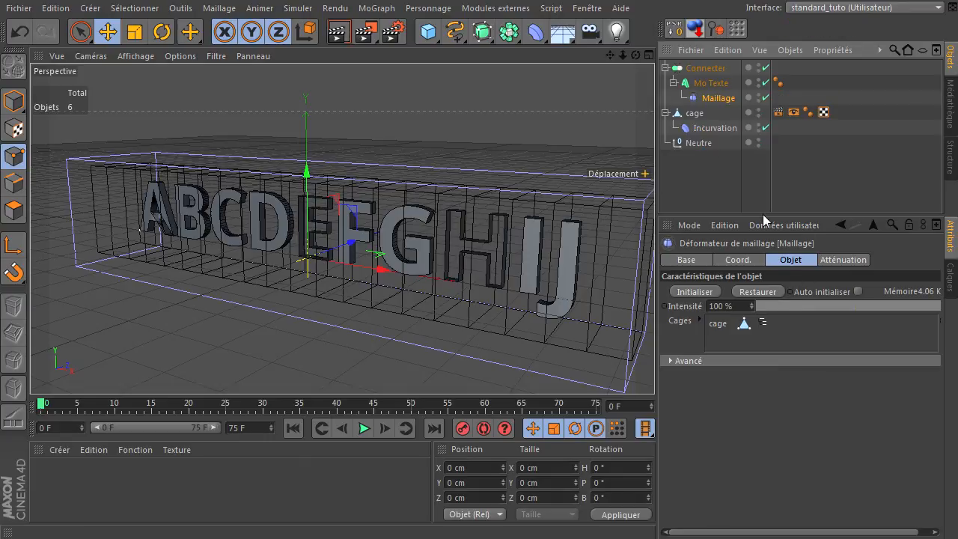
click(730, 85)
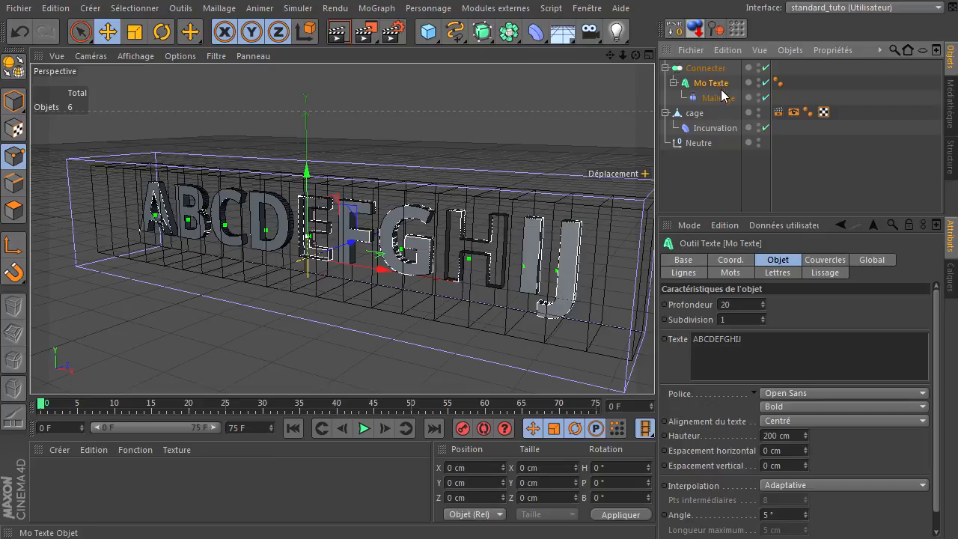
click(720, 100)
drag(696, 147, 697, 143)
Move the Connecter with its Mo Texte child into the Neutre null, directly above Maillage.
click(721, 72)
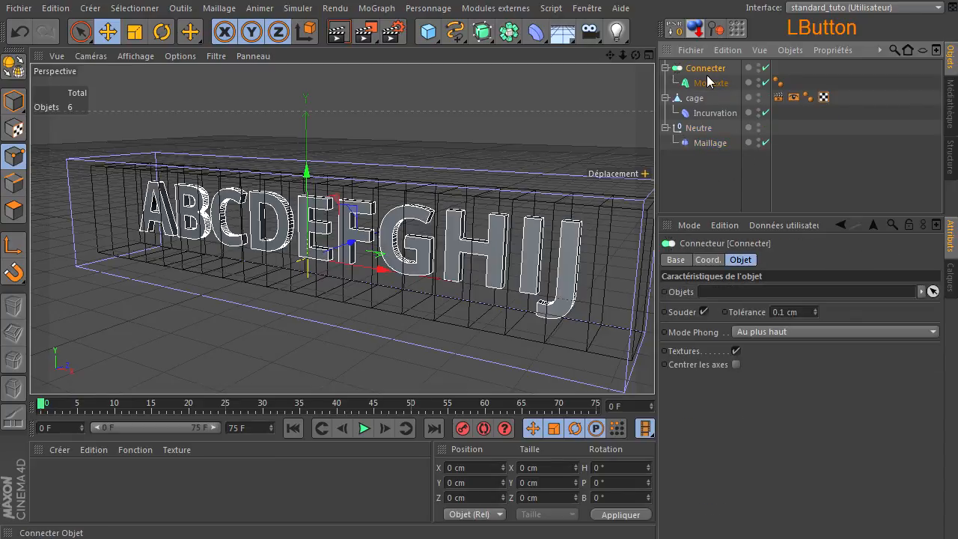
drag(714, 133, 714, 135)
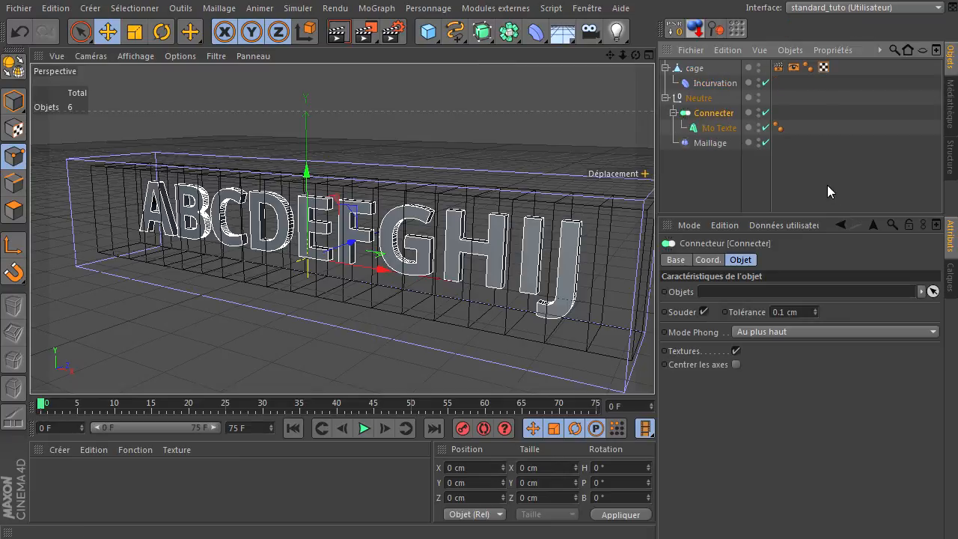
click(711, 143)
click(712, 113)
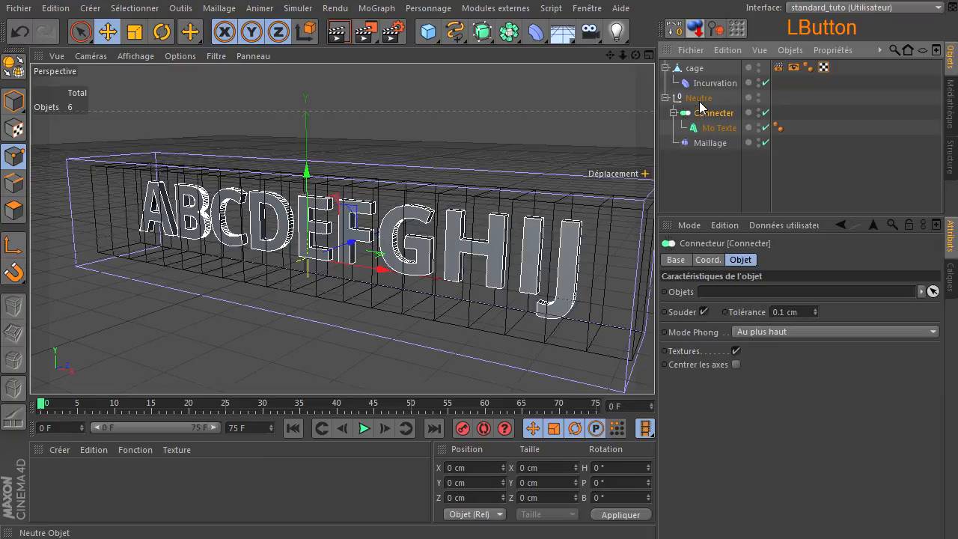
Initialize the Maillage deformer under the Neutre null with the cage object.
click(699, 98)
click(674, 113)
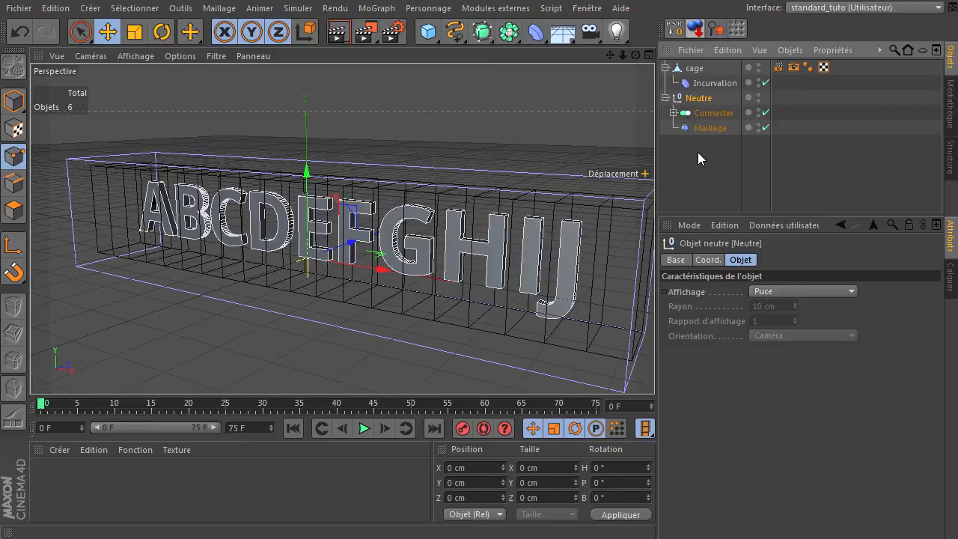
click(673, 113)
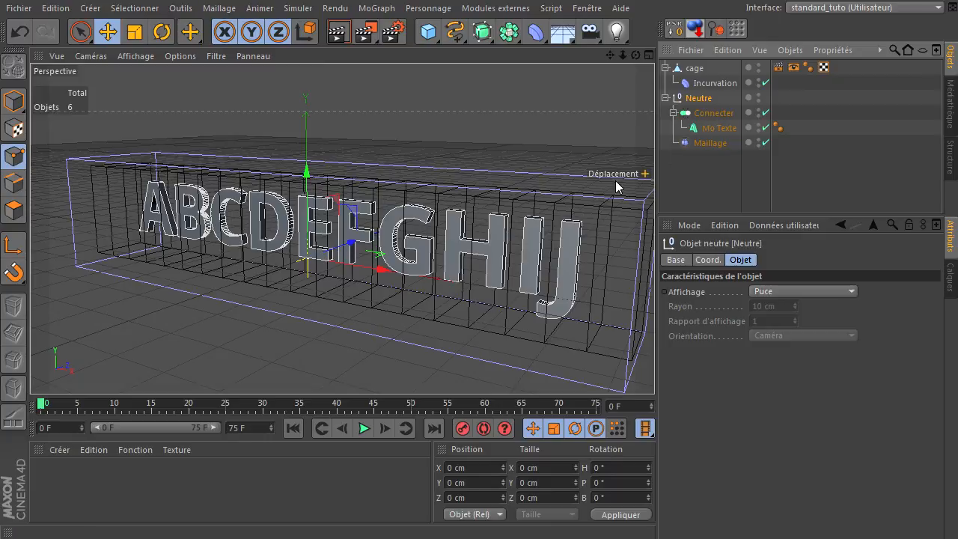
click(709, 143)
click(695, 292)
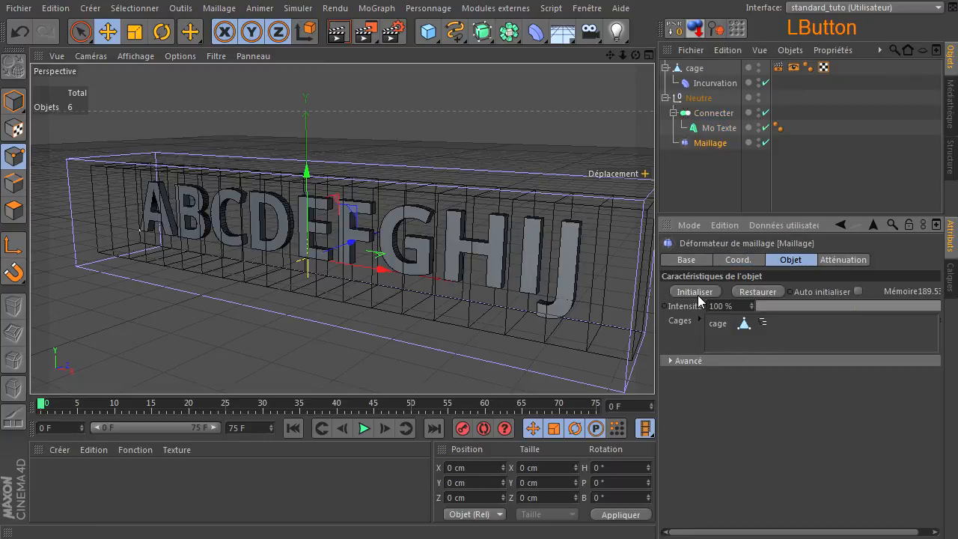
Set the intensity of the cage's Incurvation deformer to 81° to bend the text.
scroll(451, 201, down, 3)
click(720, 83)
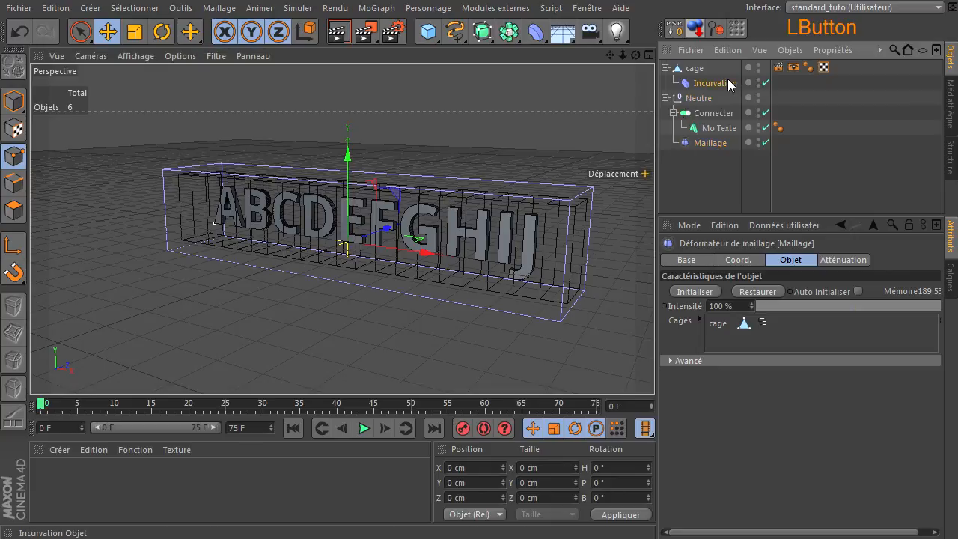
drag(839, 321, 839, 320)
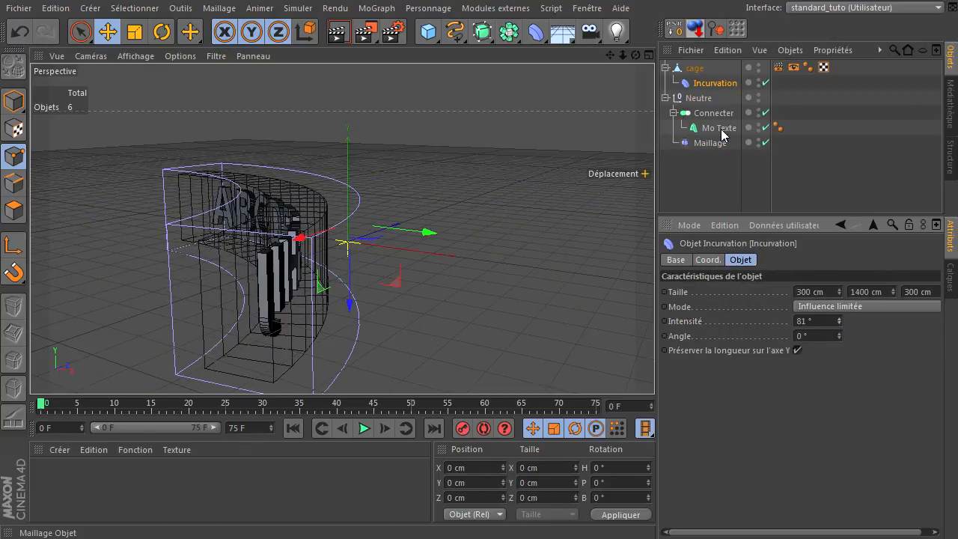
drag(654, 367, 654, 366)
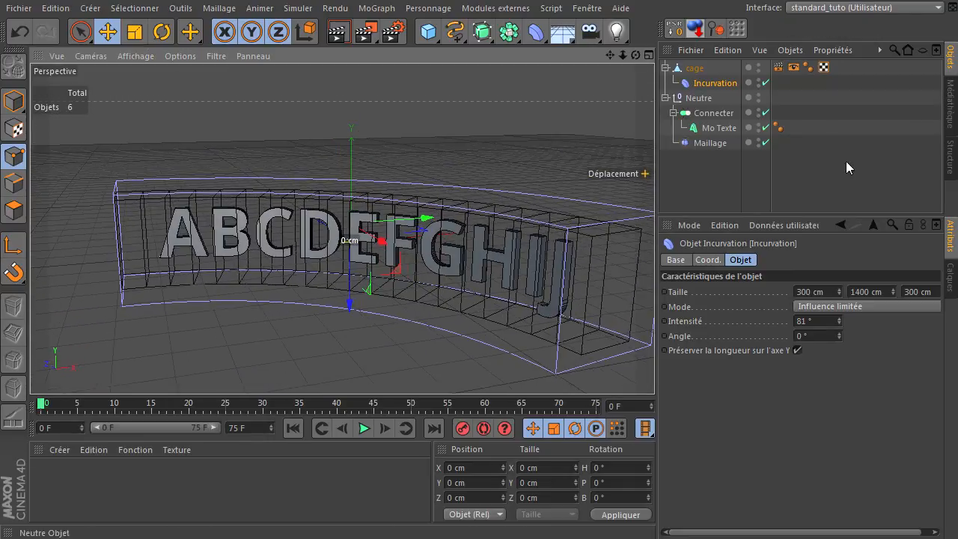
Disable the Connecter to compare the text's deformation without it, and enable it again.
click(765, 113)
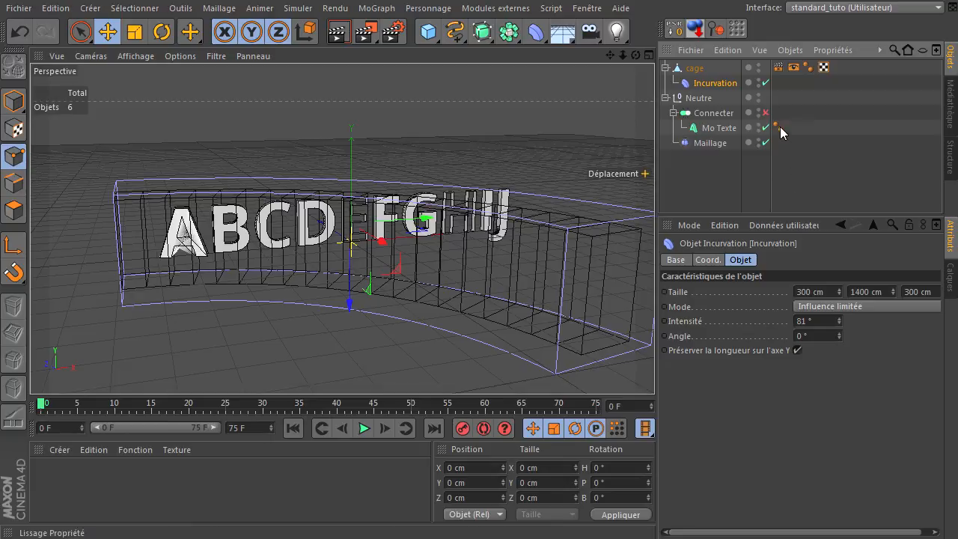
click(765, 113)
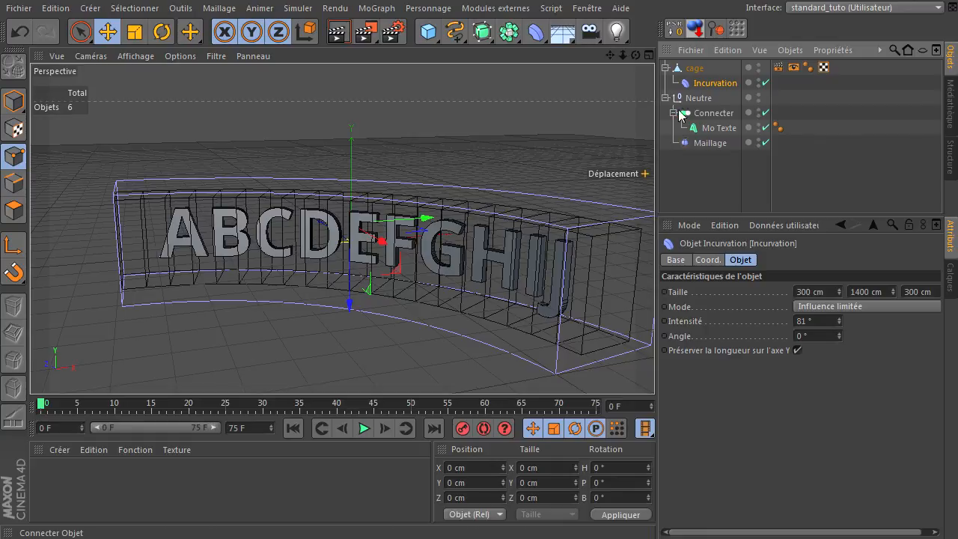
drag(428, 31, 455, 50)
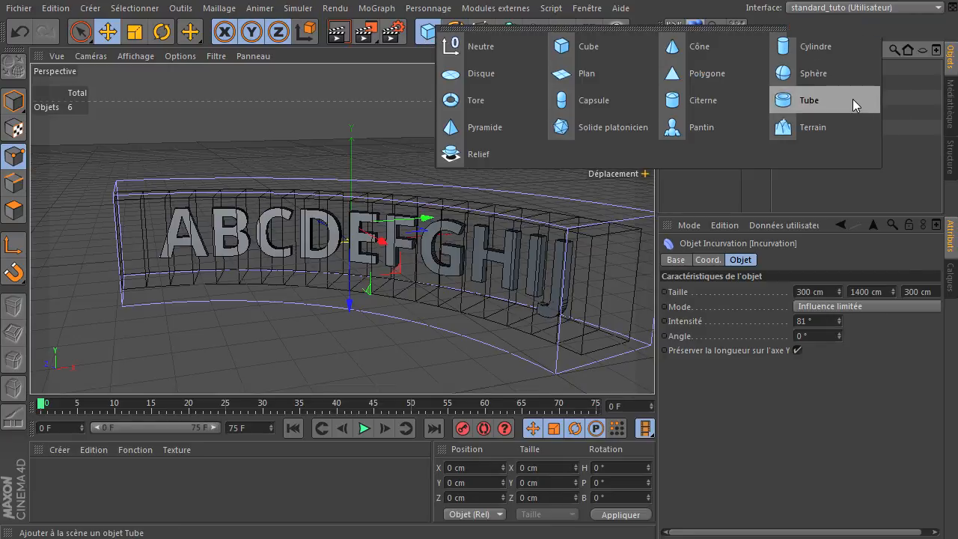
click(676, 431)
drag(483, 32, 710, 49)
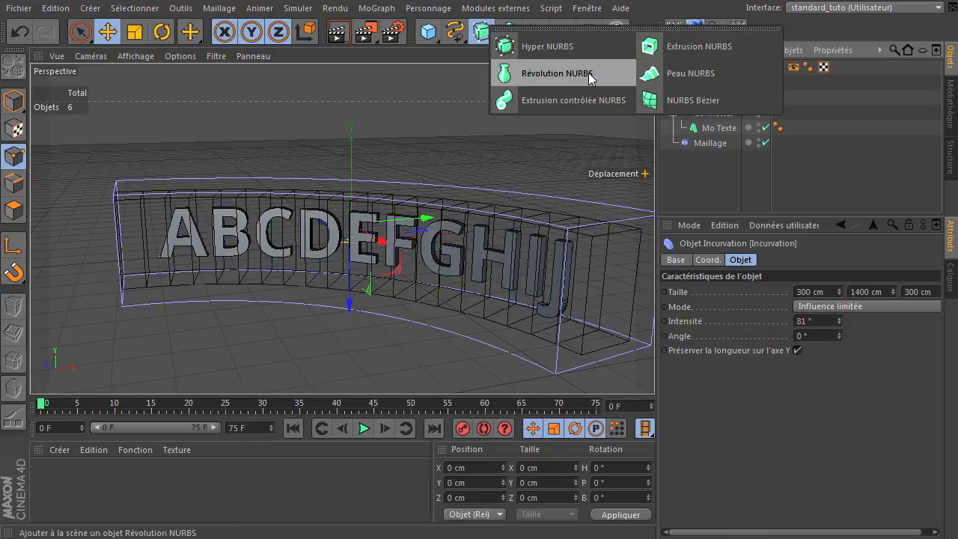
click(689, 399)
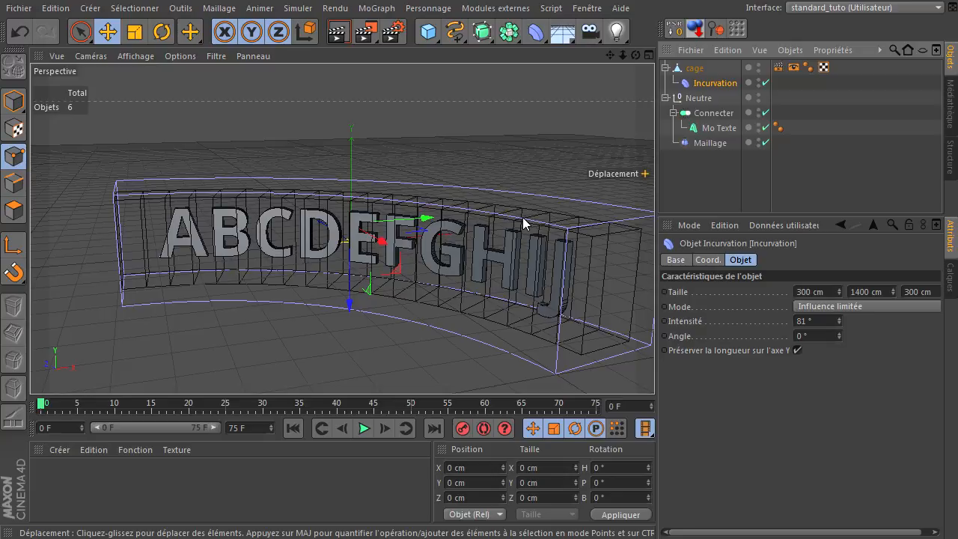
Show the Connecter's object properties, clear the selection, and examine the bent text.
click(704, 113)
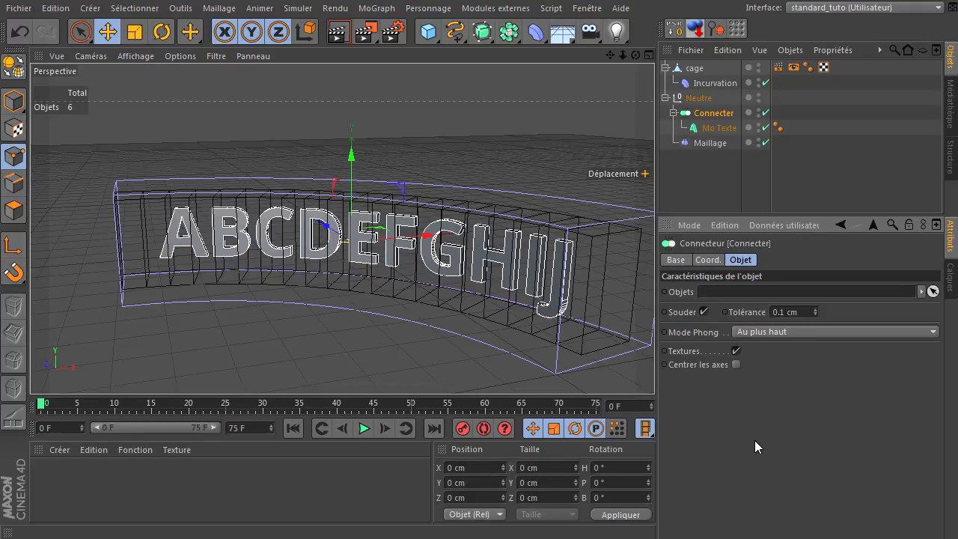
click(696, 188)
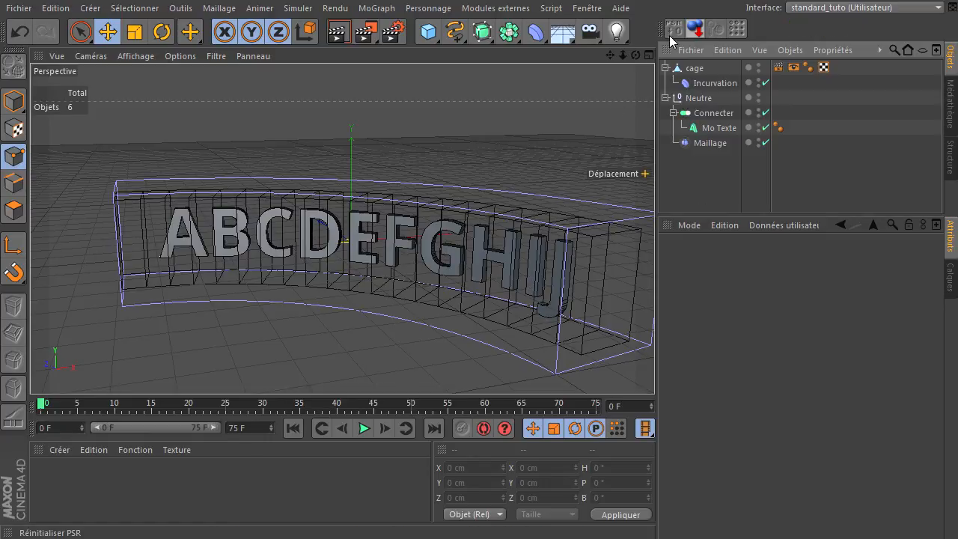
drag(636, 55, 677, 272)
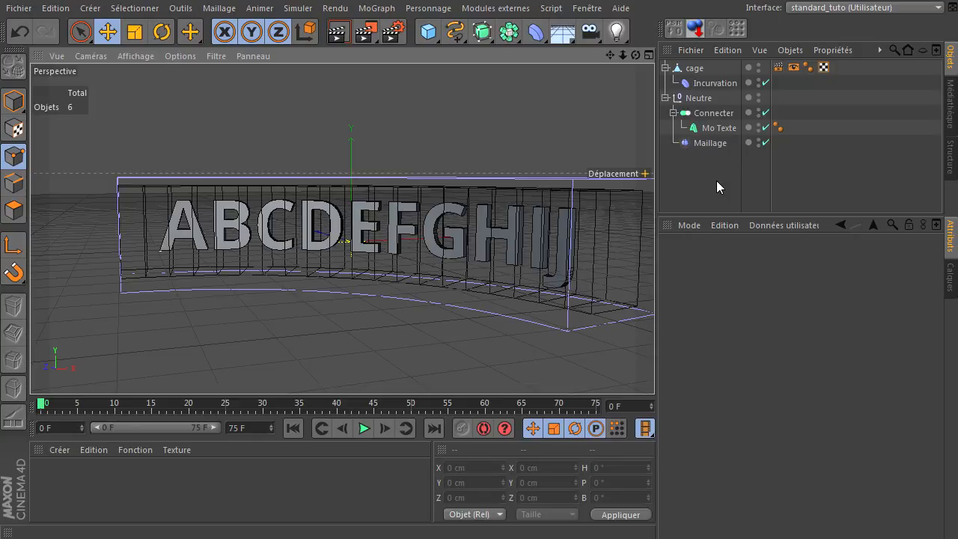
click(957, 196)
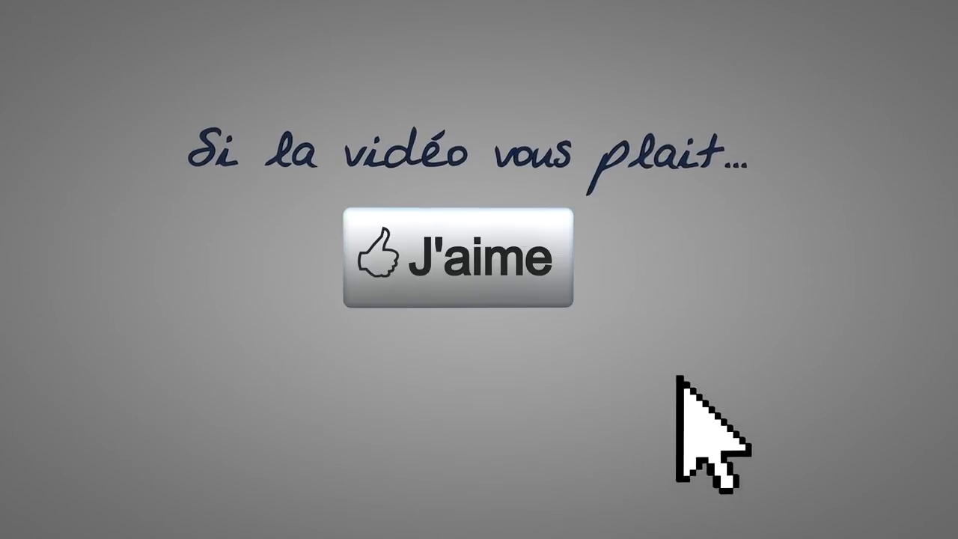